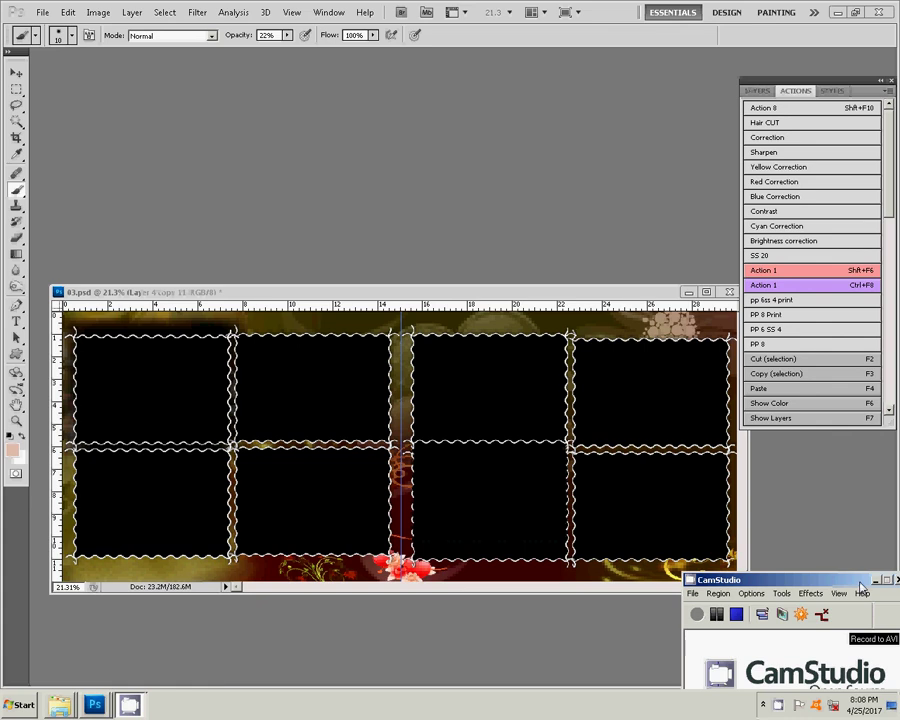
# Select the lower-left frame layer with the Move tool, then bring up the Windows Start menu.
pyautogui.click(875, 580)
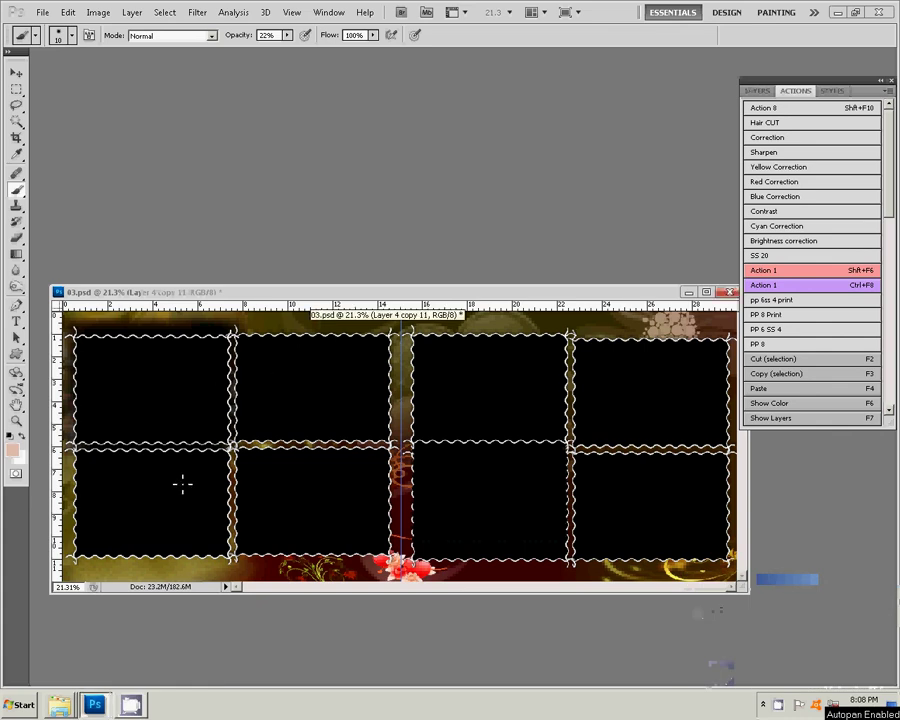
pyautogui.press('v')
pyautogui.click(132, 488)
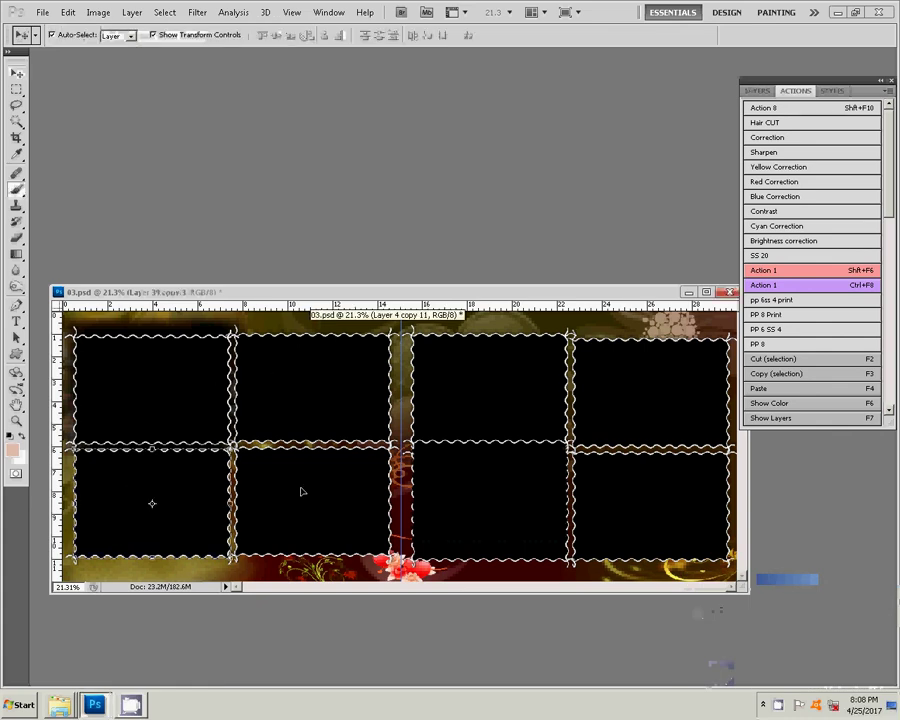
pyautogui.press('super')
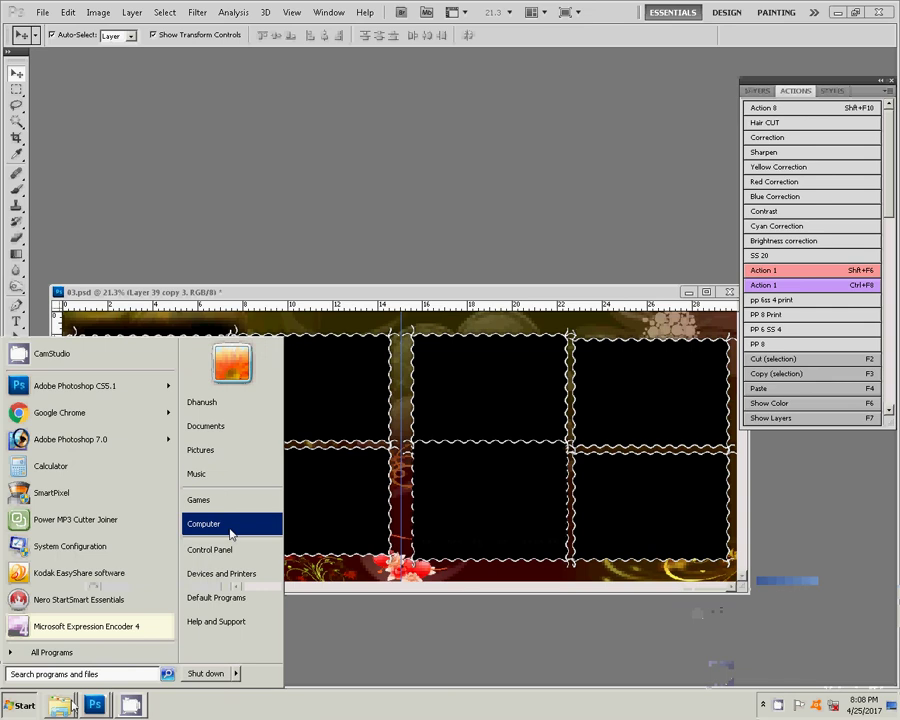
# Bring the event photo folder on drive H to the front in Windows Explorer.
pyautogui.click(231, 524)
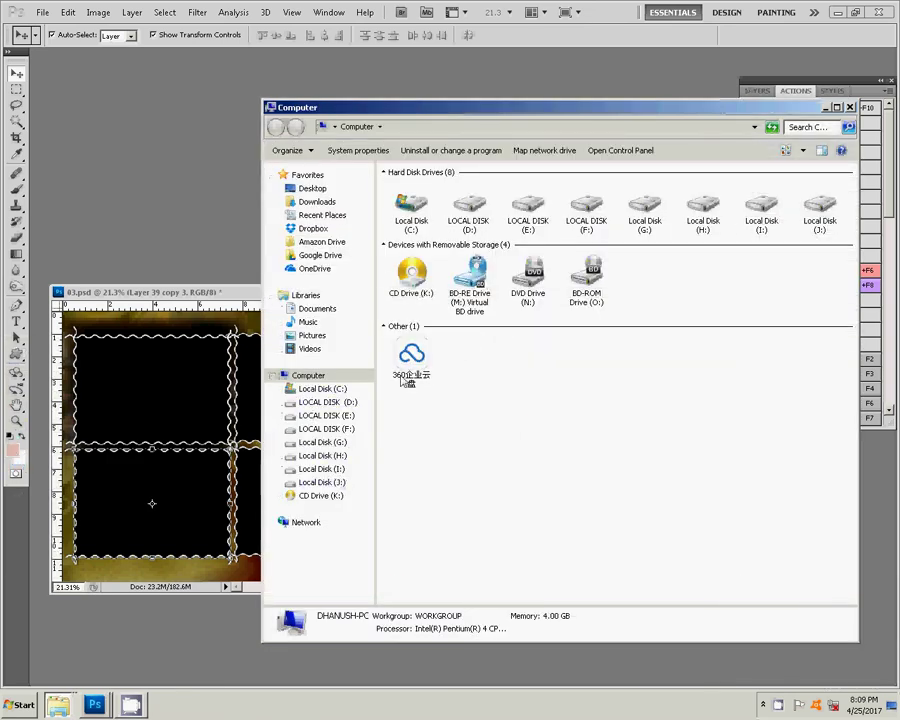
pyautogui.click(131, 705)
pyautogui.moveTo(58, 705)
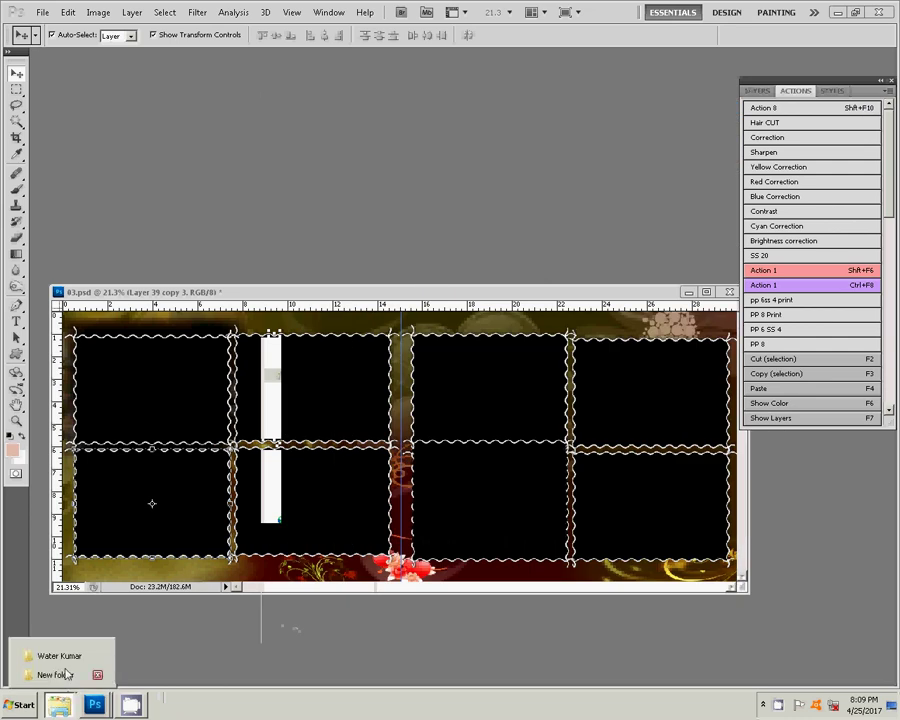
pyautogui.click(58, 656)
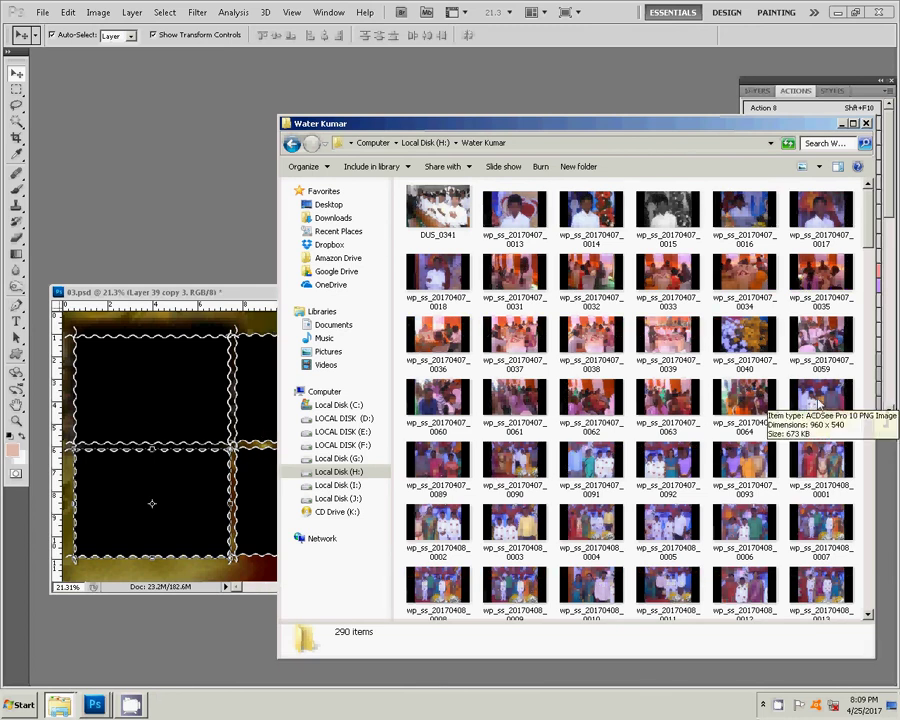
# Select photos wp_ss_20170407_0088 through 0093 plus wp_ss_20170408_0001 and open them in Photoshop.
pyautogui.click(819, 401)
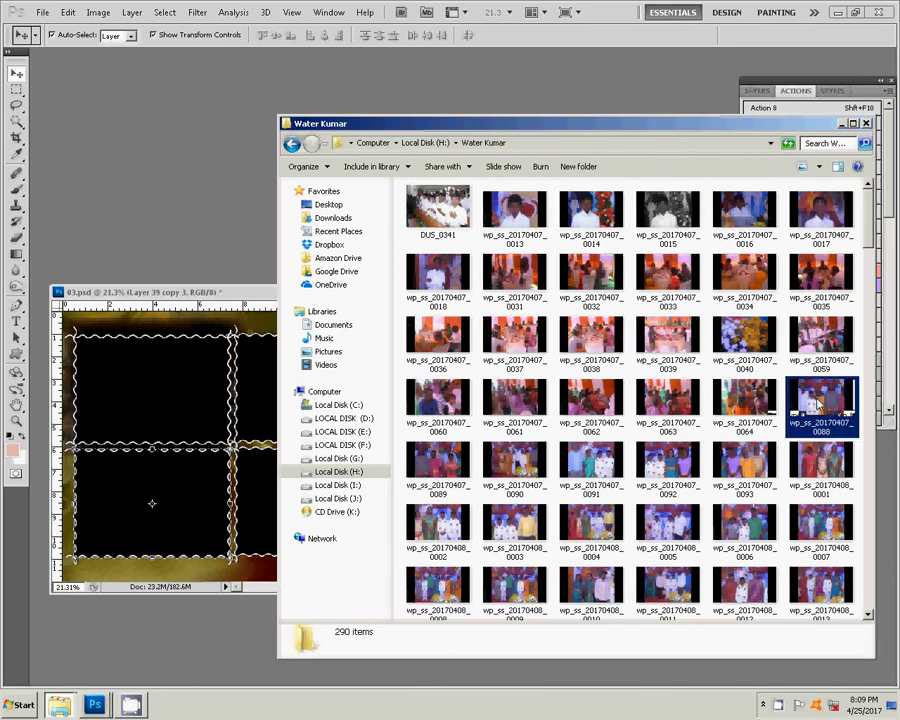
pyautogui.keyDown('ctrl'); pyautogui.click(435, 473); pyautogui.keyUp('ctrl')
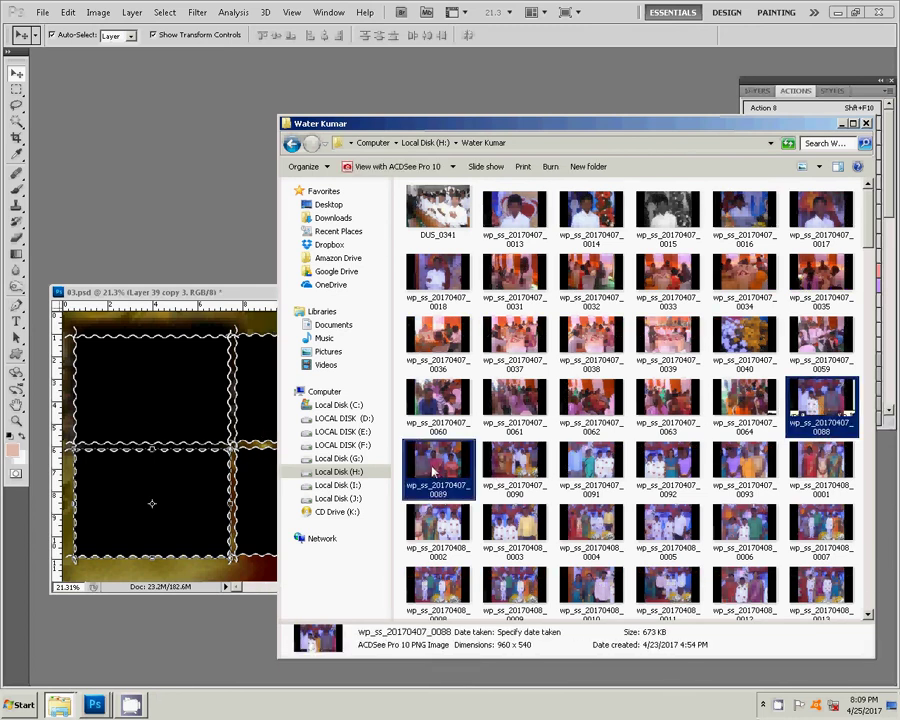
pyautogui.keyDown('ctrl'); pyautogui.click(518, 485); pyautogui.keyUp('ctrl')
pyautogui.keyDown('ctrl'); pyautogui.click(590, 475); pyautogui.keyUp('ctrl')
pyautogui.keyDown('ctrl'); pyautogui.click(663, 473); pyautogui.keyUp('ctrl')
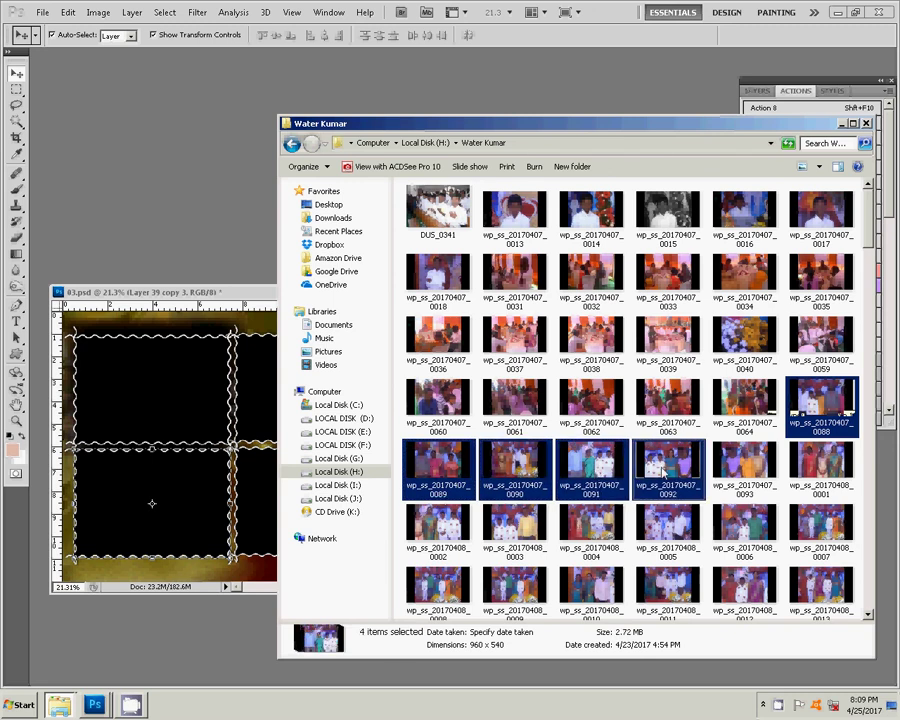
pyautogui.keyDown('ctrl'); pyautogui.click(743, 468); pyautogui.keyUp('ctrl')
pyautogui.keyDown('ctrl'); pyautogui.click(820, 466); pyautogui.keyUp('ctrl')
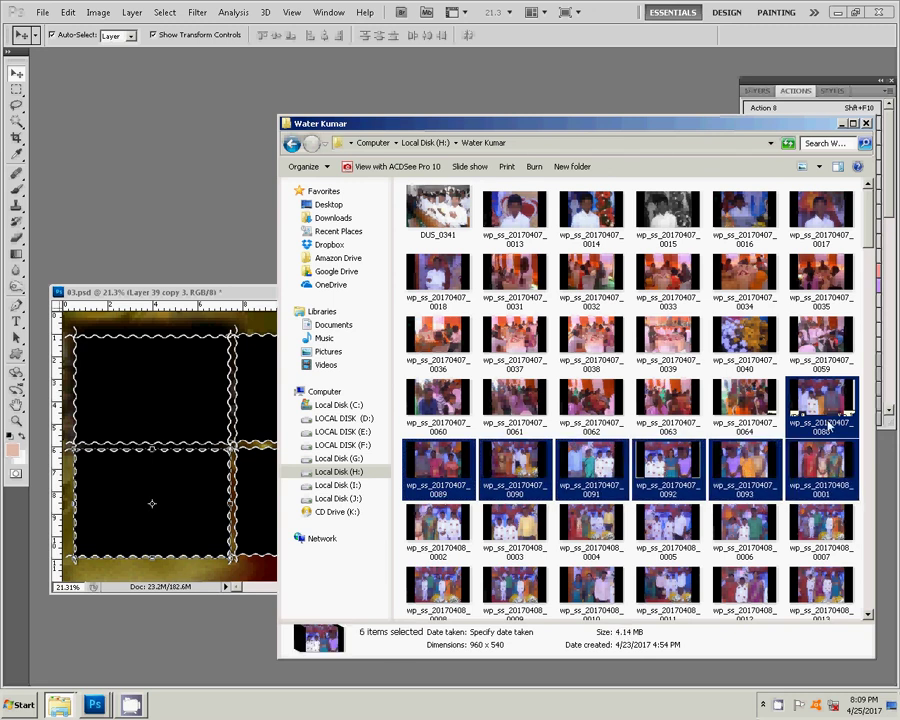
pyautogui.keyDown('ctrl'); pyautogui.click(826, 425); pyautogui.keyUp('ctrl')
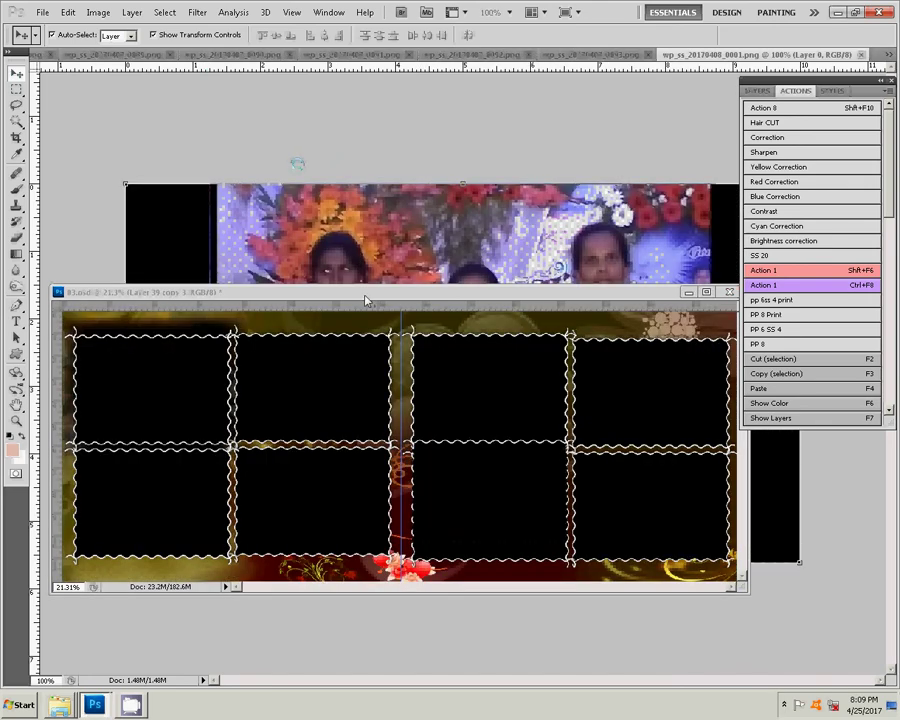
# Dock 03.psd as a tab beside the photos and show wp_ss_20170408_0001.png.
pyautogui.moveTo(365, 300); pyautogui.dragTo(405, 82)
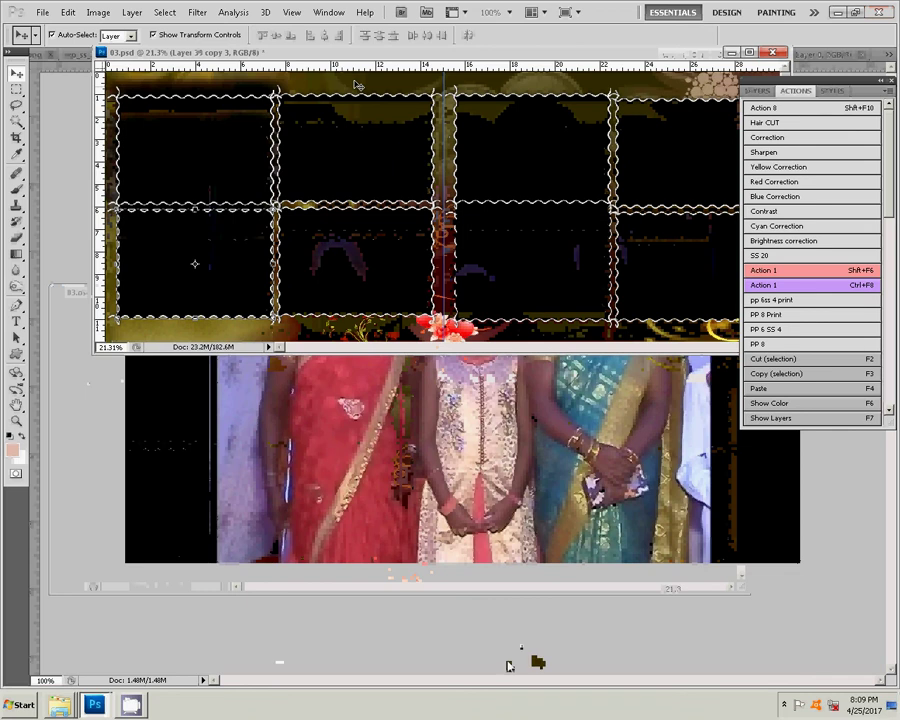
pyautogui.moveTo(405, 82); pyautogui.dragTo(332, 68)
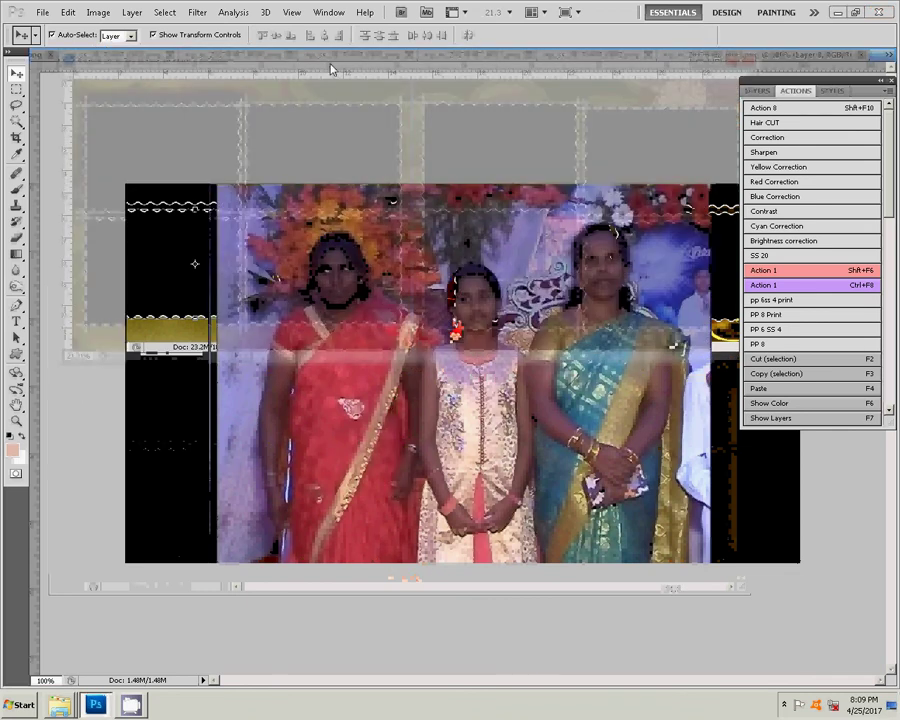
pyautogui.moveTo(332, 68)
pyautogui.mouseDown()
pyautogui.moveTo(463, 160)
pyautogui.moveTo(712, 75)
pyautogui.mouseUp()
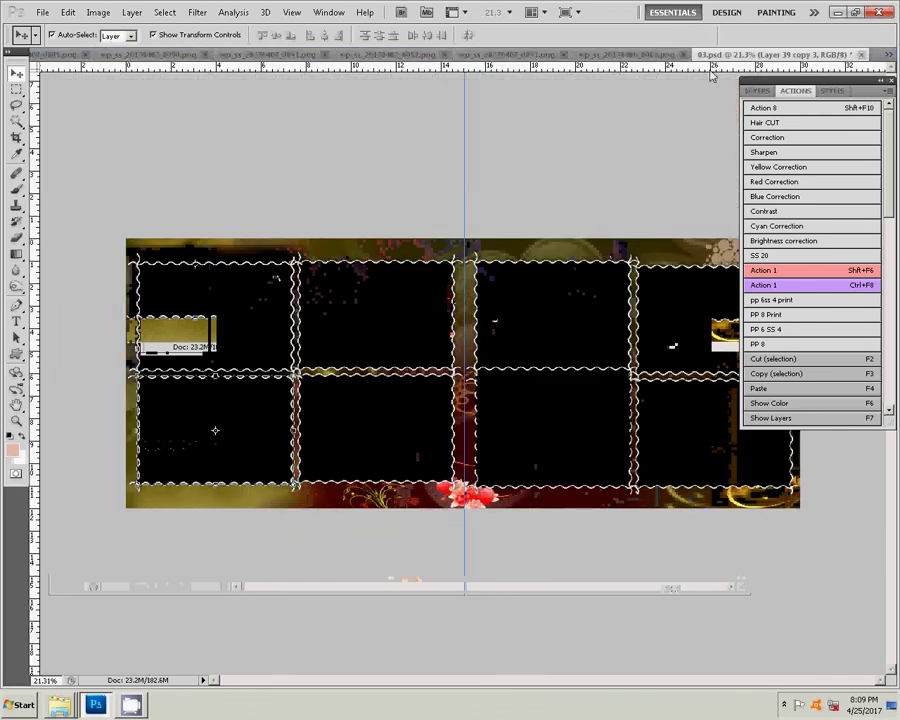
pyautogui.click(638, 55)
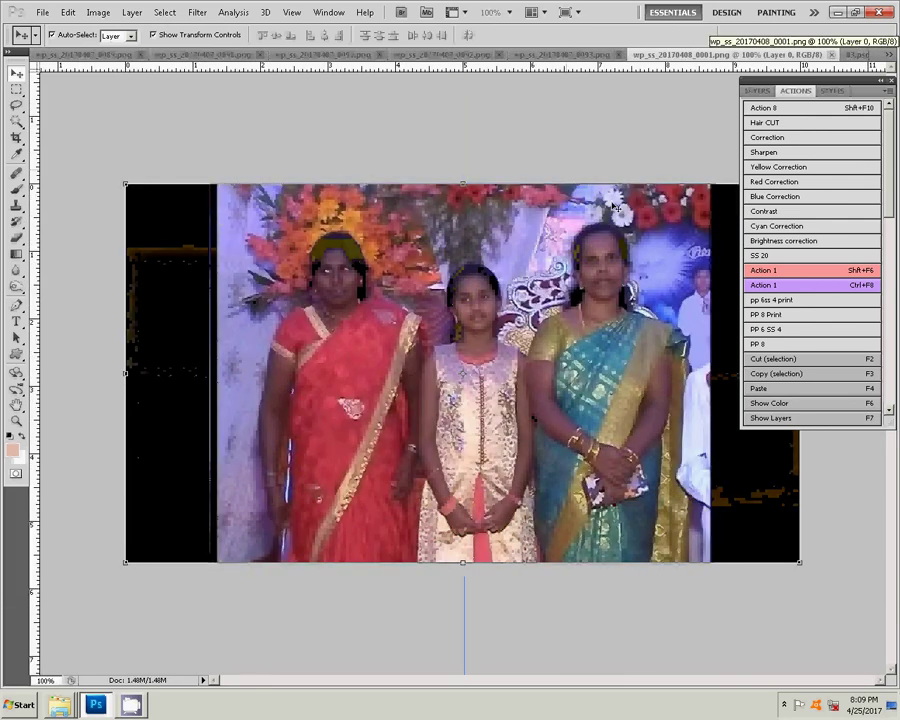
# Sharpen the three-women photo and shift its midtone colour balance toward yellow.
pyautogui.click(768, 152)
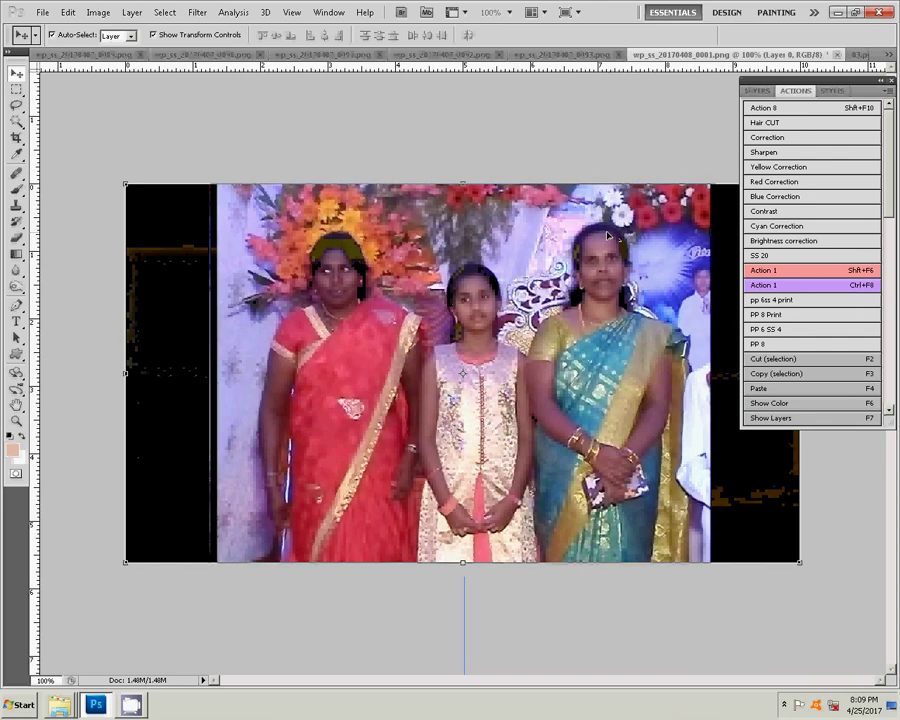
pyautogui.hotkey('ctrl', 'b')
pyautogui.moveTo(664, 300); pyautogui.dragTo(643, 309)
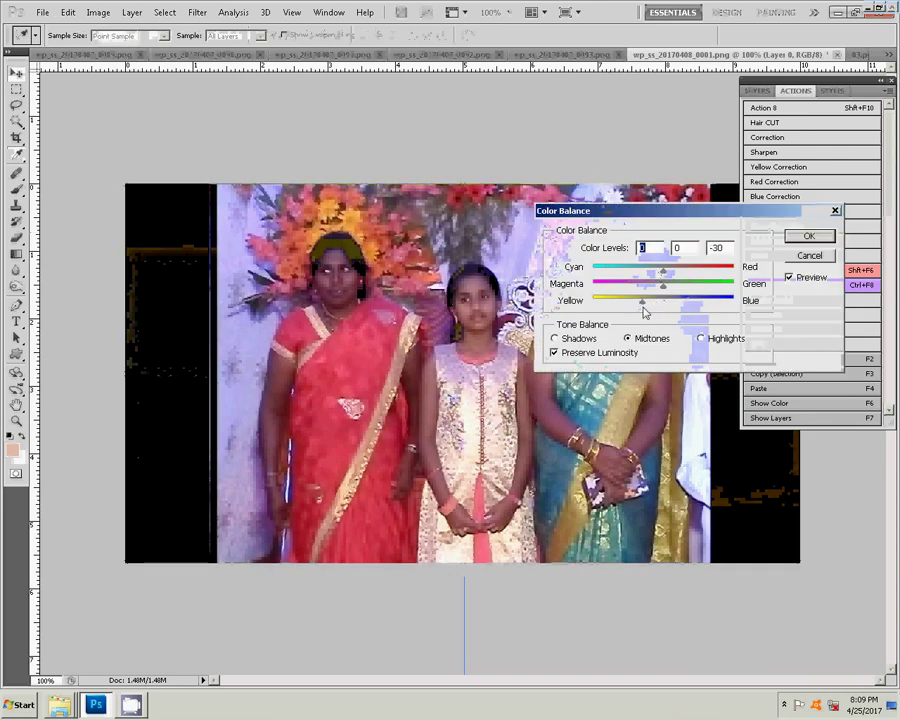
pyautogui.click(808, 236)
# Marquee-select the picture area without the black bars, then close the photo unsaved.
pyautogui.click(16, 72)
pyautogui.click(16, 137)
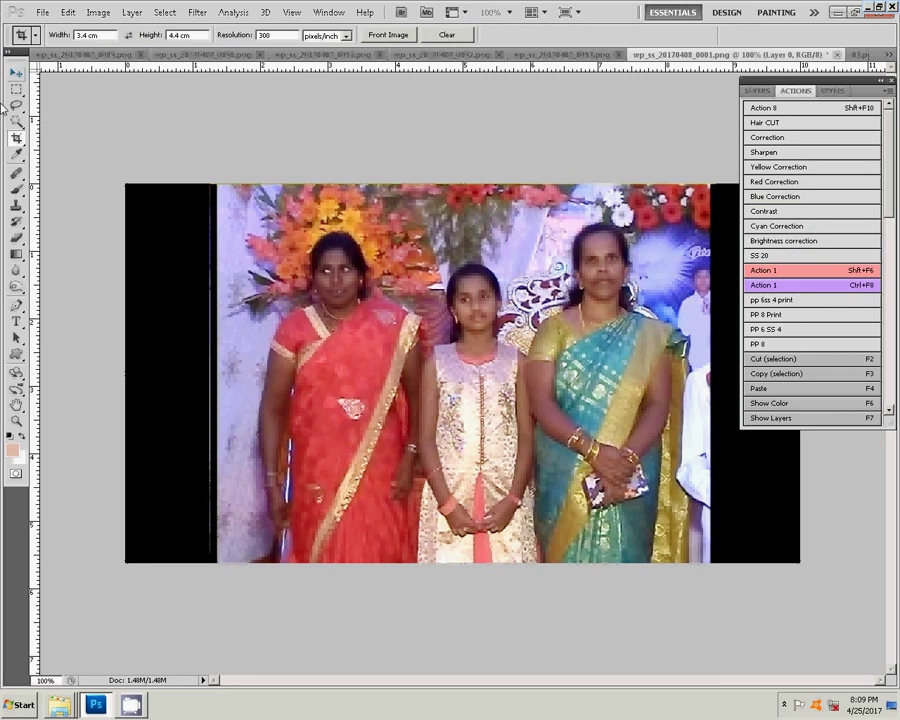
pyautogui.click(16, 89)
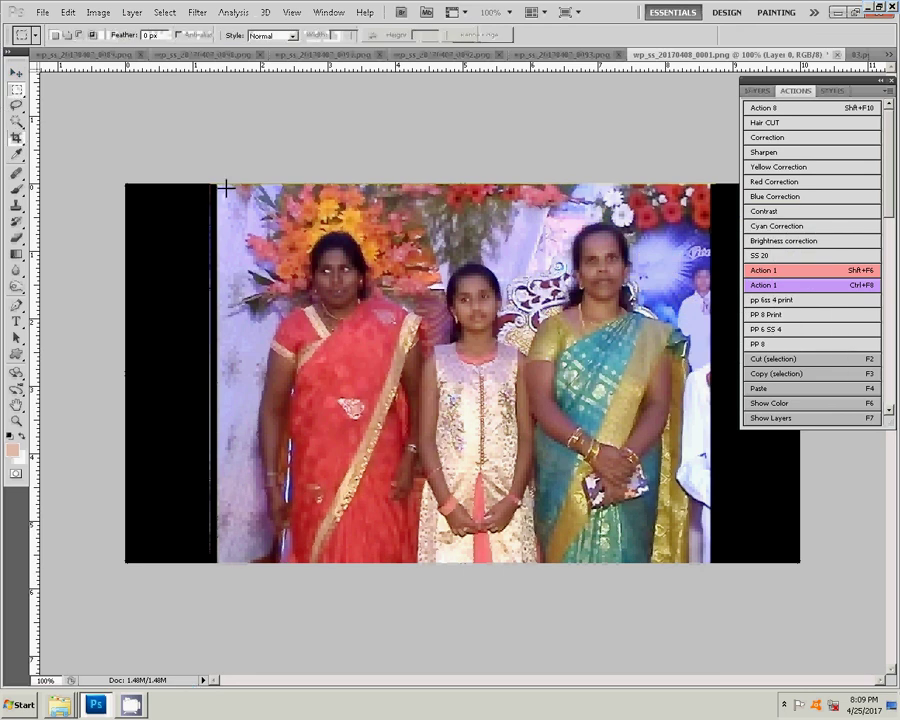
pyautogui.moveTo(224, 186); pyautogui.dragTo(344, 434)
pyautogui.moveTo(512, 561); pyautogui.dragTo(706, 566)
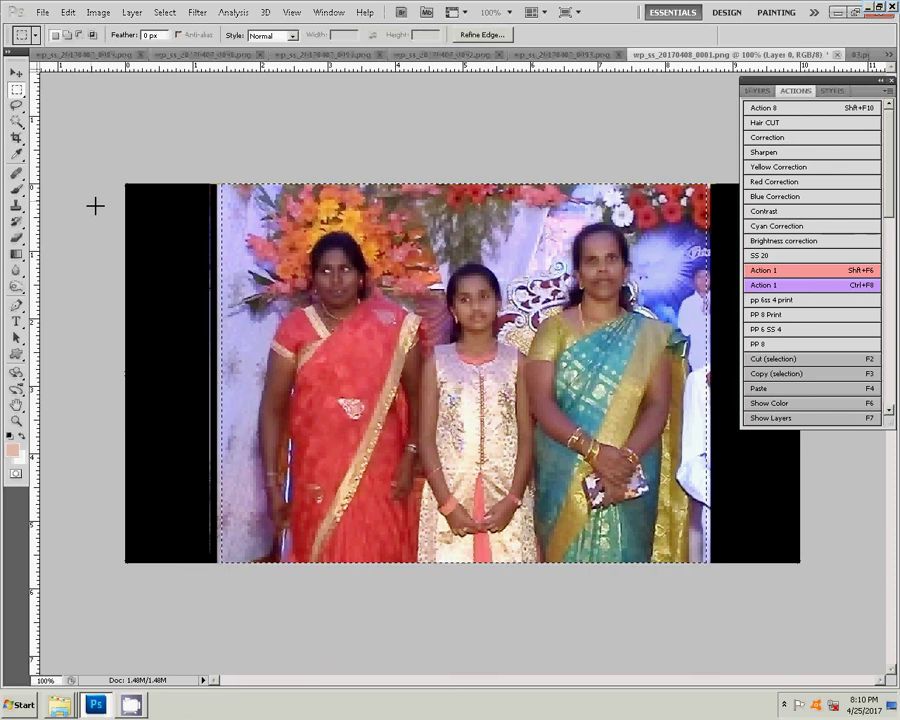
pyautogui.hotkey('ctrl', 'w')
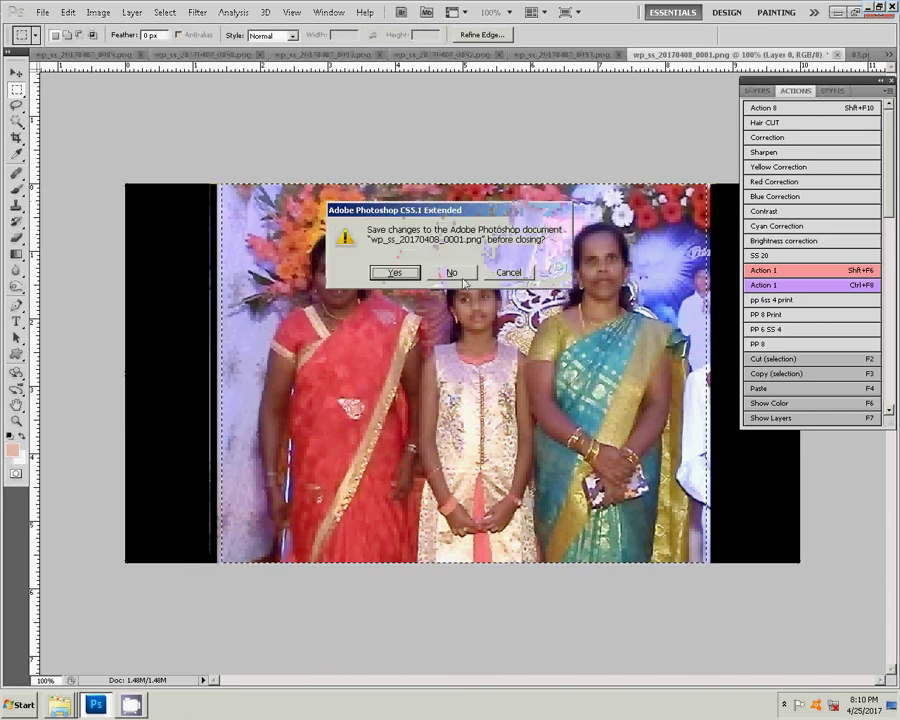
pyautogui.click(463, 277)
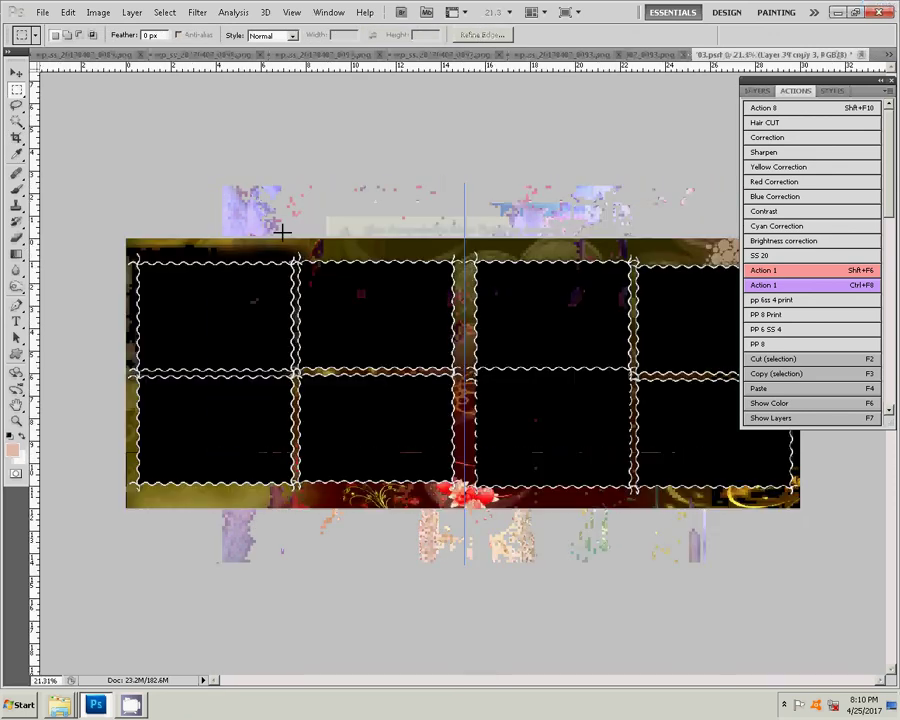
# Paste the three-women photo into the top-left wavy frame, enlarge it to fill, and switch to photo 0093.
pyautogui.press('v')
pyautogui.click(200, 318)
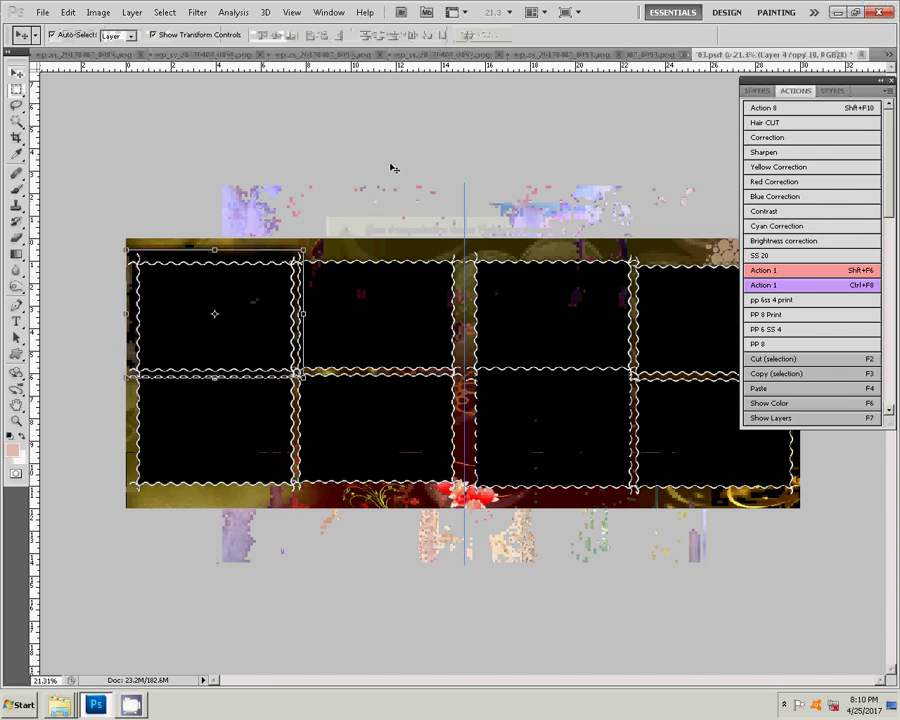
pyautogui.press('w')
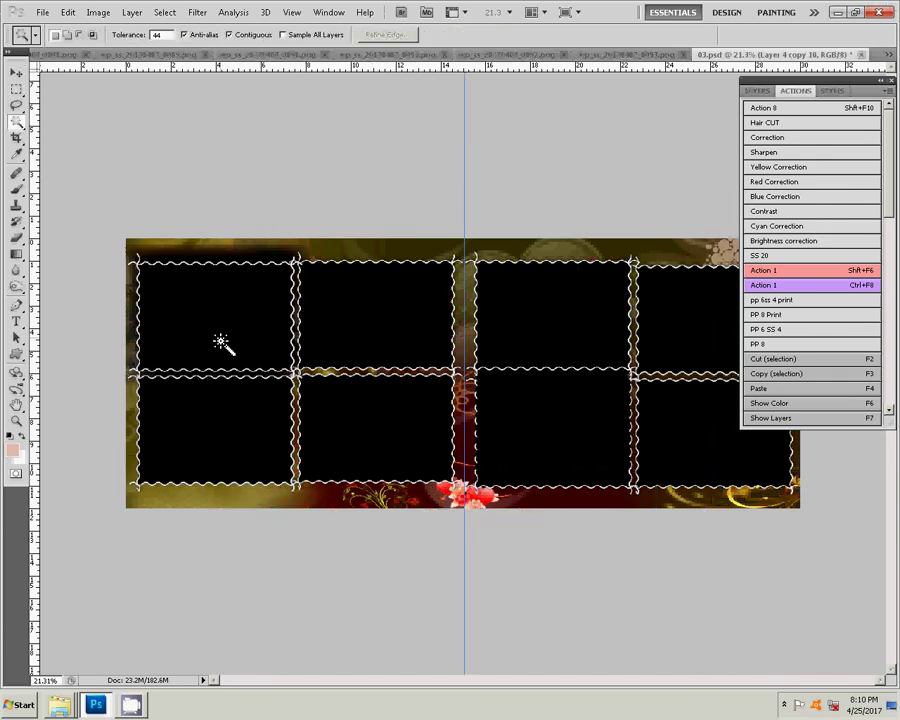
pyautogui.click(66, 12)
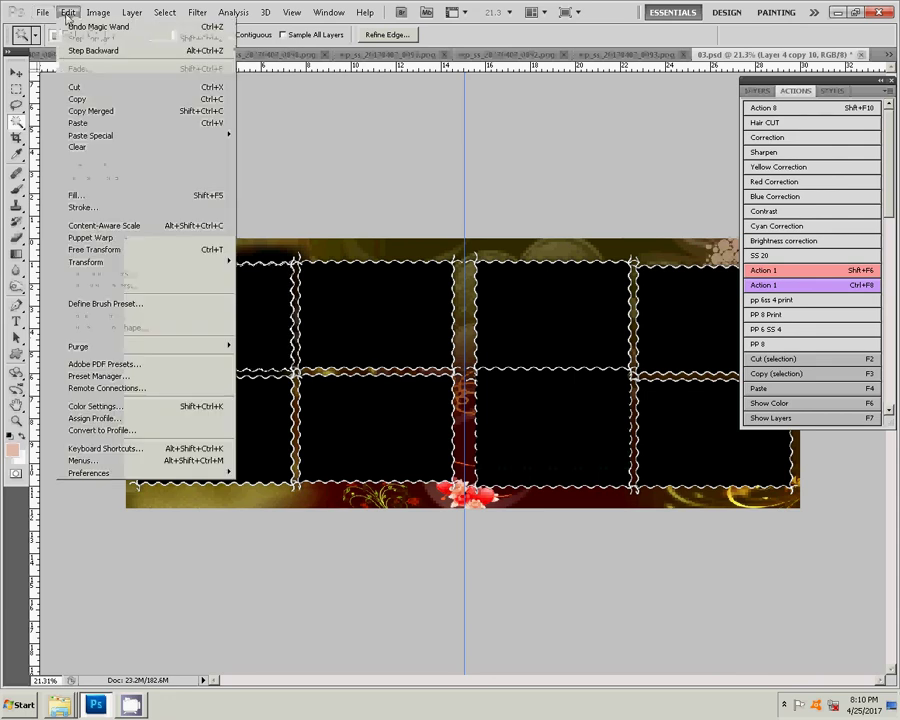
pyautogui.moveTo(91, 135)
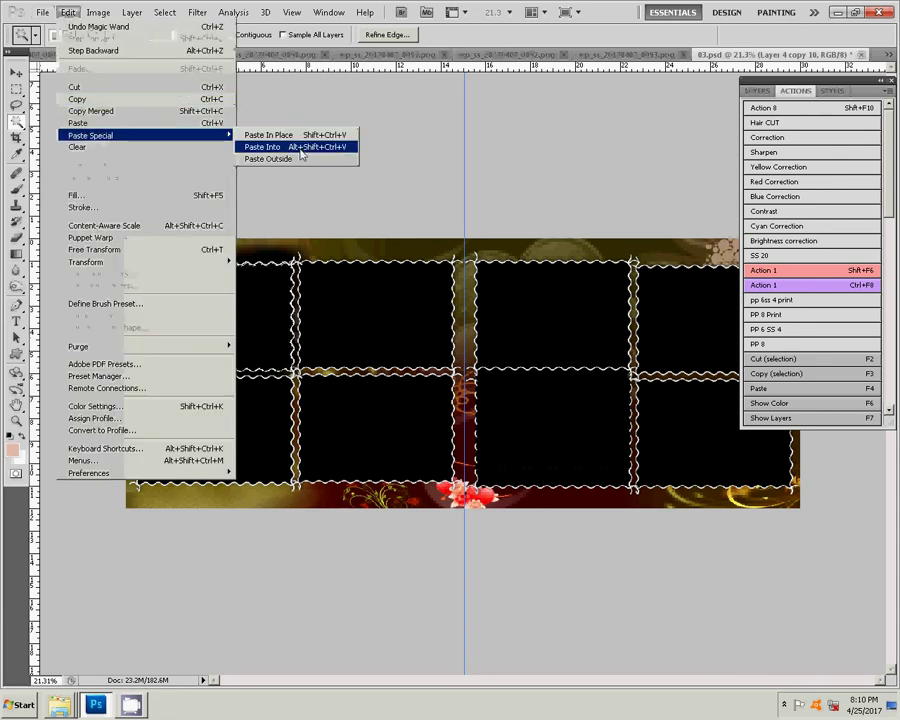
pyautogui.click(300, 150)
pyautogui.press('v')
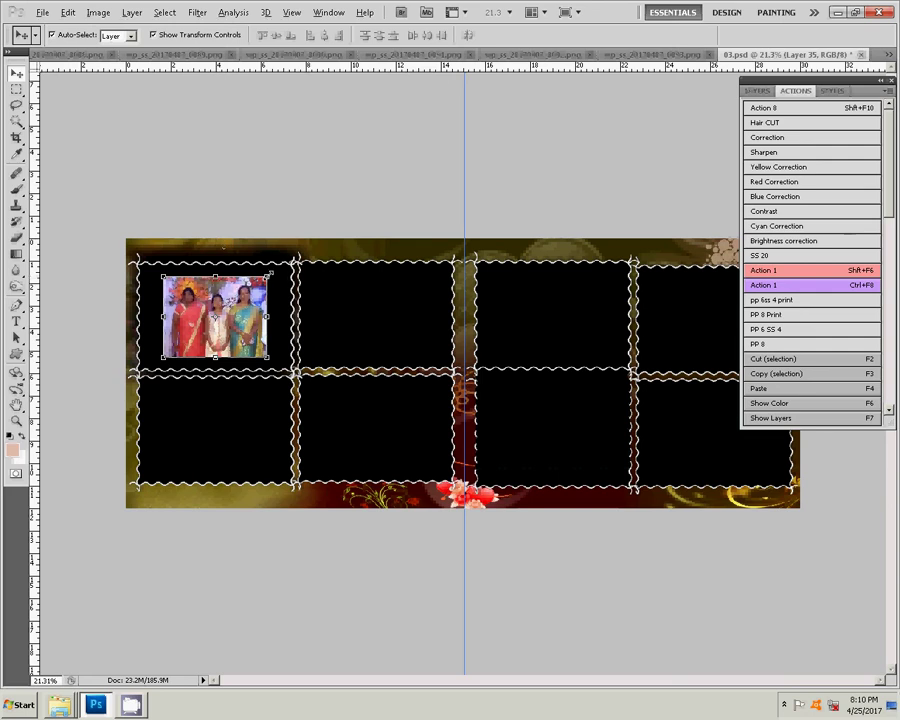
pyautogui.moveTo(268, 273); pyautogui.dragTo(296, 257)
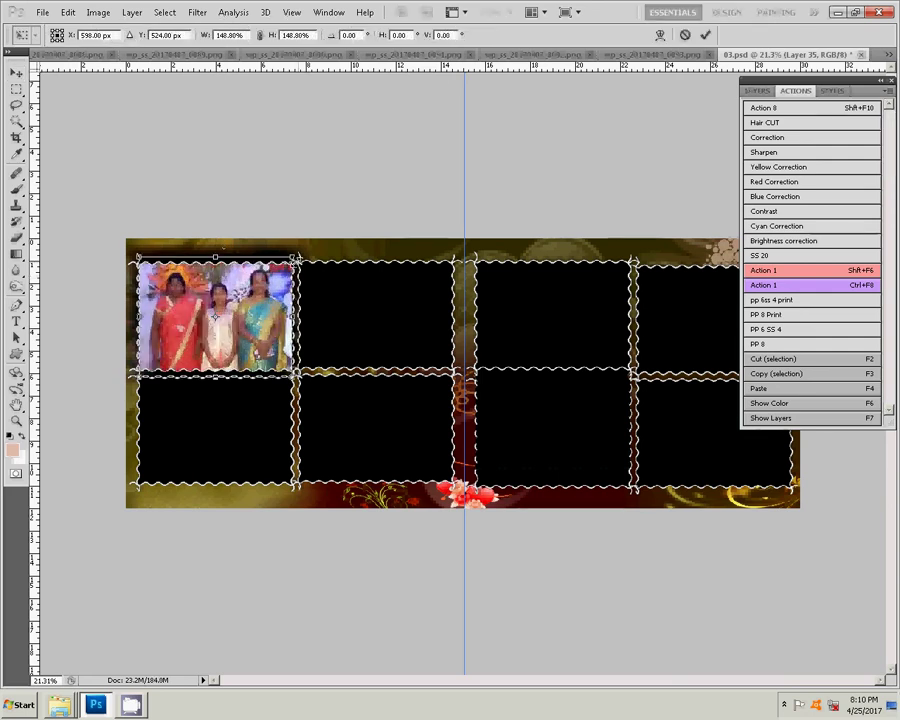
pyautogui.press('Return')
pyautogui.click(663, 55)
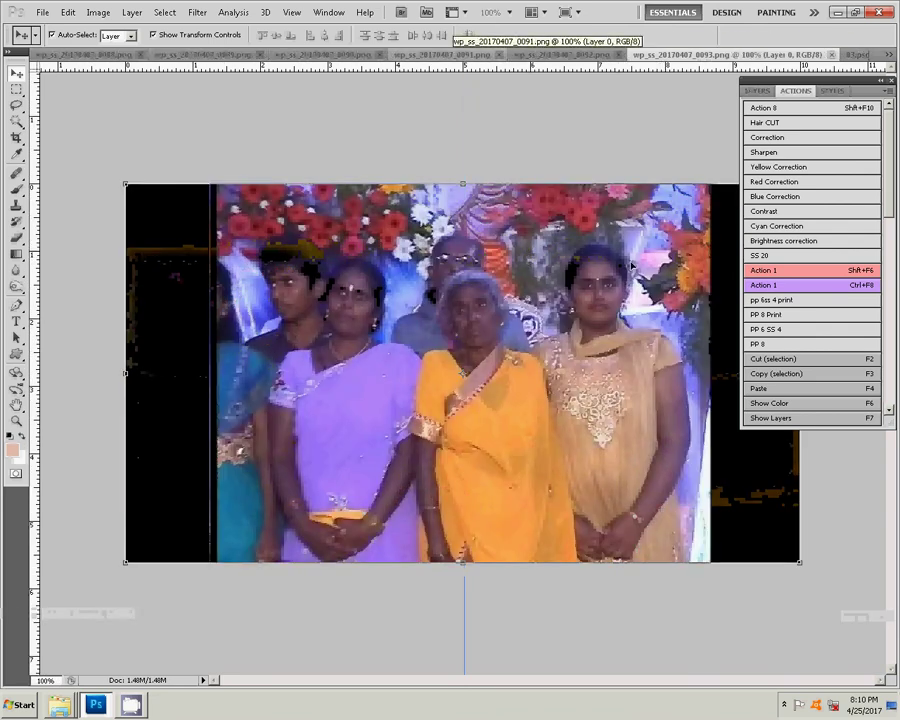
# Apply a +9, −12, −19 colour balance to photo 0093.
pyautogui.hotkey('ctrl', 'b')
pyautogui.moveTo(662, 301)
pyautogui.mouseDown()
pyautogui.moveTo(649, 300)
pyautogui.moveTo(672, 270)
pyautogui.moveTo(655, 293)
pyautogui.mouseUp()
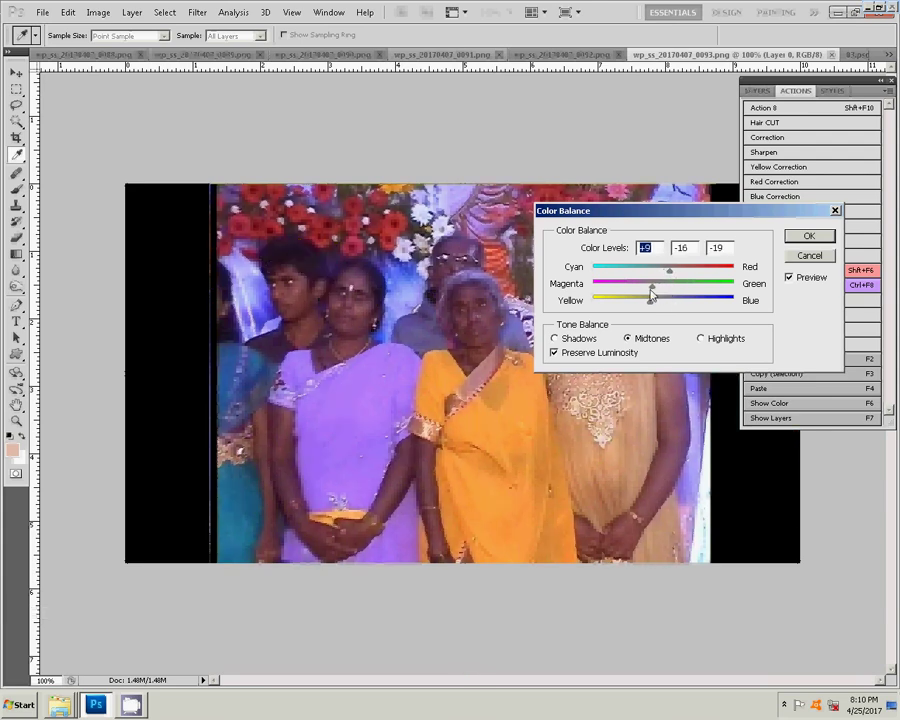
pyautogui.click(806, 238)
pyautogui.press('v')
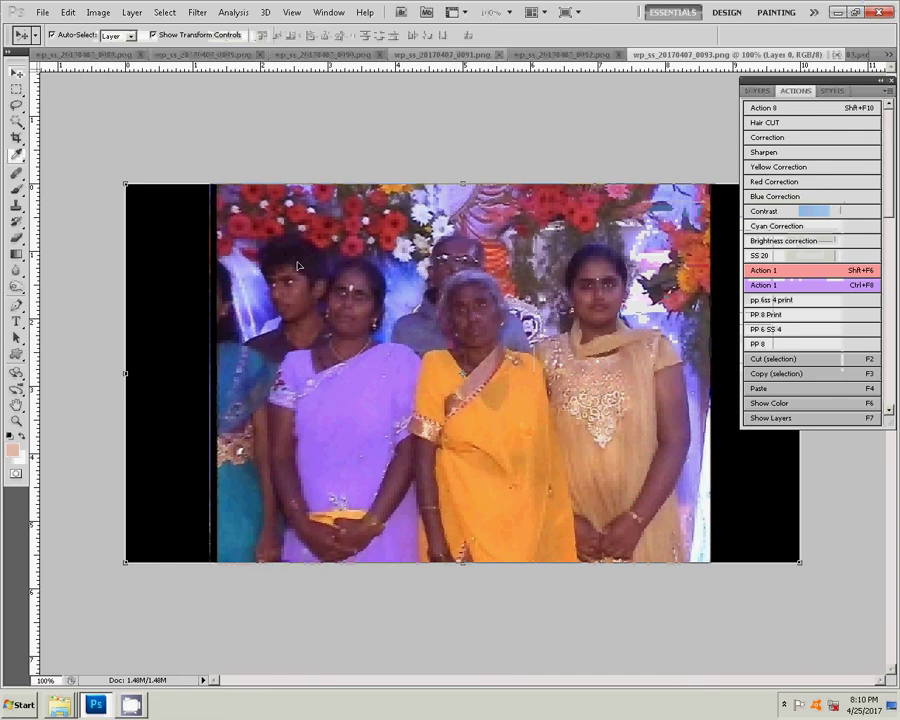
# Select photo 0093's picture area inside the black borders, then close it unsaved.
pyautogui.press('m')
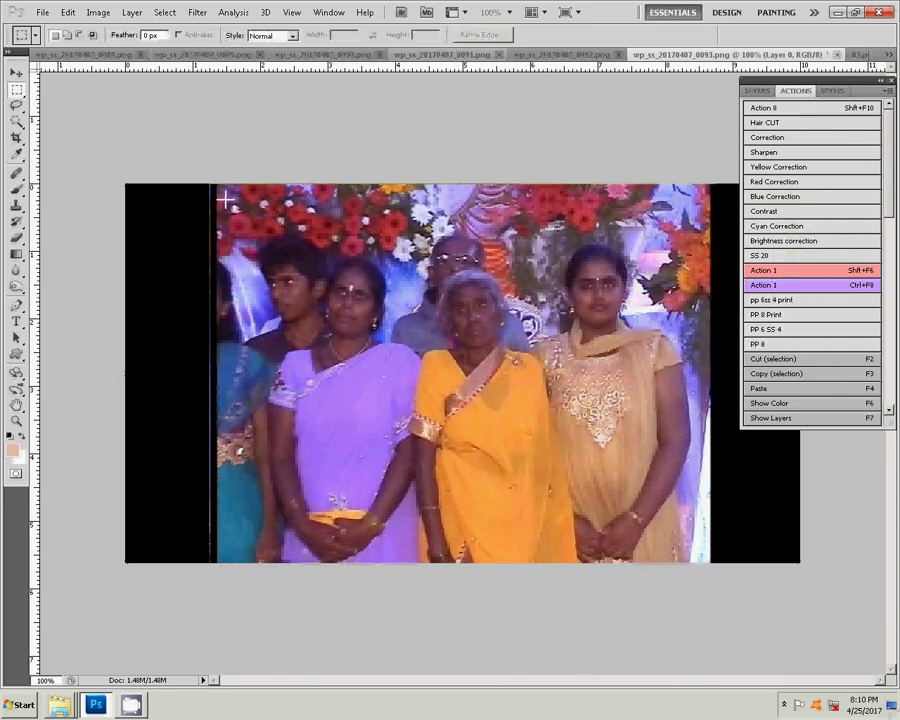
pyautogui.moveTo(220, 186); pyautogui.dragTo(705, 562)
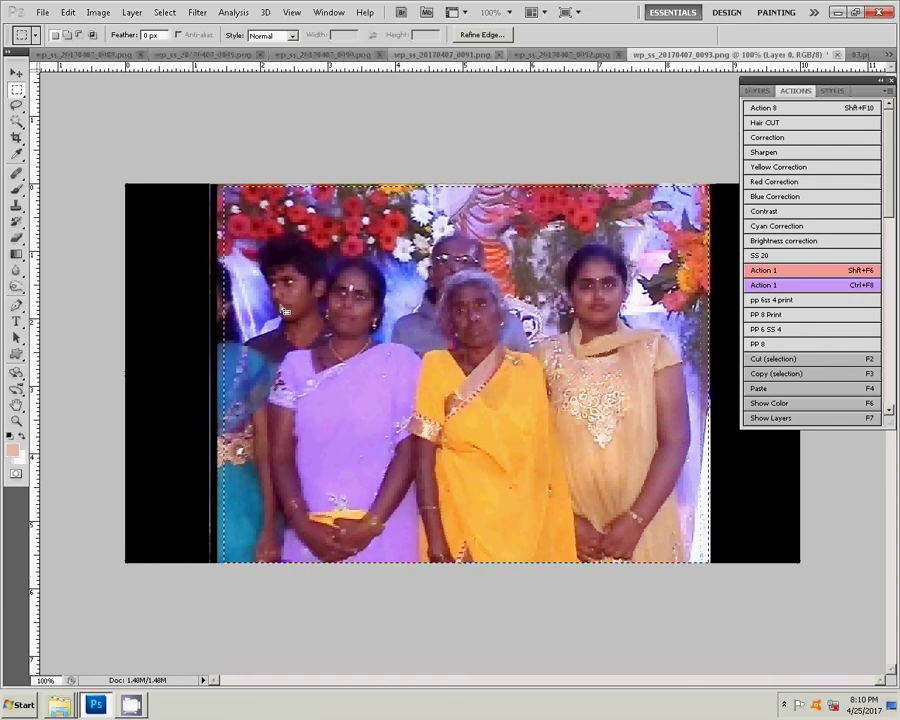
pyautogui.hotkey('ctrl', 'w')
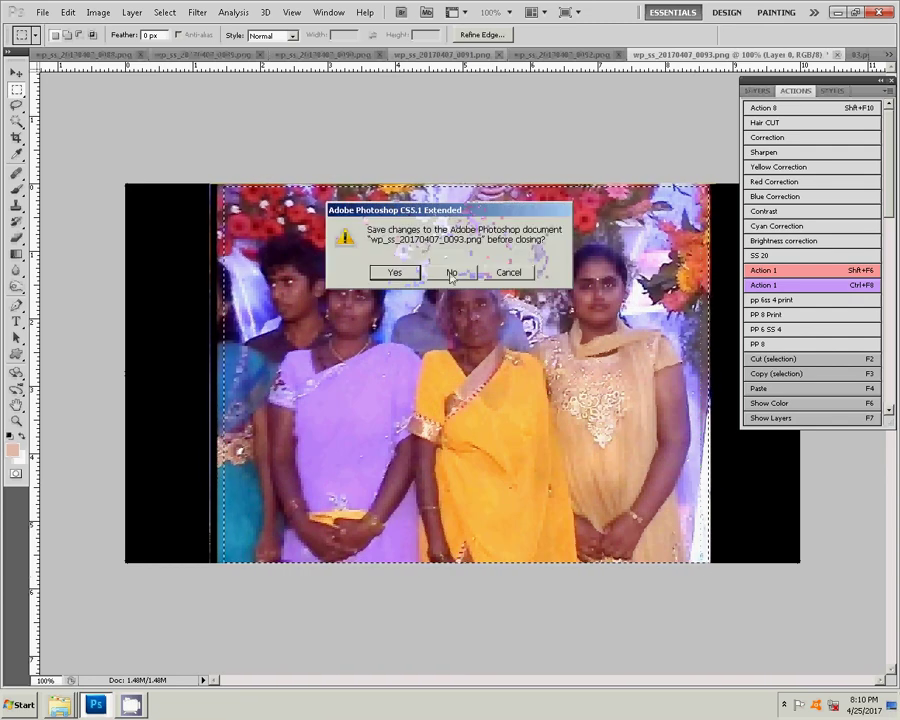
pyautogui.click(450, 273)
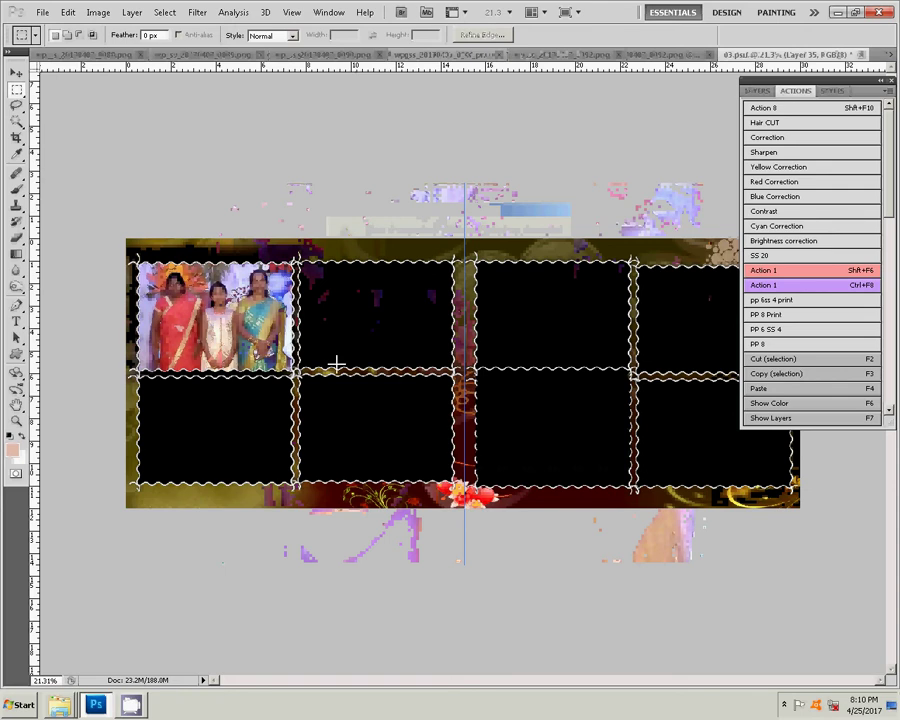
# Paste photo 0093 into the second top-row frame and scale it to about 153%.
pyautogui.press('v')
pyautogui.click(372, 336)
pyautogui.press('w')
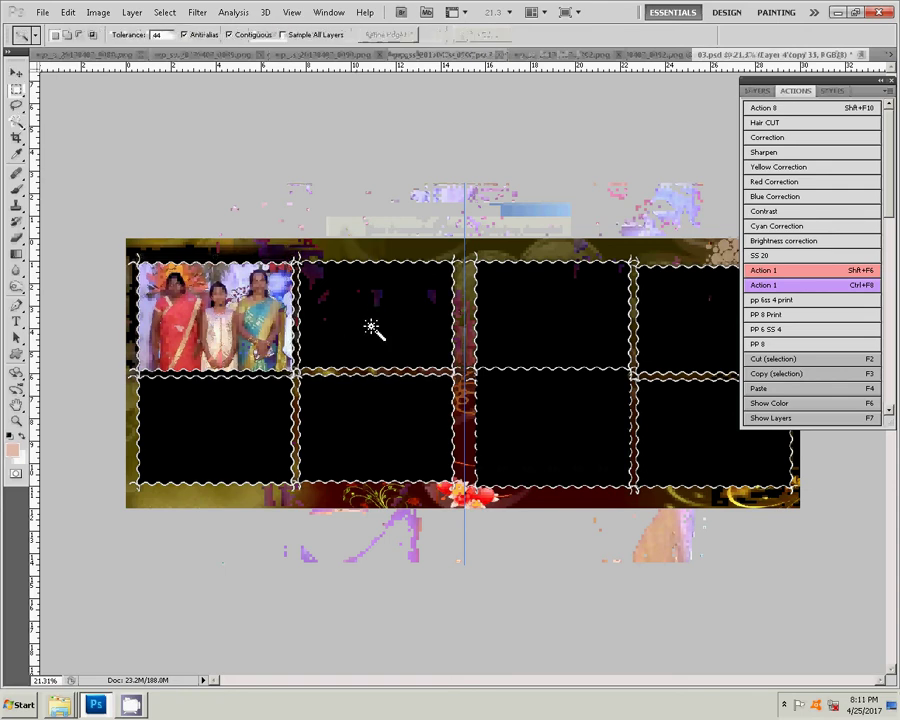
pyautogui.click(67, 12)
pyautogui.moveTo(91, 135)
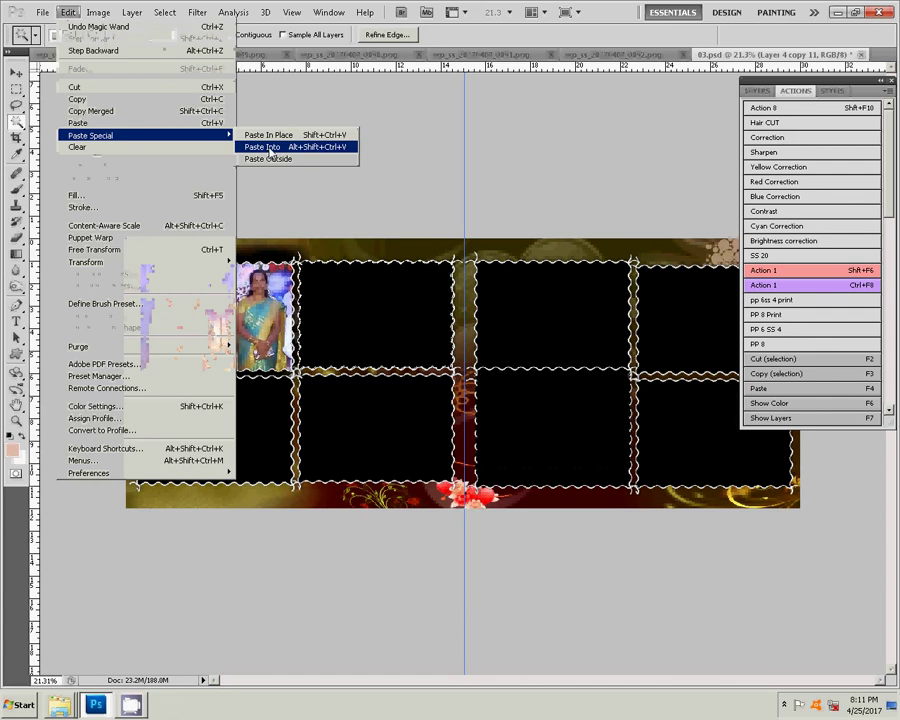
pyautogui.click(270, 150)
pyautogui.press('v')
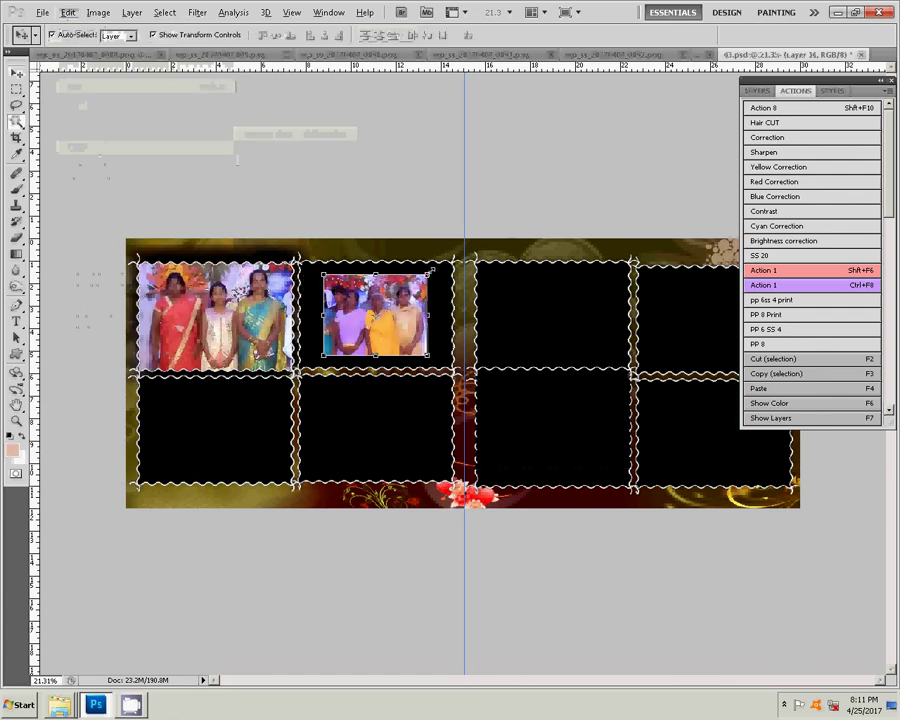
pyautogui.moveTo(430, 271); pyautogui.dragTo(463, 258)
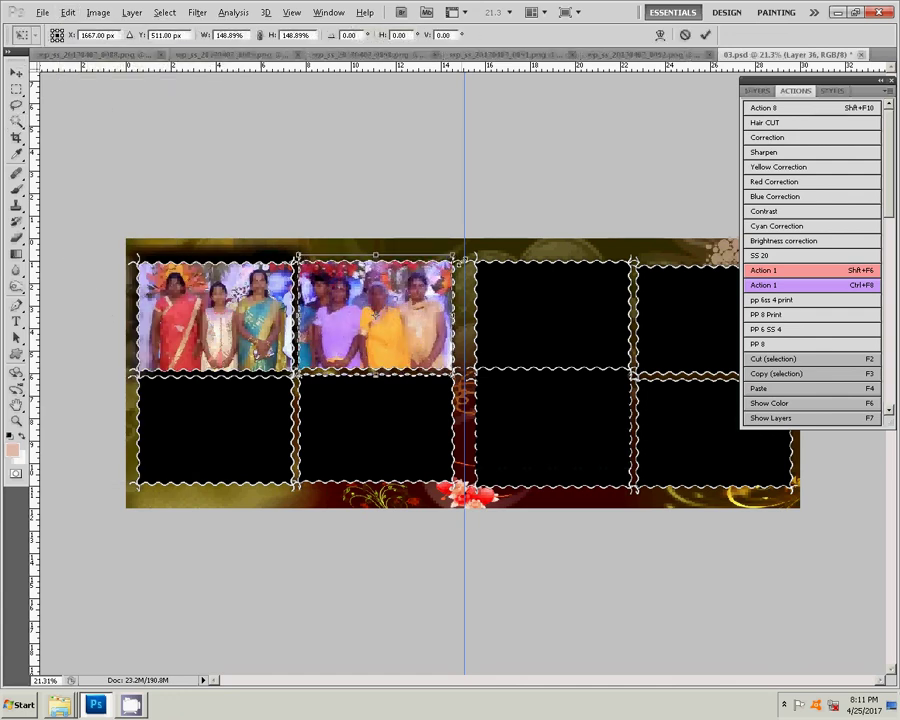
pyautogui.moveTo(463, 258); pyautogui.dragTo(465, 255)
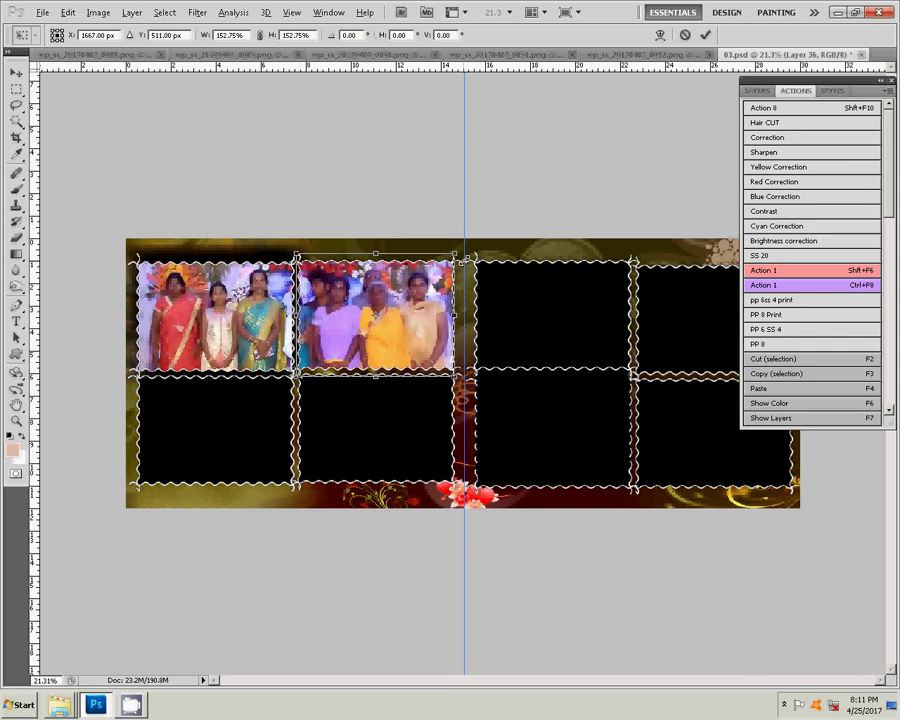
pyautogui.press('Return')
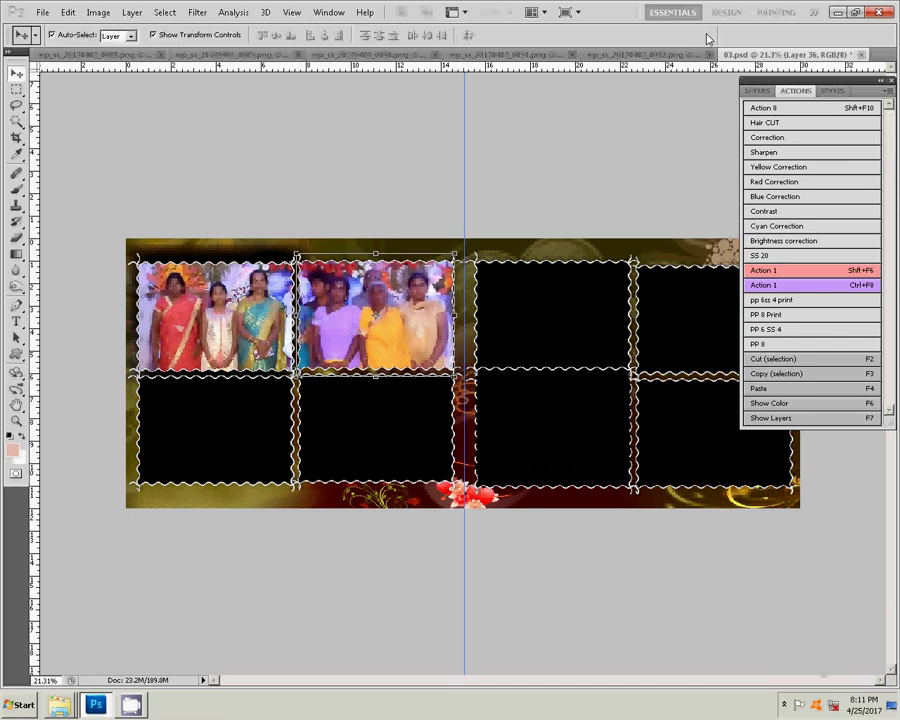
# Give photo 0092 a −34 yellow colour balance.
pyautogui.click(609, 55)
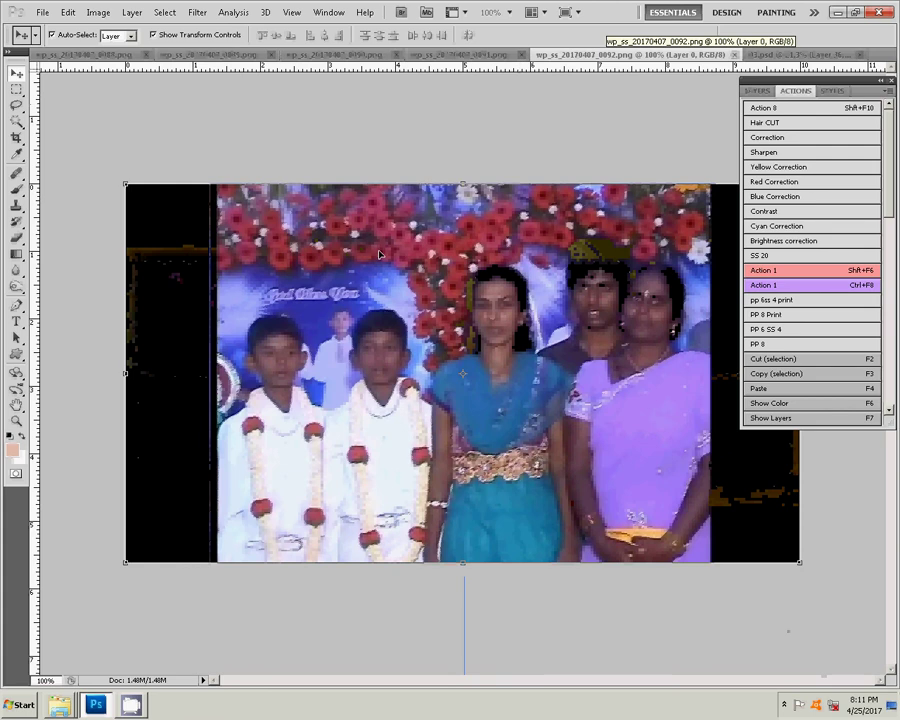
pyautogui.hotkey('ctrl', 'b')
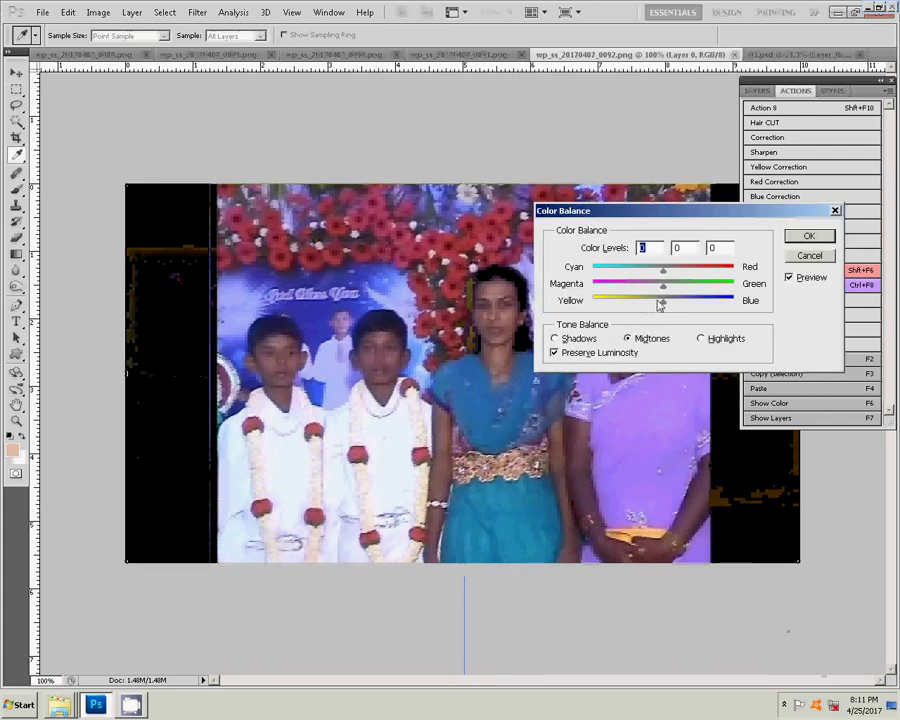
pyautogui.moveTo(662, 300); pyautogui.dragTo(638, 304)
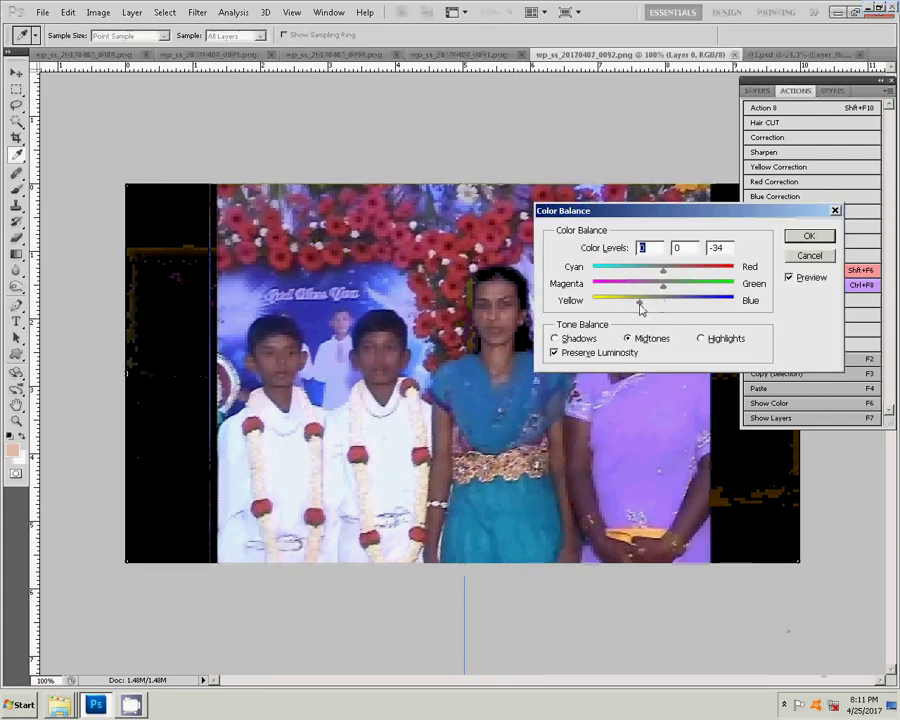
pyautogui.click(806, 237)
pyautogui.press('v')
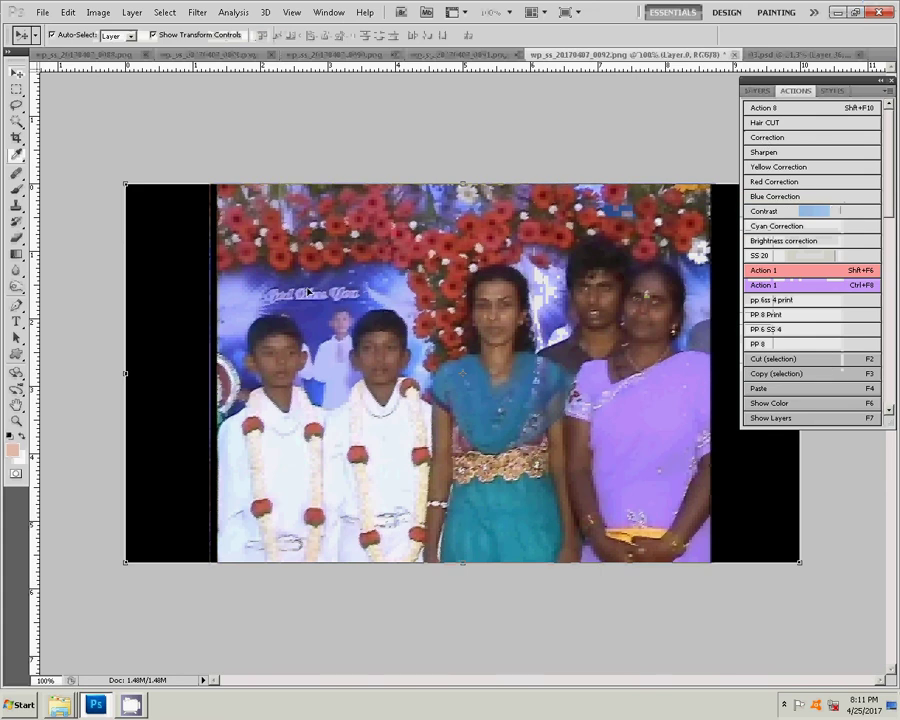
# Brighten photo 0092 with auto contrast, copy its picture area, and close it.
pyautogui.press('c')
pyautogui.hotkey('shift', 'ctrl', 'l')
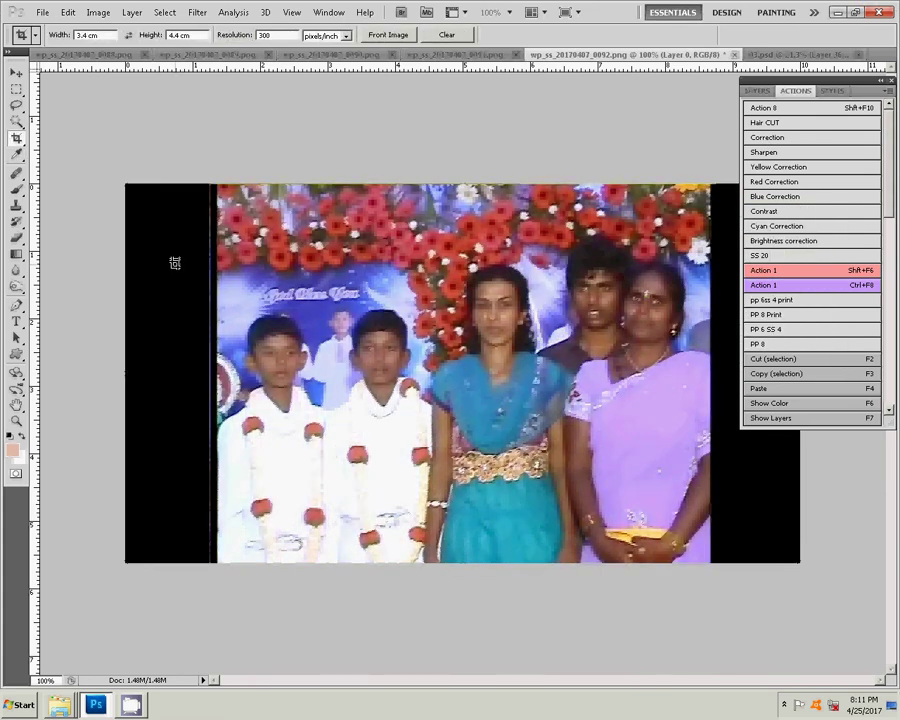
pyautogui.press('m')
pyautogui.moveTo(221, 187); pyautogui.dragTo(711, 563)
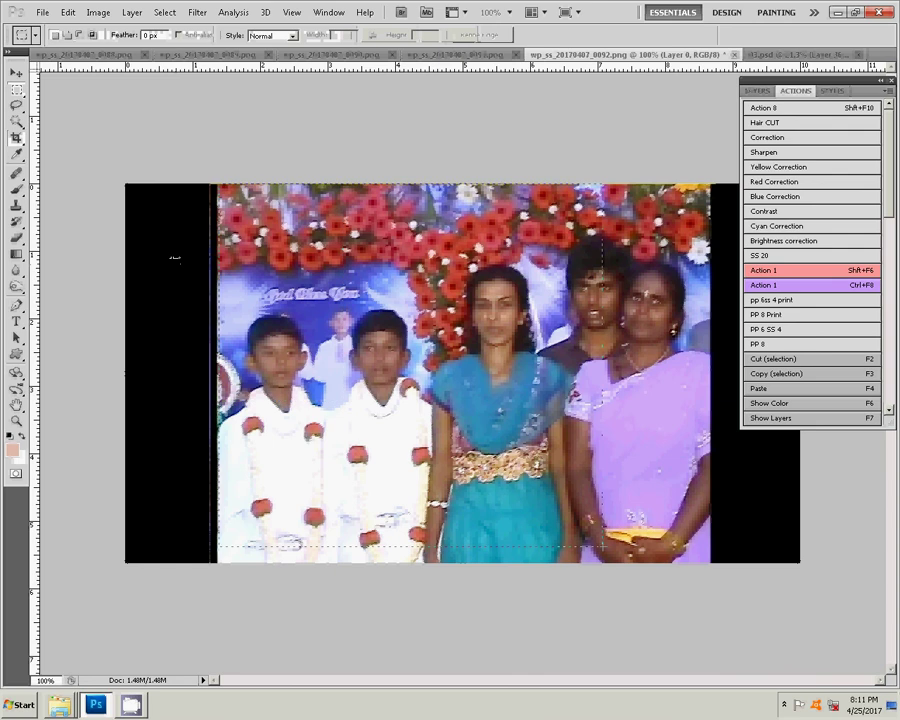
pyautogui.hotkey('ctrl', 'F8')
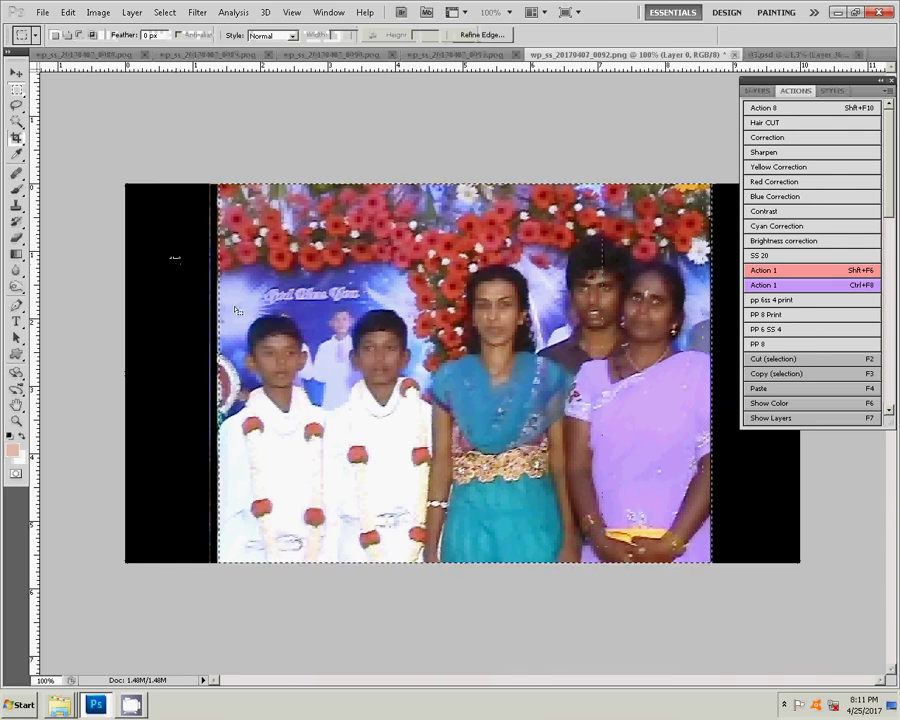
pyautogui.hotkey('ctrl', 'w')
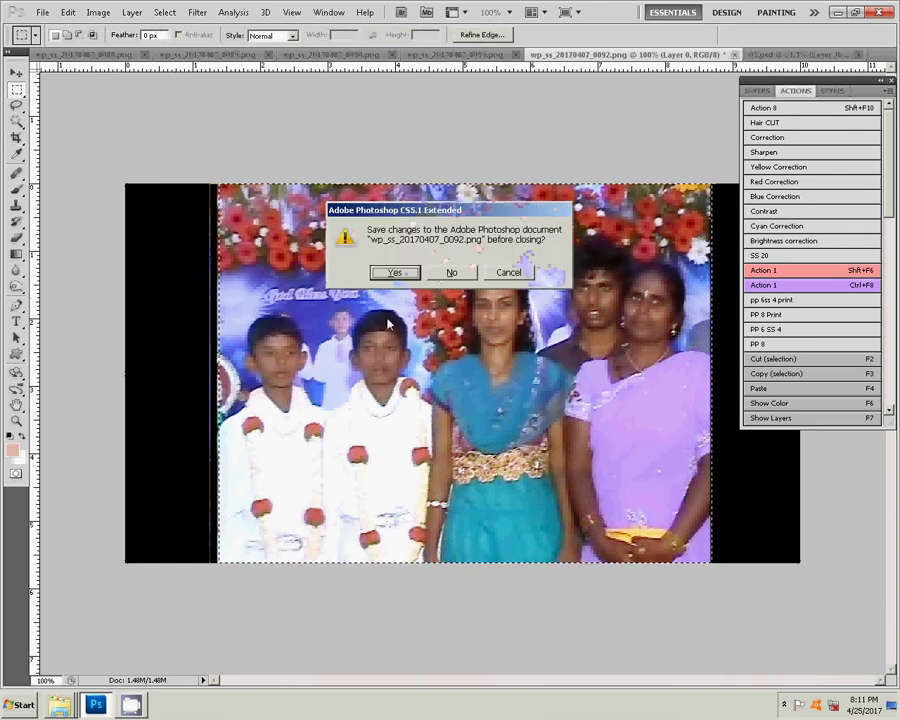
# Discard 0092's changes, paste it into the lower-middle frame, and enlarge it to about 147%.
pyautogui.click(450, 274)
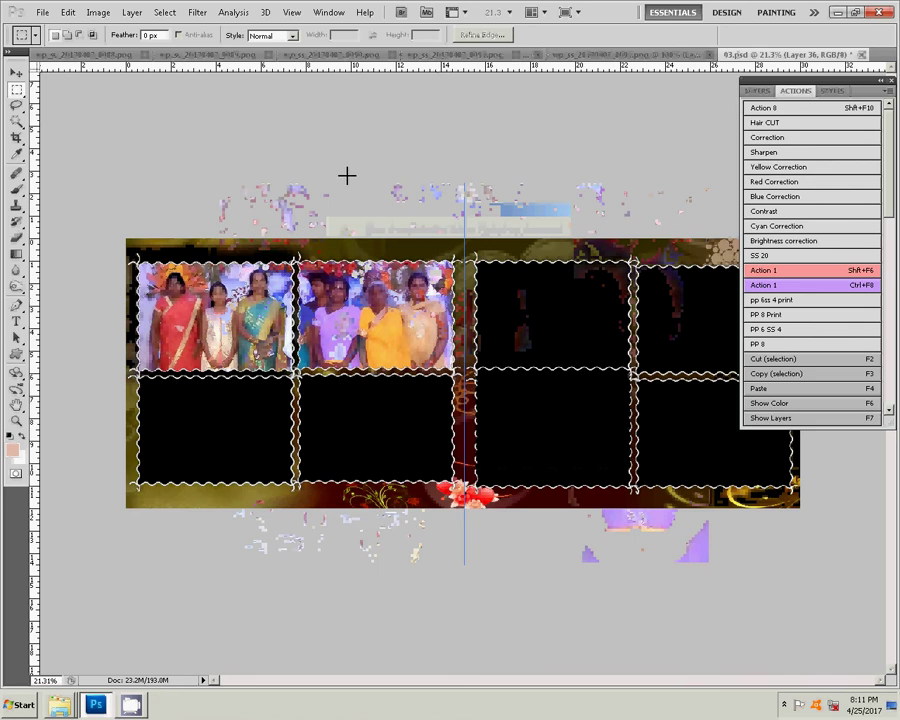
pyautogui.click(319, 452)
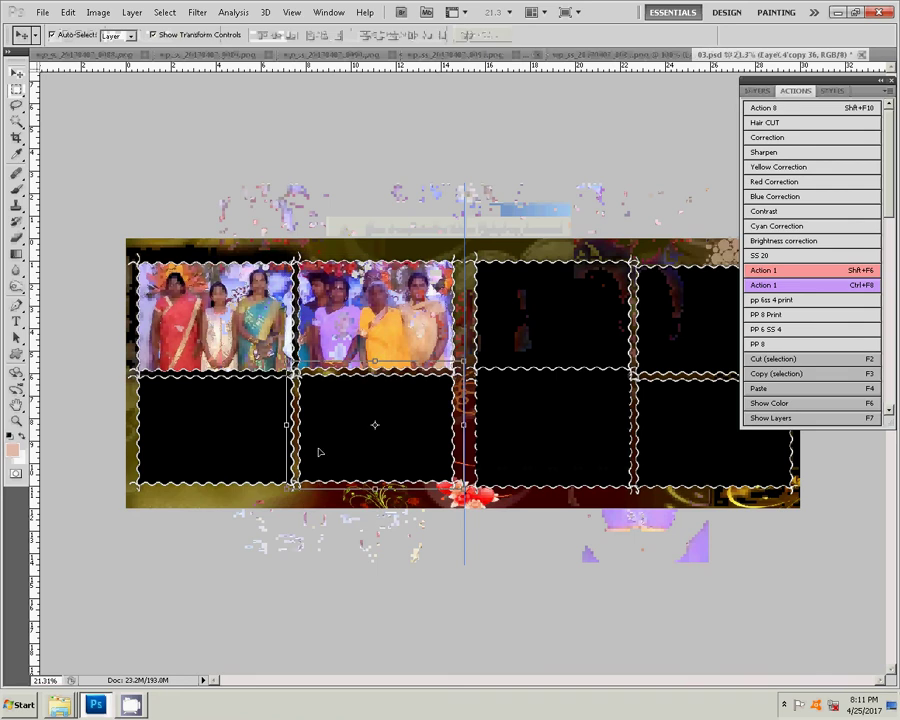
pyautogui.press('w')
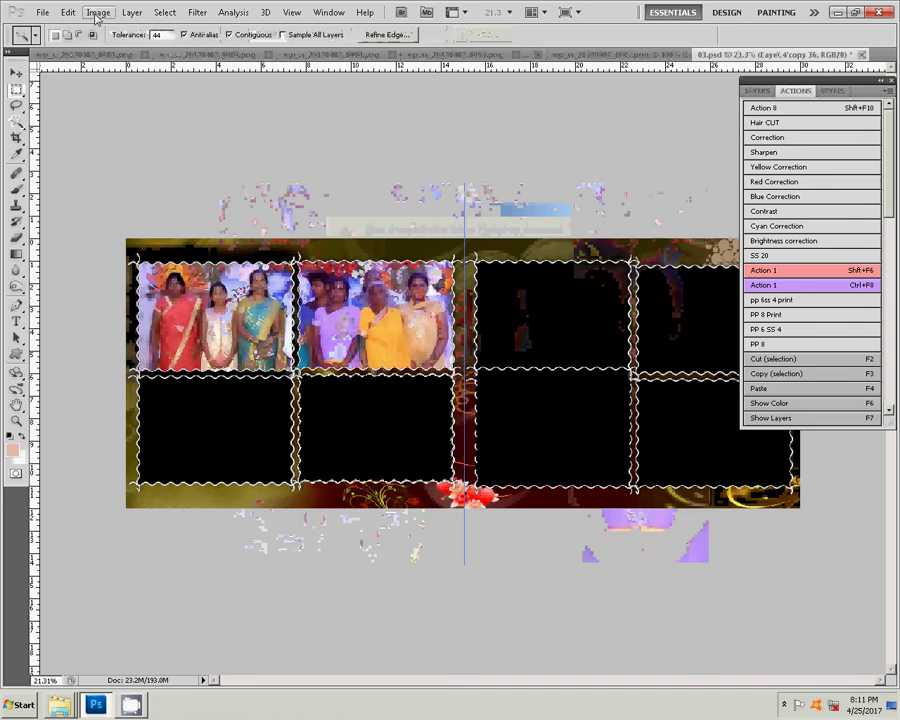
pyautogui.click(68, 12)
pyautogui.moveTo(92, 135)
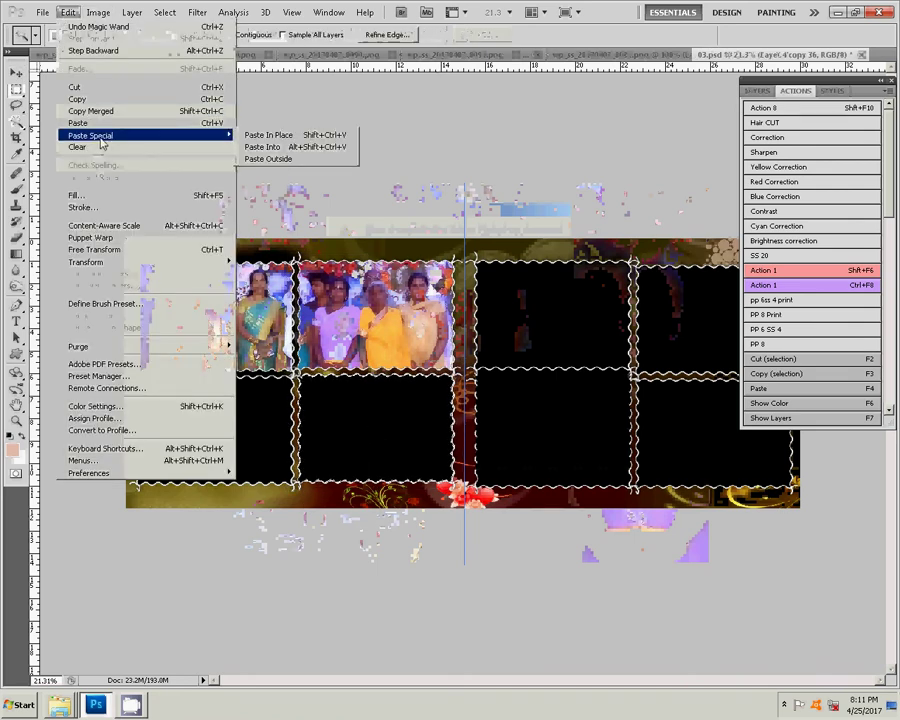
pyautogui.click(314, 148)
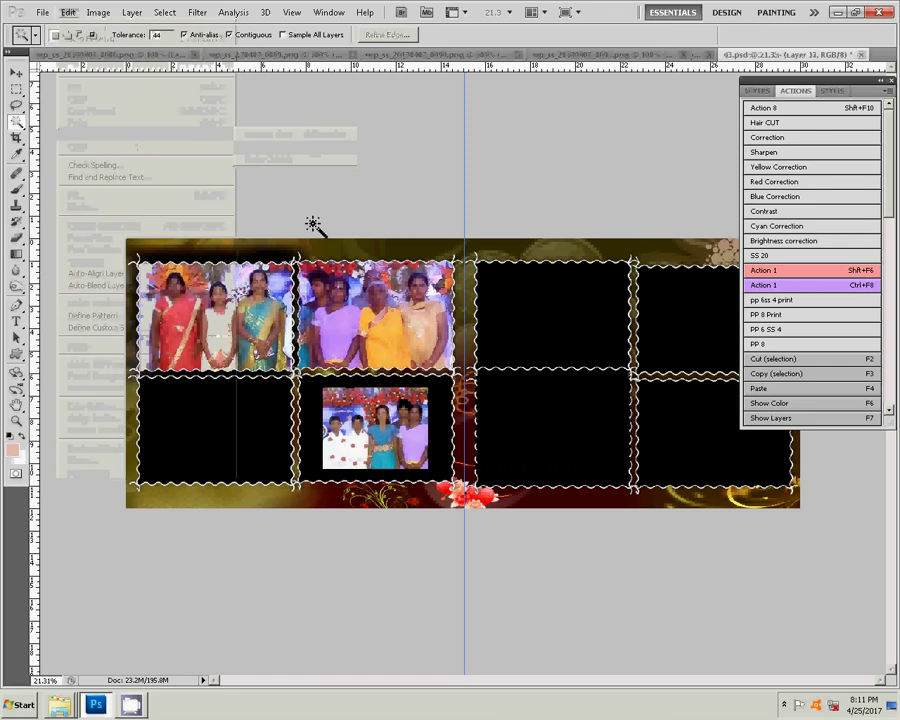
pyautogui.press('v')
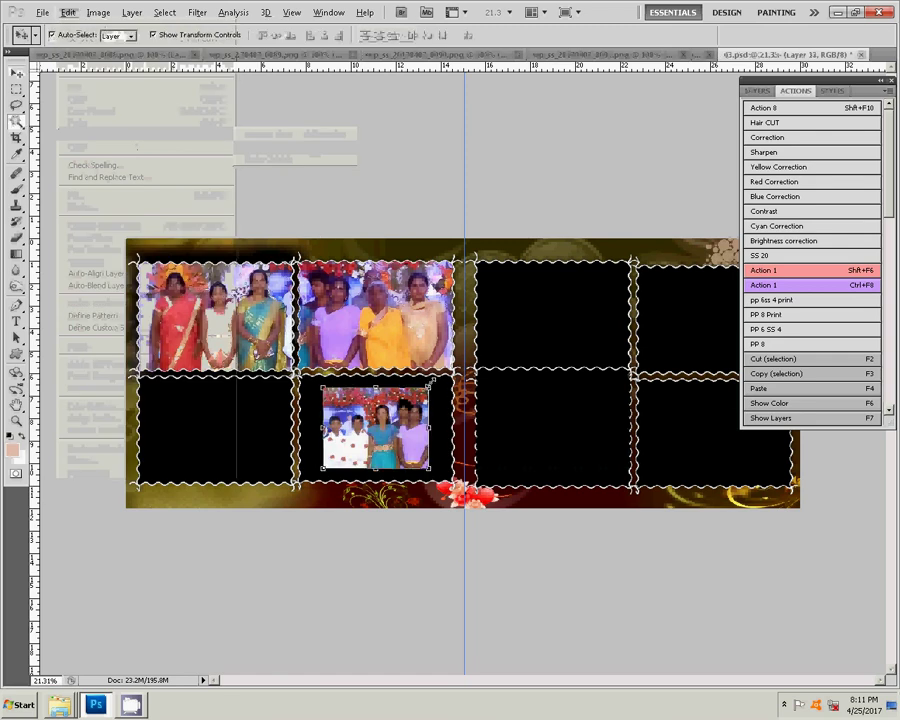
pyautogui.moveTo(430, 383); pyautogui.dragTo(455, 367)
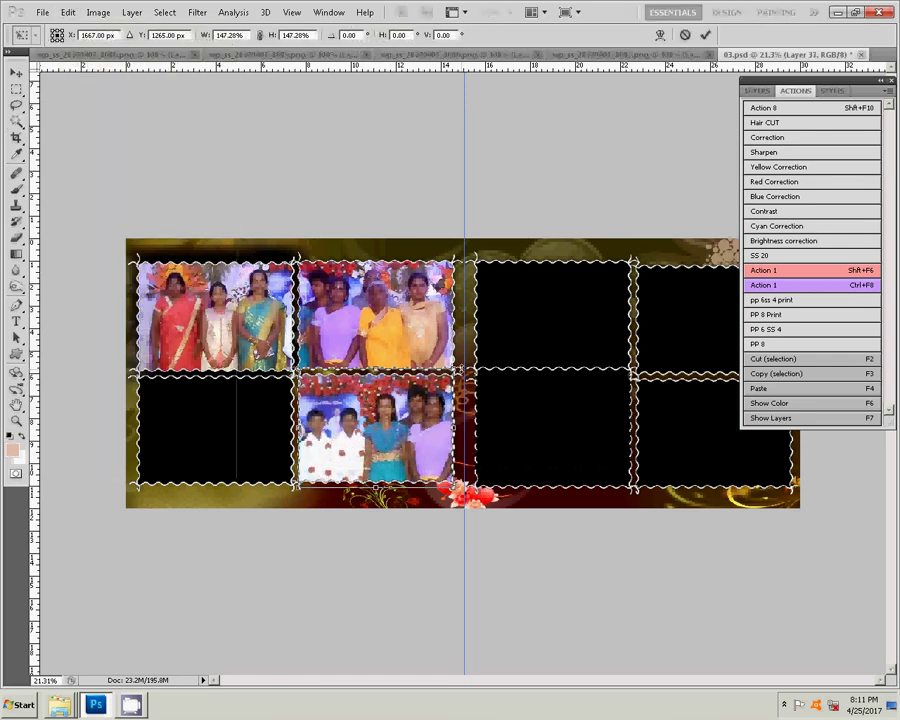
pyautogui.click(707, 35)
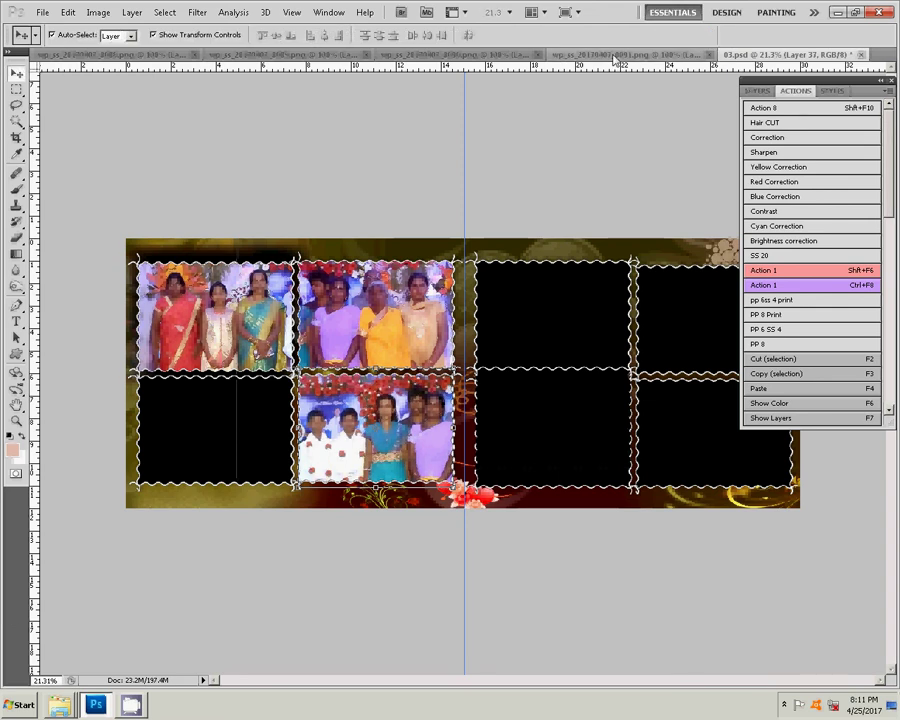
pyautogui.click(608, 54)
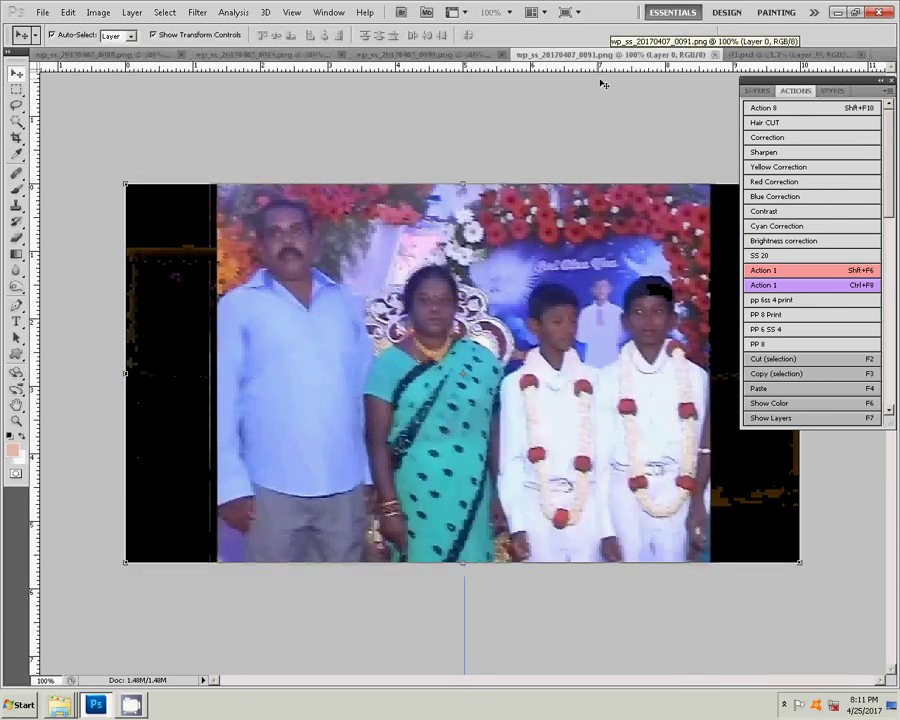
# Colour-balance photo 0091 to +2, −23, −42, select its picture area, and close it.
pyautogui.hotkey('ctrl', 'b')
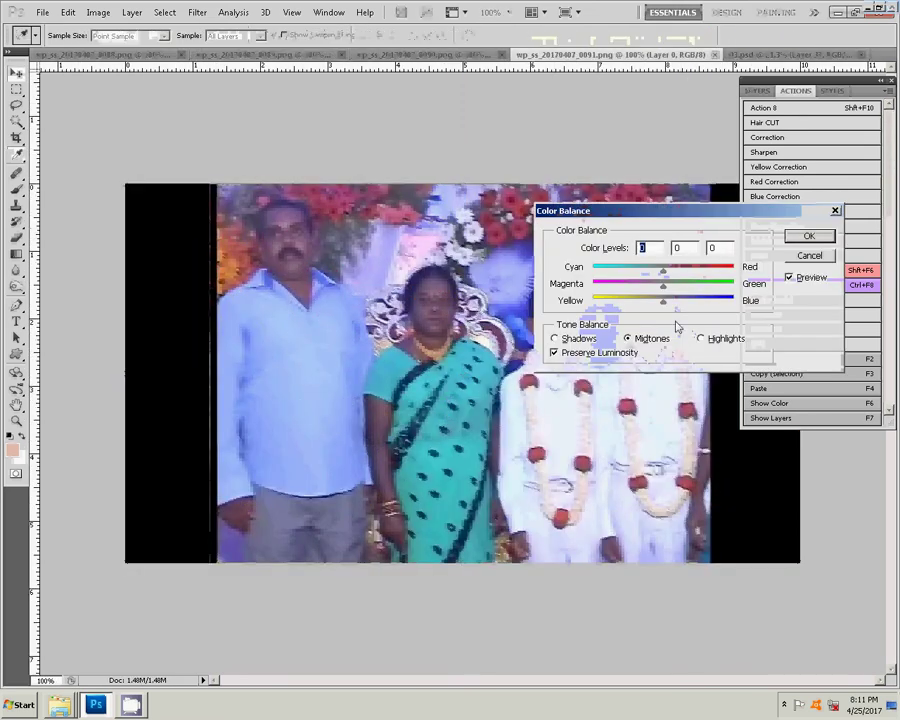
pyautogui.moveTo(663, 302)
pyautogui.mouseDown()
pyautogui.moveTo(633, 303)
pyautogui.moveTo(645, 272)
pyautogui.moveTo(663, 272)
pyautogui.moveTo(655, 292)
pyautogui.moveTo(645, 287)
pyautogui.mouseUp()
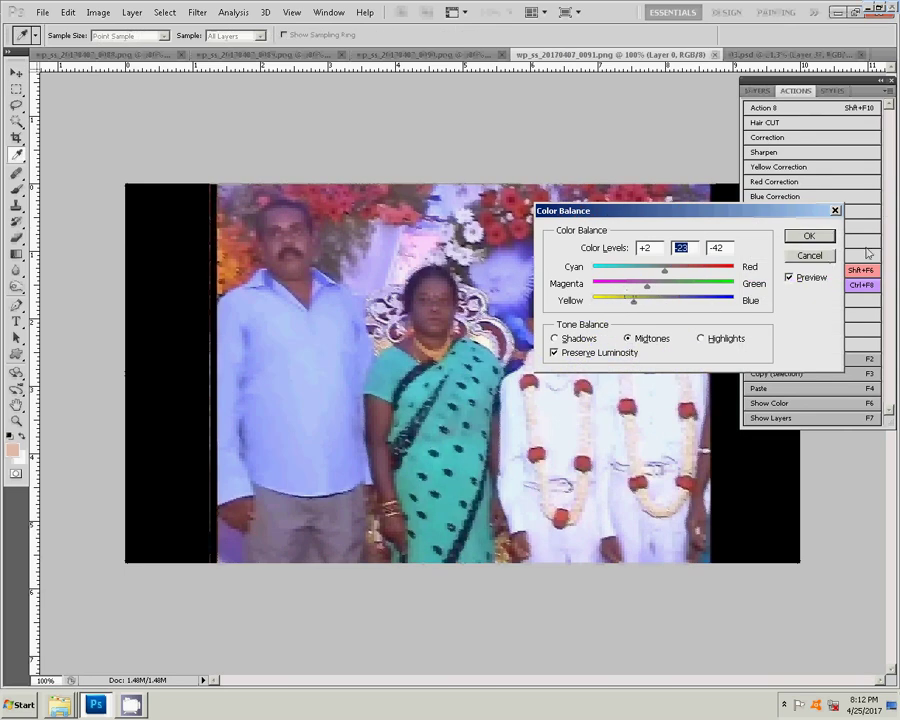
pyautogui.click(822, 240)
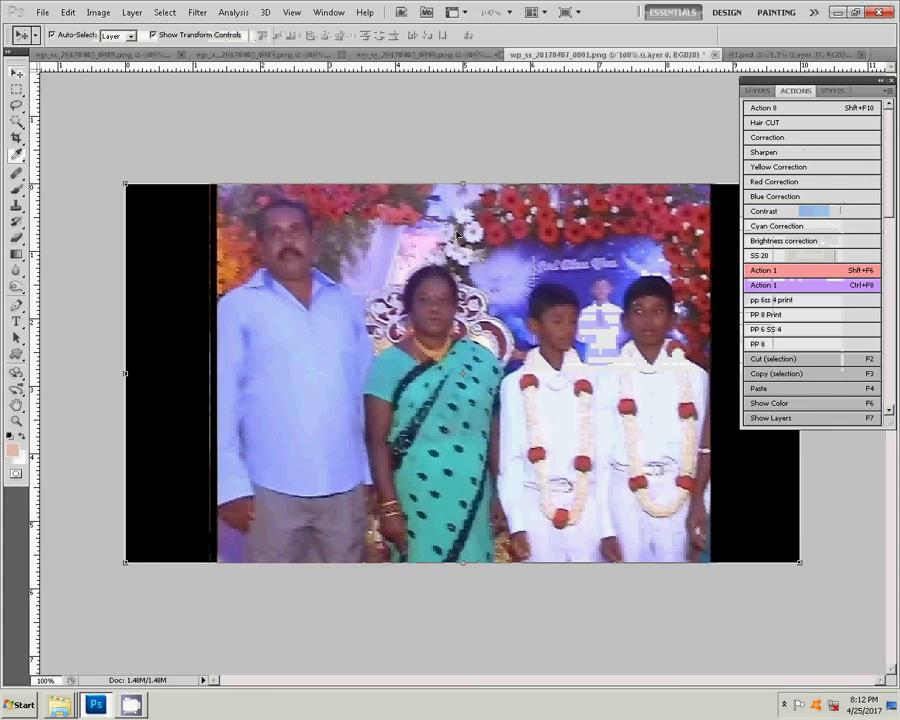
pyautogui.press('m')
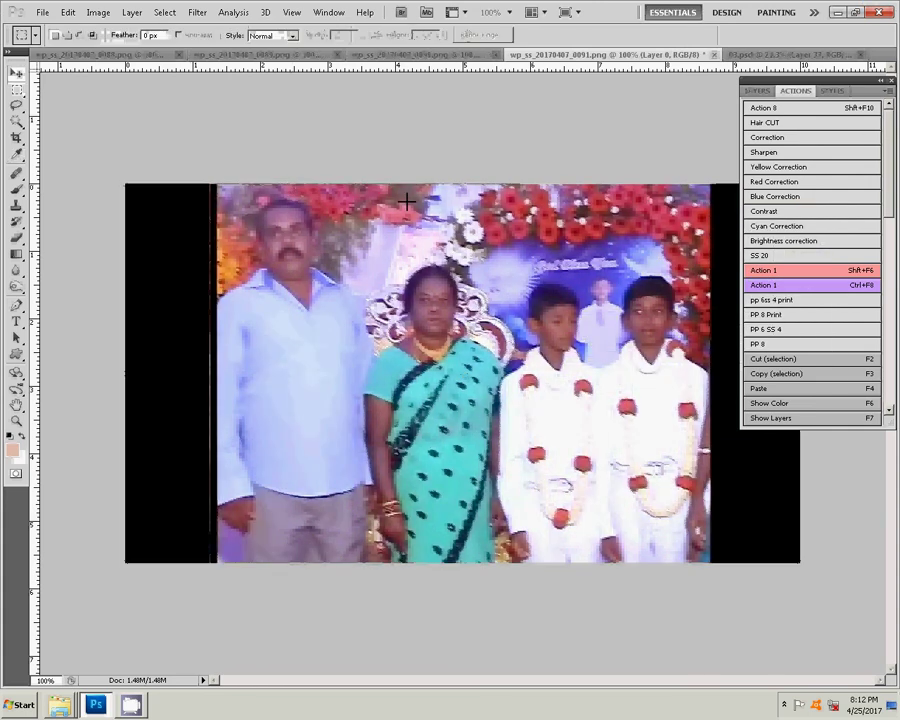
pyautogui.moveTo(218, 184); pyautogui.dragTo(706, 572)
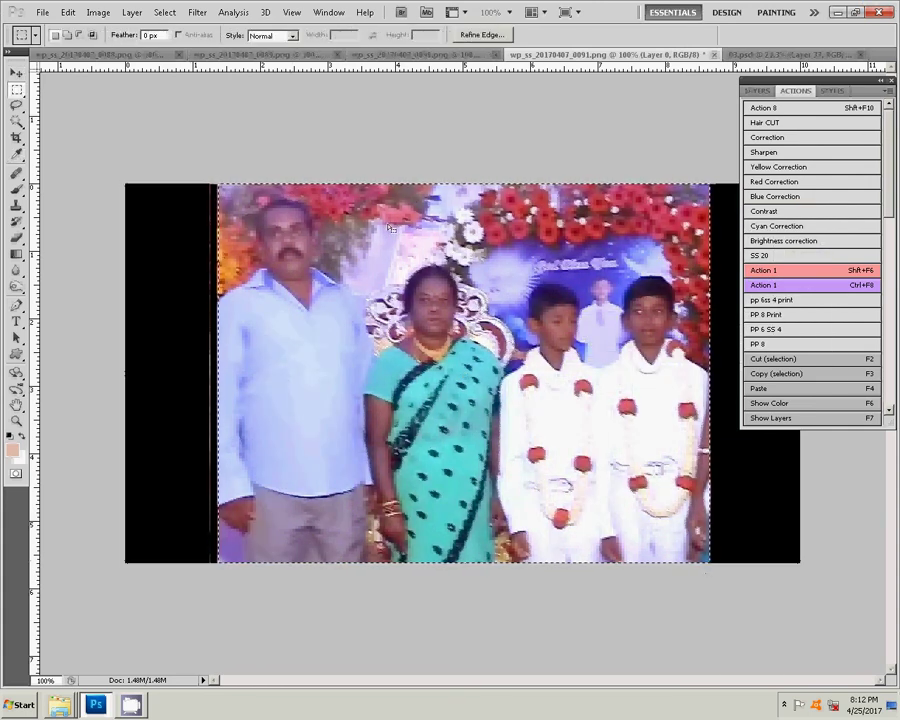
pyautogui.hotkey('ctrl', 'w')
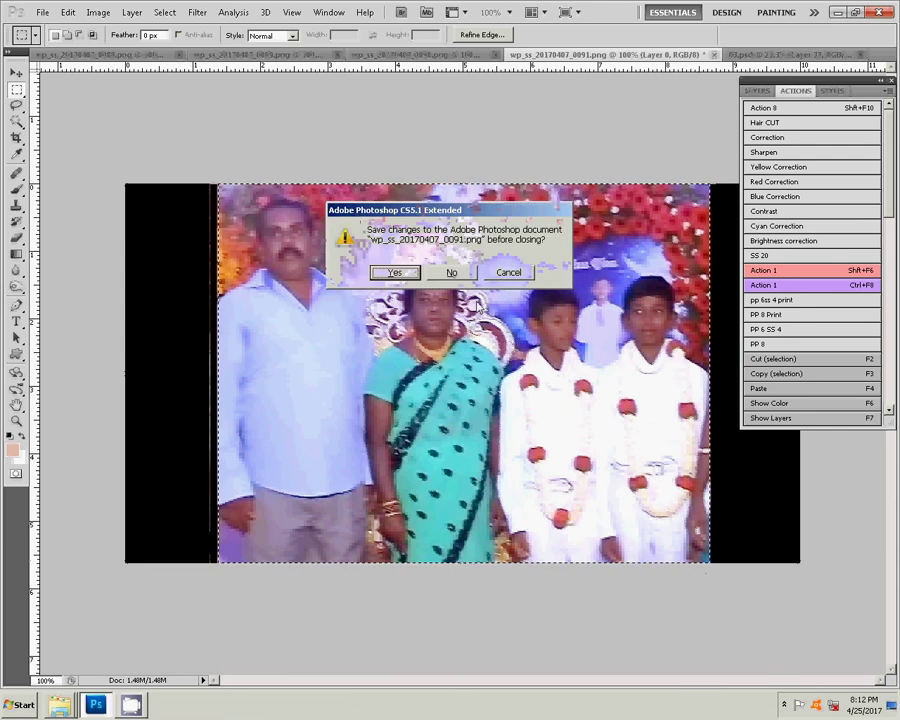
# Close the family photo without saving, then undo a stray paste on the spread.
pyautogui.press('n')
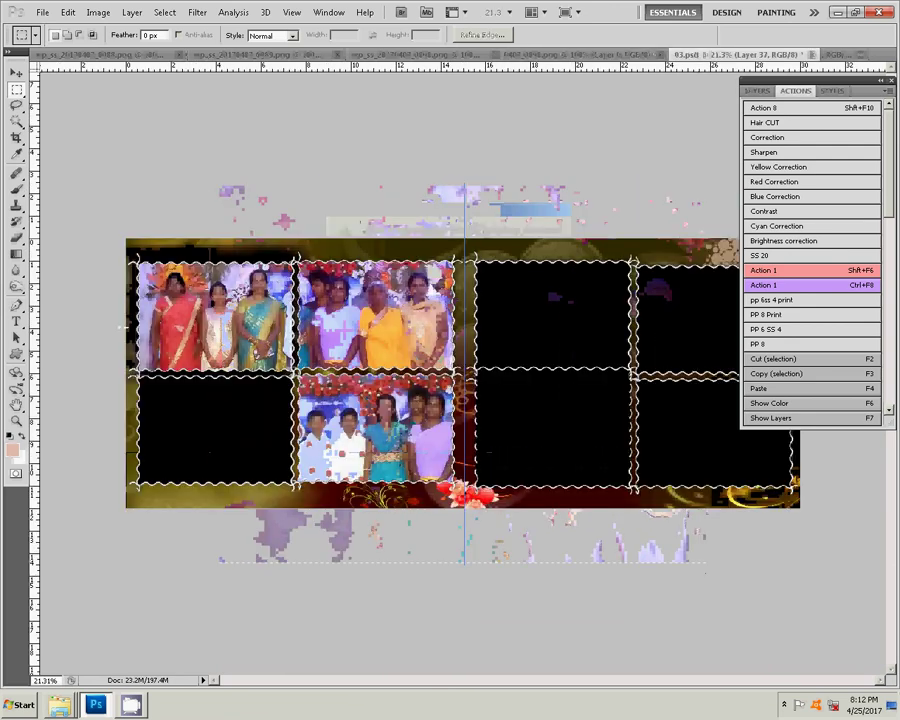
pyautogui.press('v')
pyautogui.hotkey('ctrl', 'j')
pyautogui.press('w')
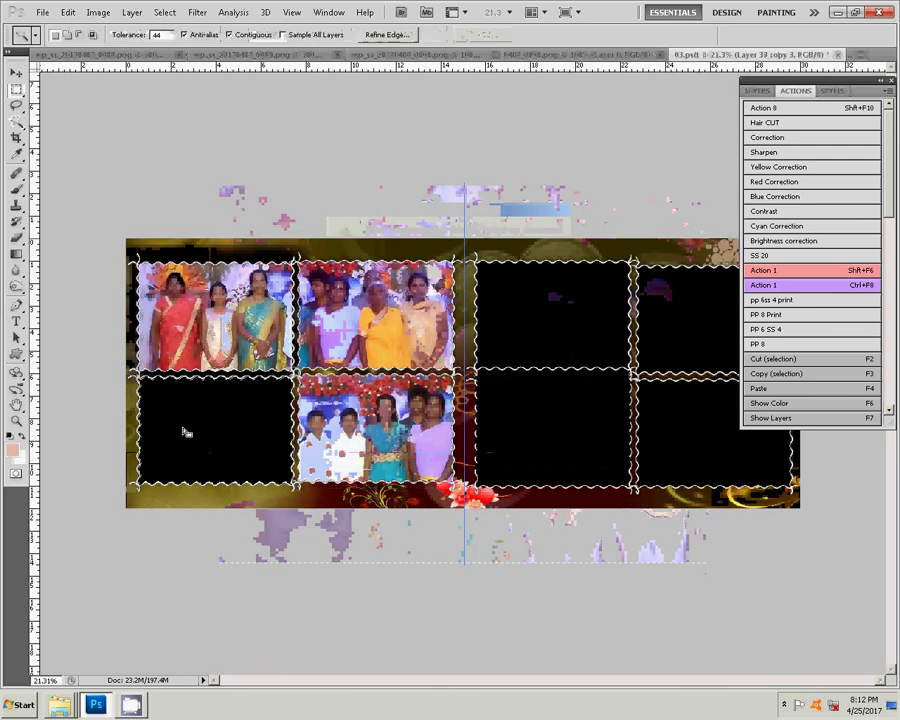
pyautogui.hotkey('ctrl', 'shift', 'alt', 'n')
pyautogui.hotkey('ctrl', 'v')
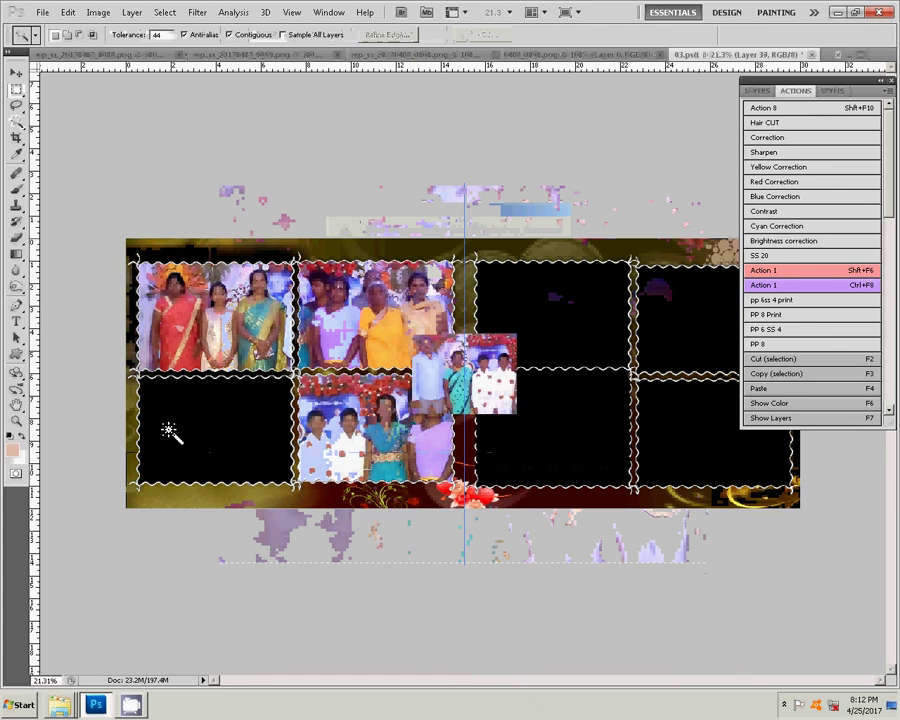
pyautogui.hotkey('ctrl', 'z')
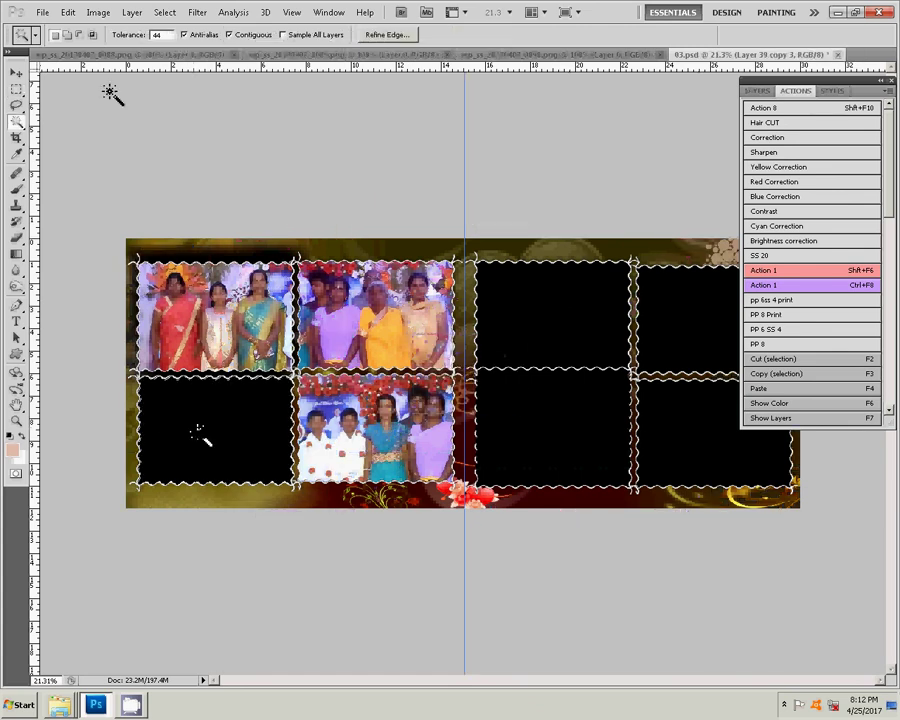
# Paste the family photo into the lower-left frame, enlarged to about 149% and nudged down.
pyautogui.click(67, 12)
pyautogui.moveTo(140, 135)
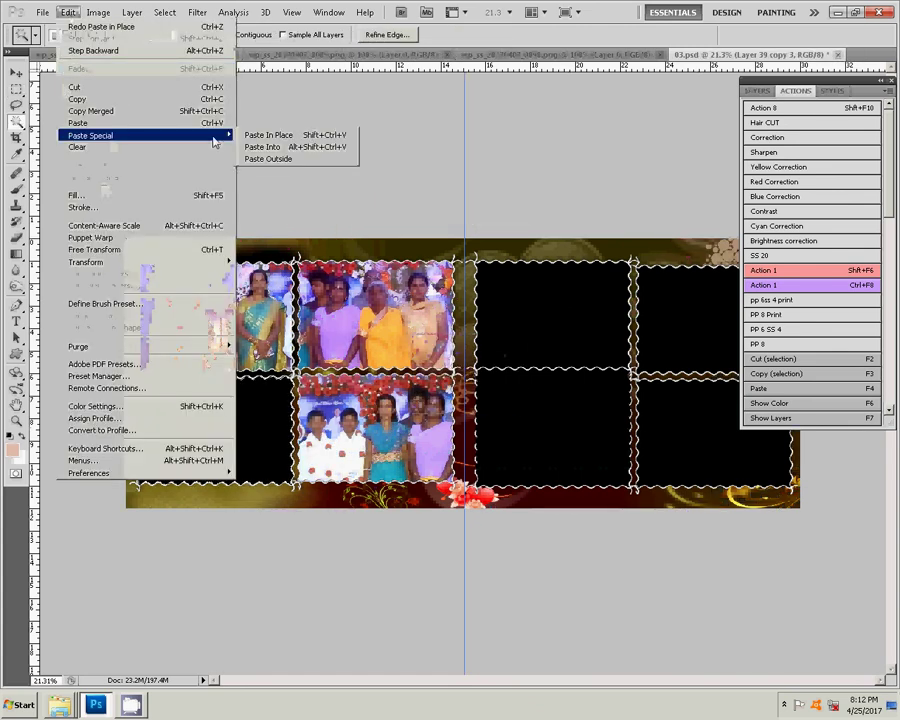
pyautogui.click(265, 148)
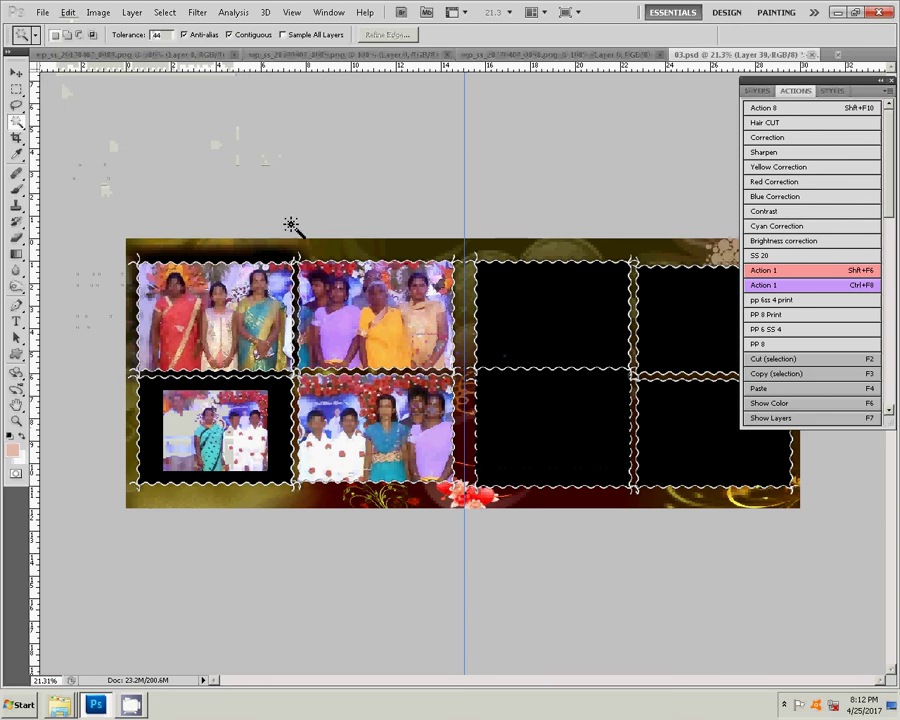
pyautogui.press('v')
pyautogui.hotkey('ctrl', 't')
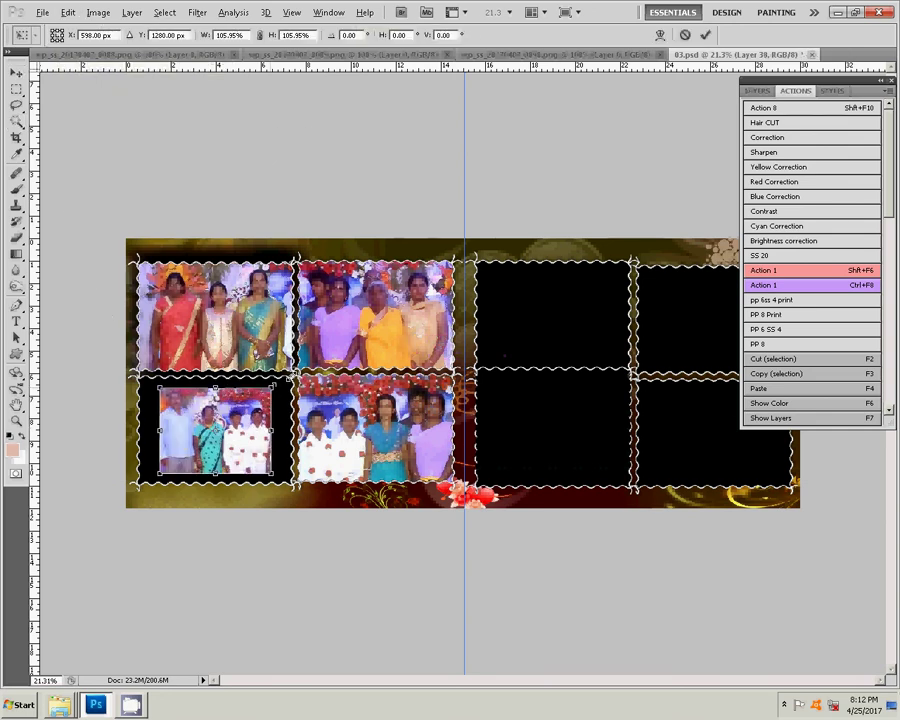
pyautogui.moveTo(162, 390); pyautogui.dragTo(137, 377)
pyautogui.moveTo(290, 482); pyautogui.dragTo(295, 486)
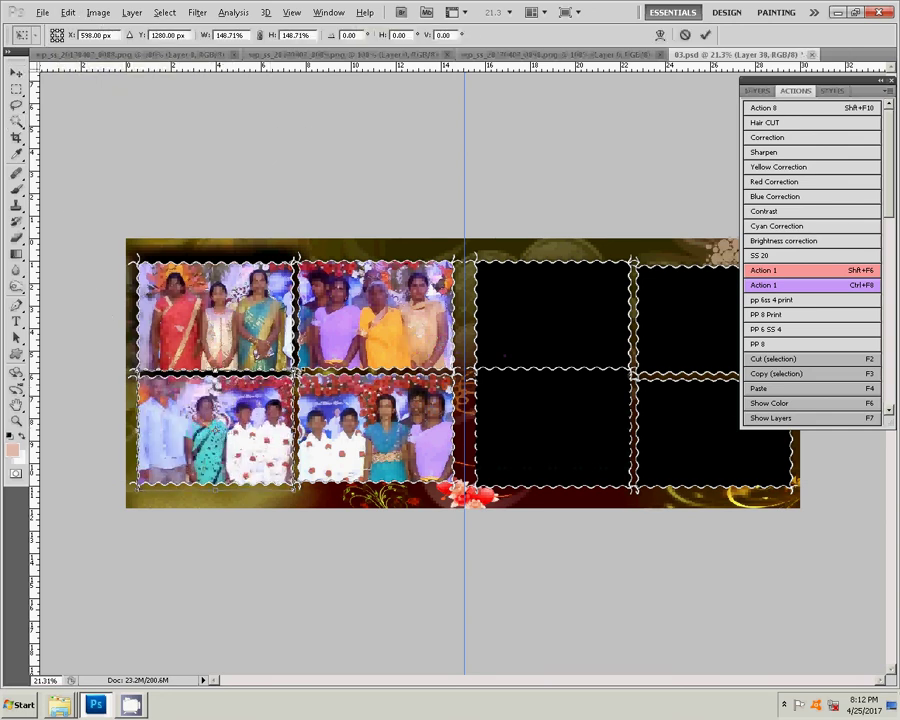
pyautogui.moveTo(215, 430); pyautogui.dragTo(215, 438)
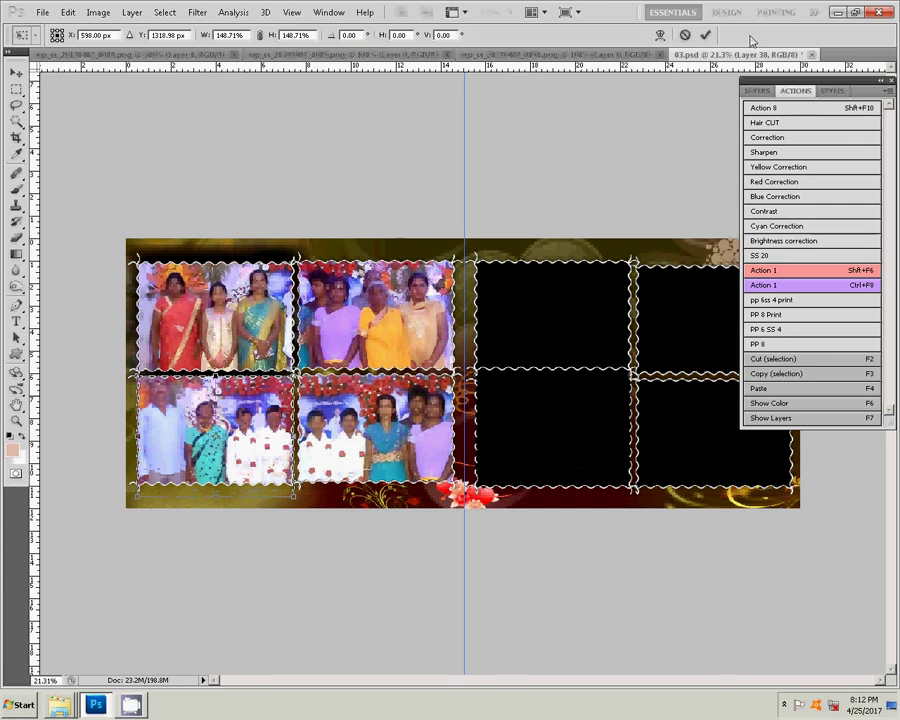
pyautogui.click(705, 35)
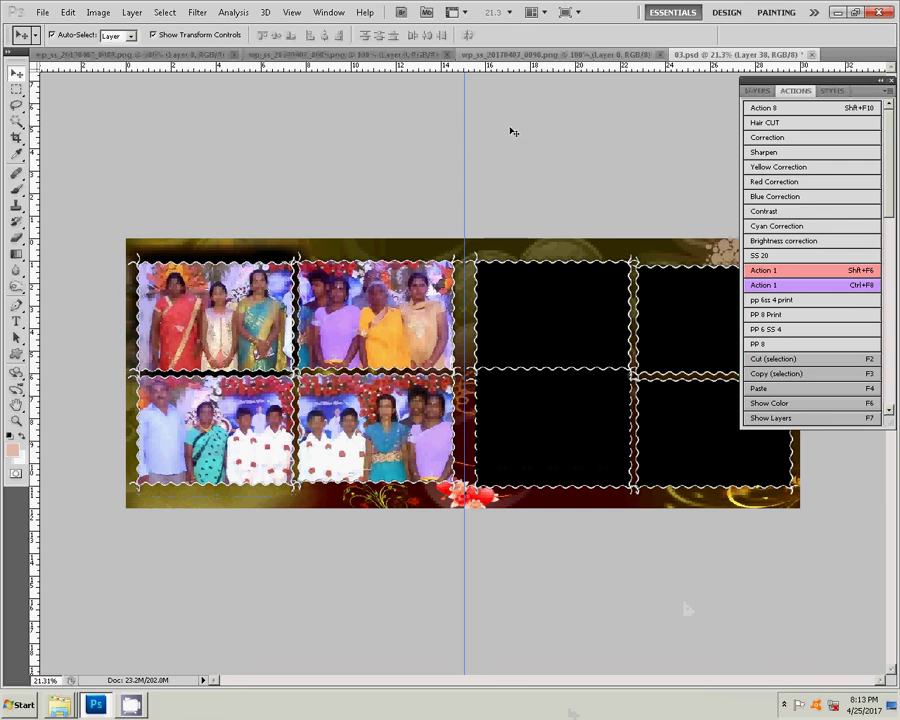
# Warm the next photo's midtones toward yellow and magenta, then apply the saved correction action.
pyautogui.click(500, 54)
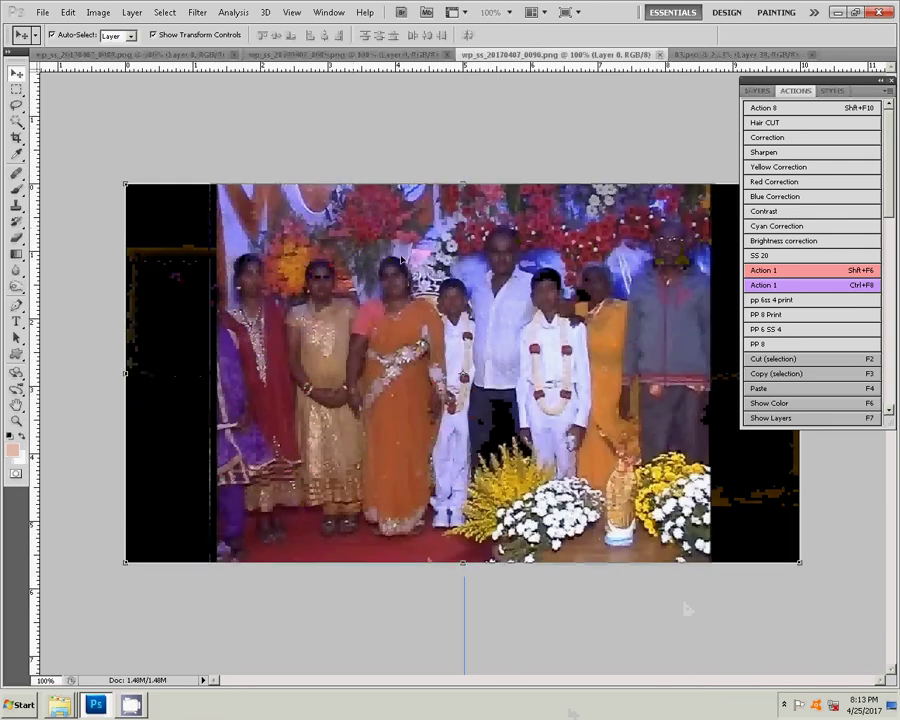
pyautogui.hotkey('ctrl', 'b')
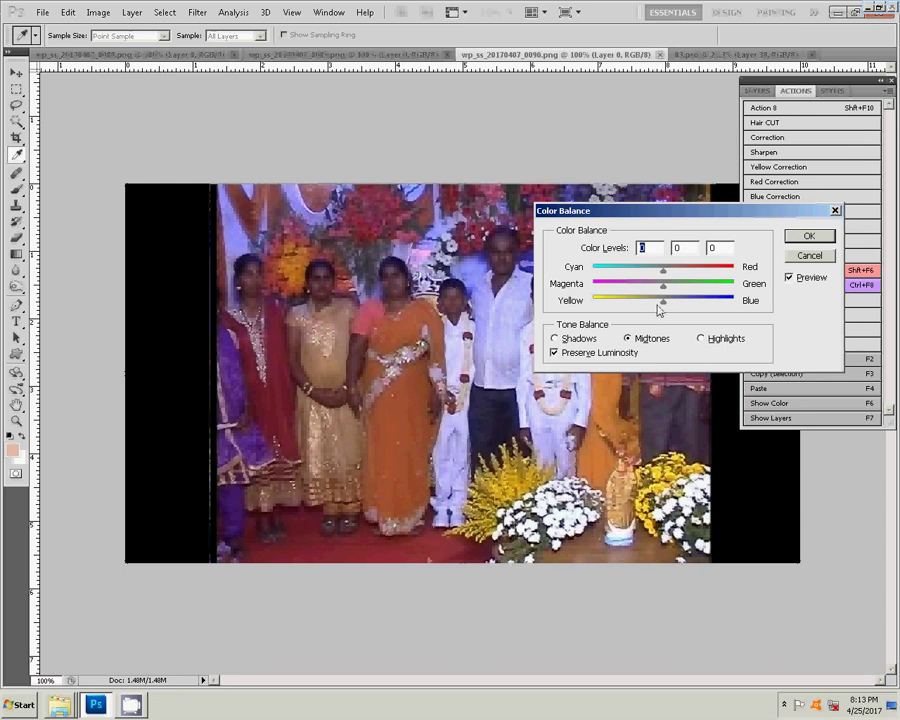
pyautogui.moveTo(655, 304); pyautogui.dragTo(650, 305)
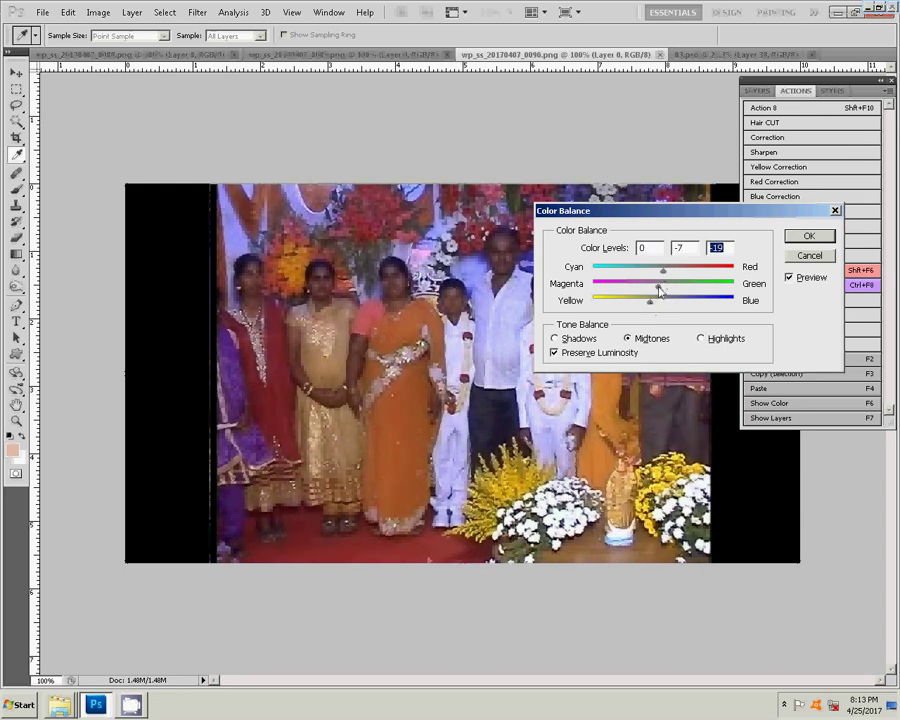
pyautogui.moveTo(661, 288); pyautogui.dragTo(657, 291)
pyautogui.click(812, 236)
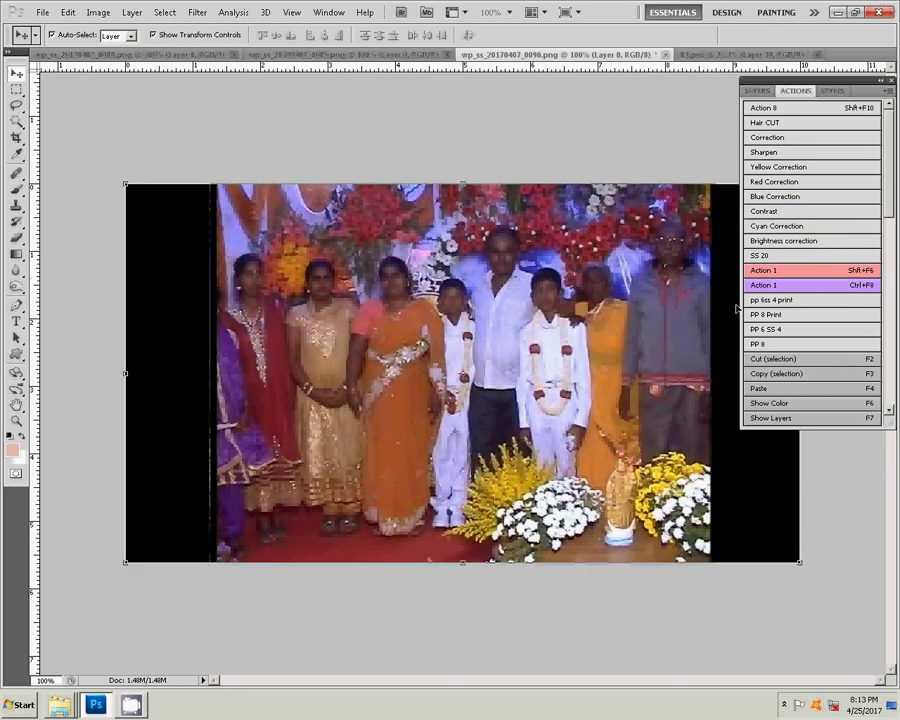
pyautogui.click(776, 140)
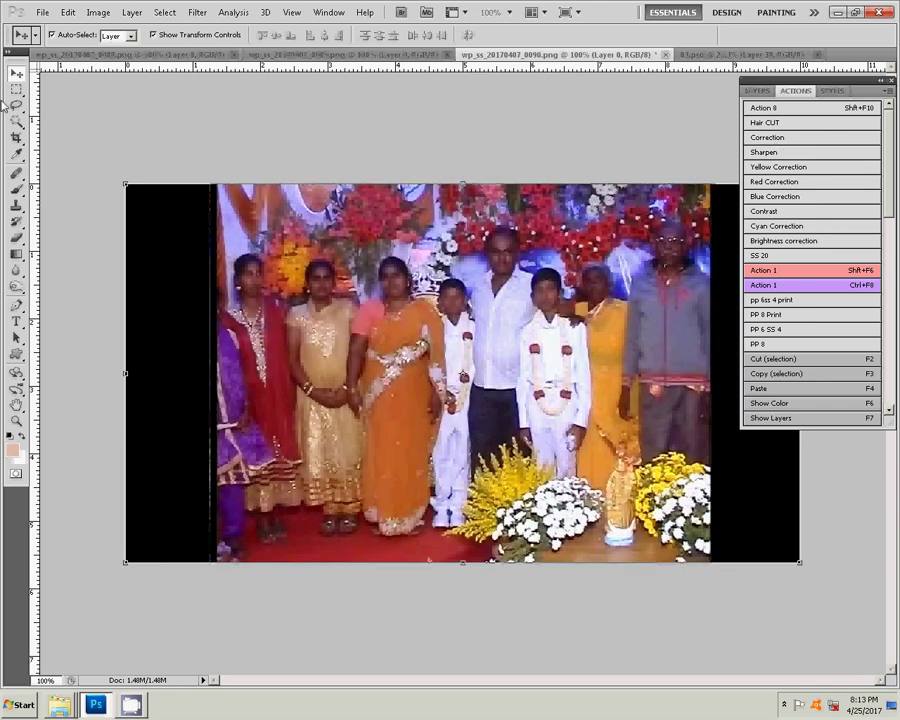
# Select photo 0090's picture area inside the black bars and close it without saving.
pyautogui.click(15, 90)
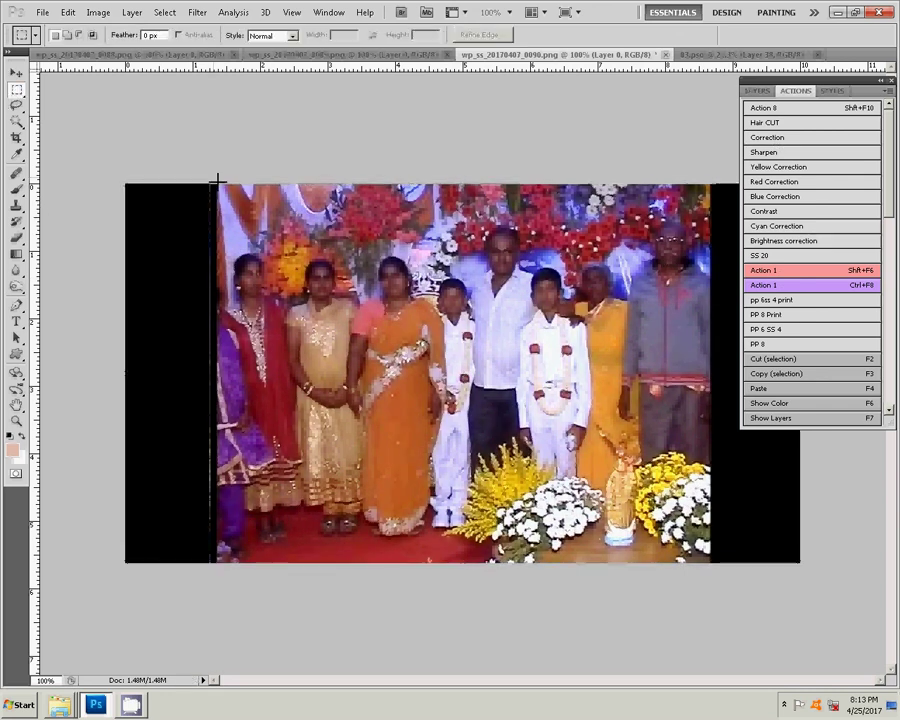
pyautogui.moveTo(217, 181); pyautogui.dragTo(711, 561)
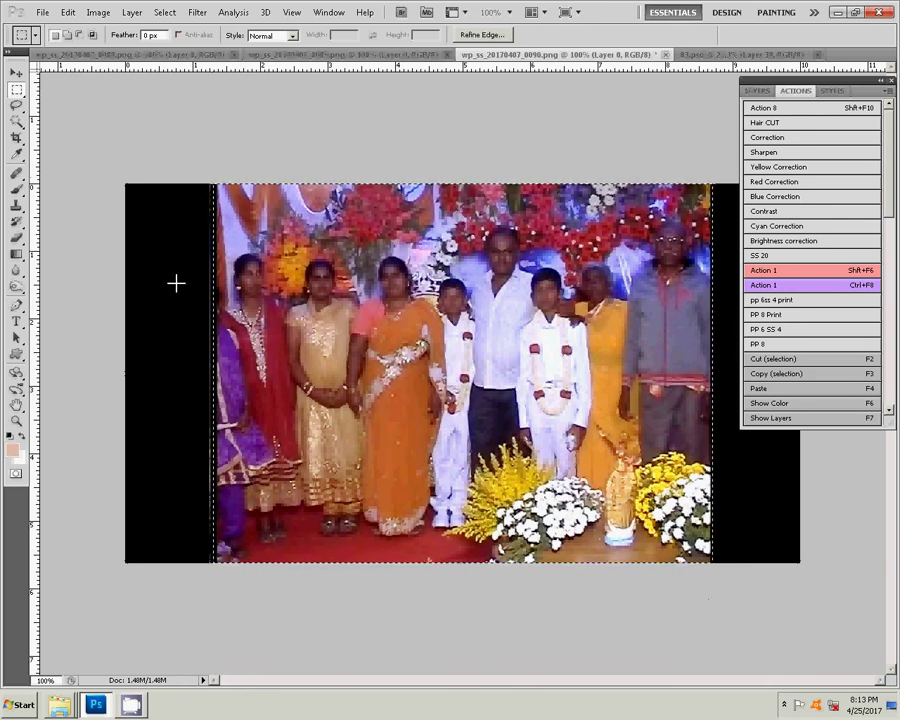
pyautogui.hotkey('ctrl', 'w')
pyautogui.click(452, 268)
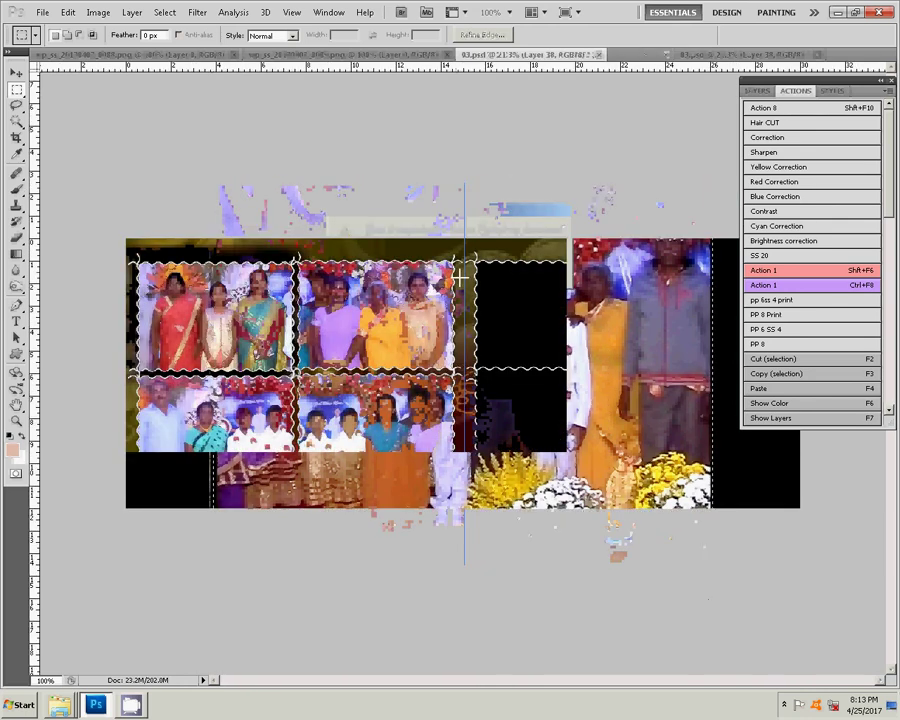
# Paste photo 0090 into the empty third frame of the top row.
pyautogui.press('v')
pyautogui.click(534, 318)
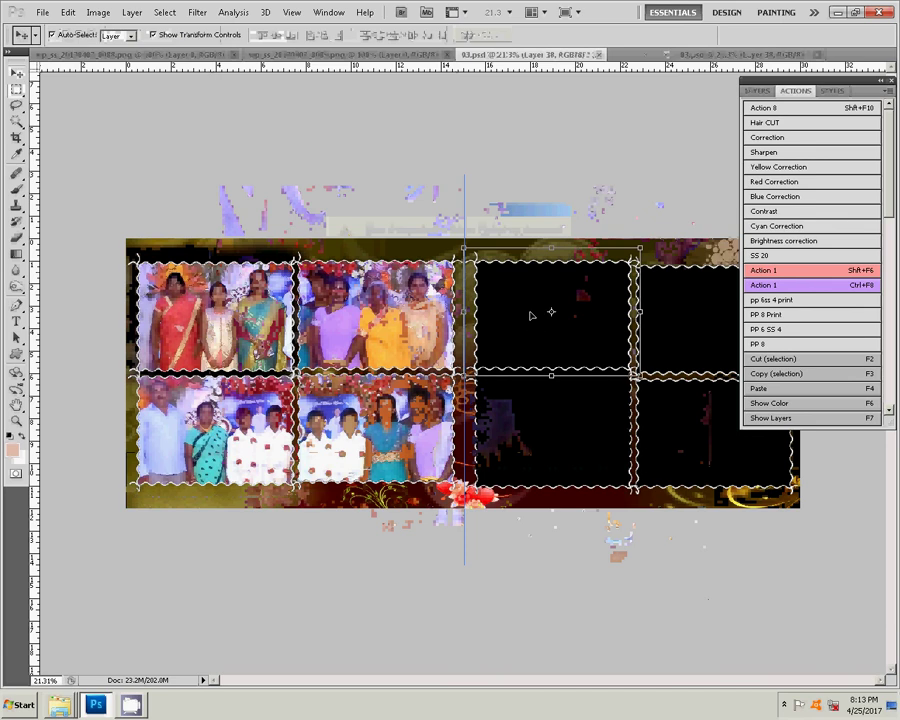
pyautogui.press('w')
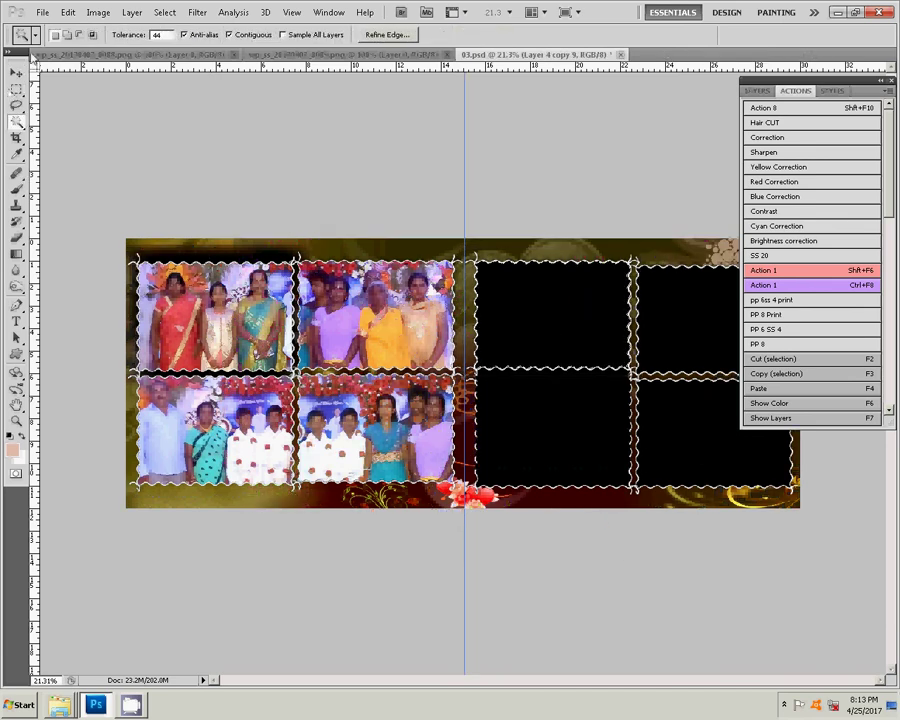
pyautogui.click(67, 12)
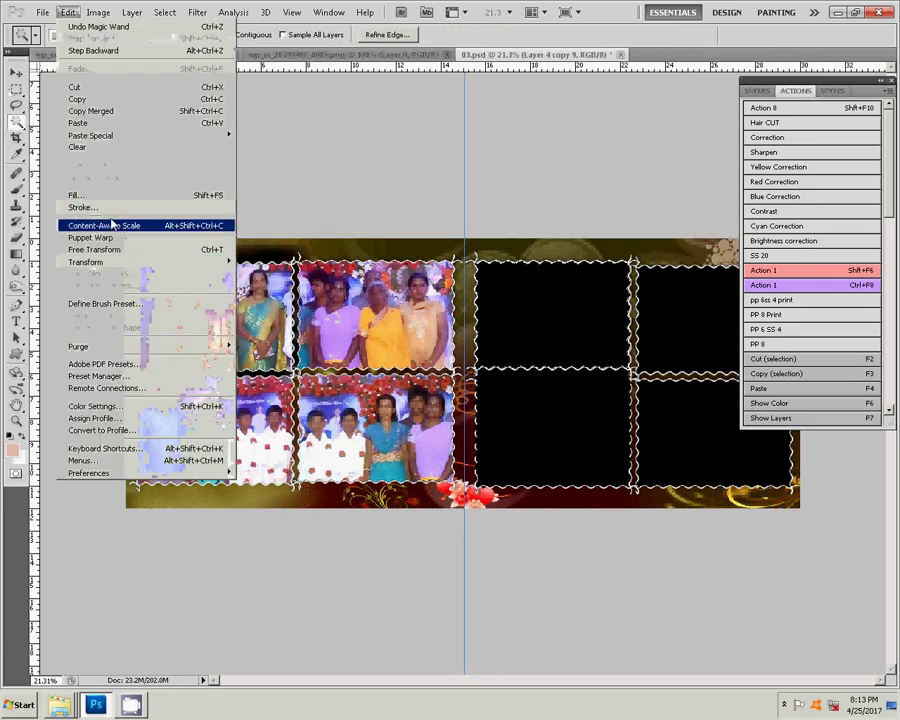
pyautogui.moveTo(92, 135)
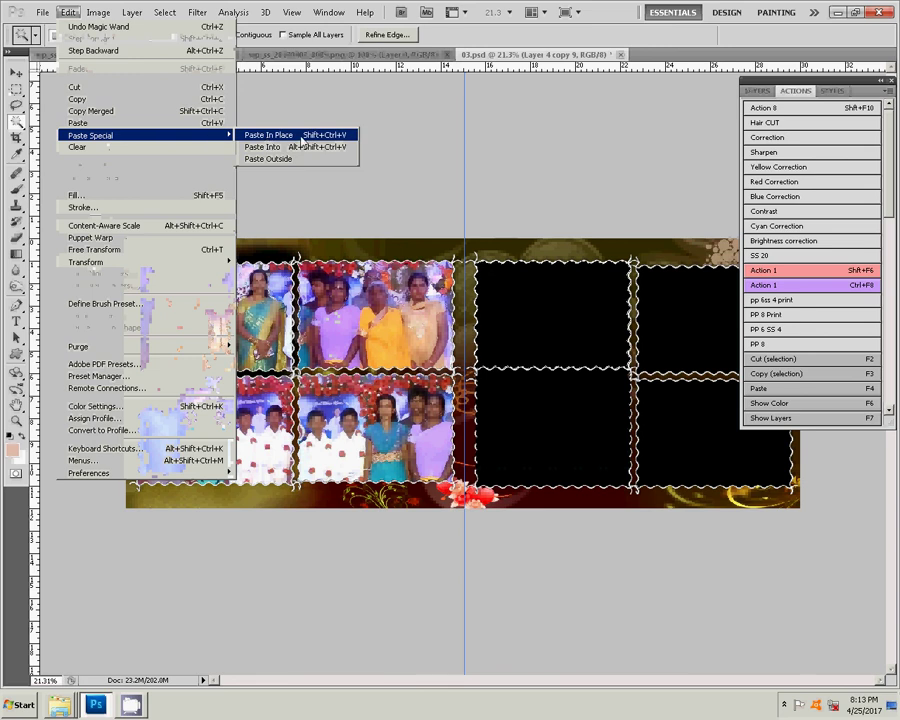
pyautogui.click(292, 148)
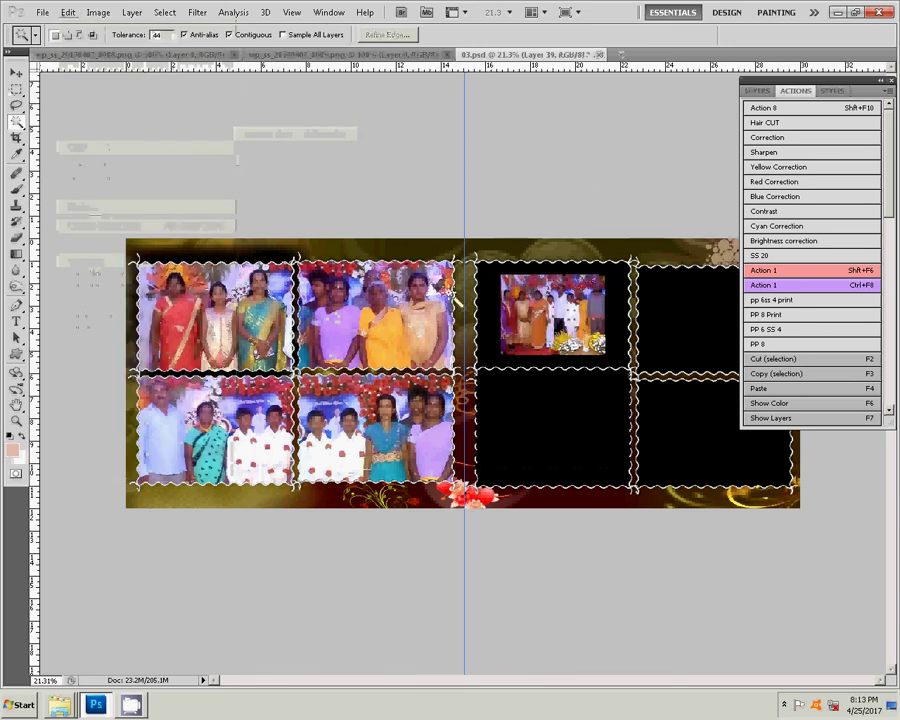
# Scale the pasted photo to 144% to fill the frame, then show photo wp_ss_20170407_0089.png.
pyautogui.press('v')
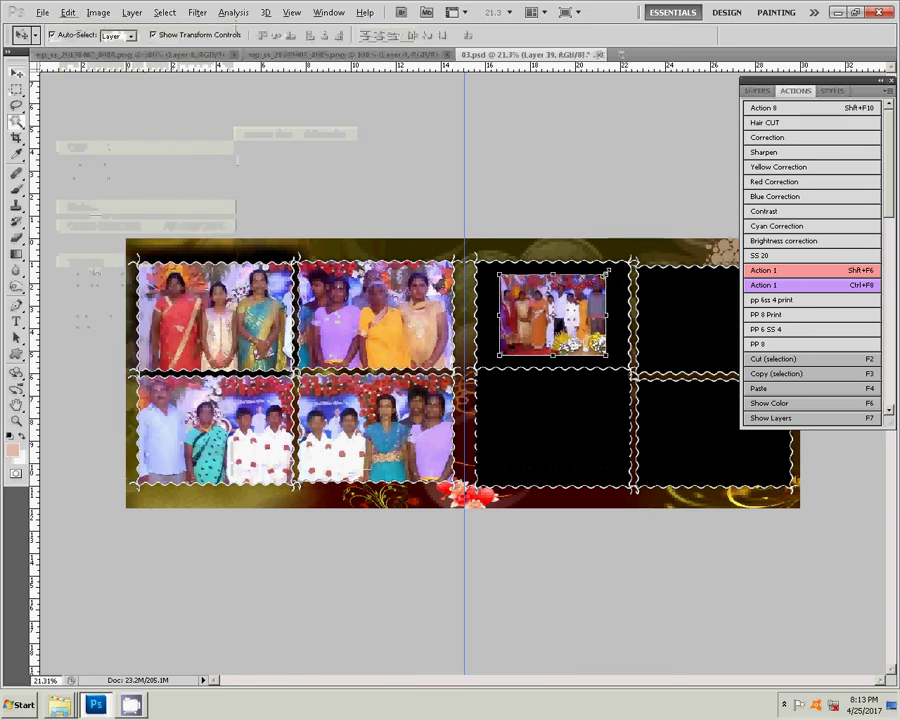
pyautogui.moveTo(606, 271); pyautogui.dragTo(634, 256)
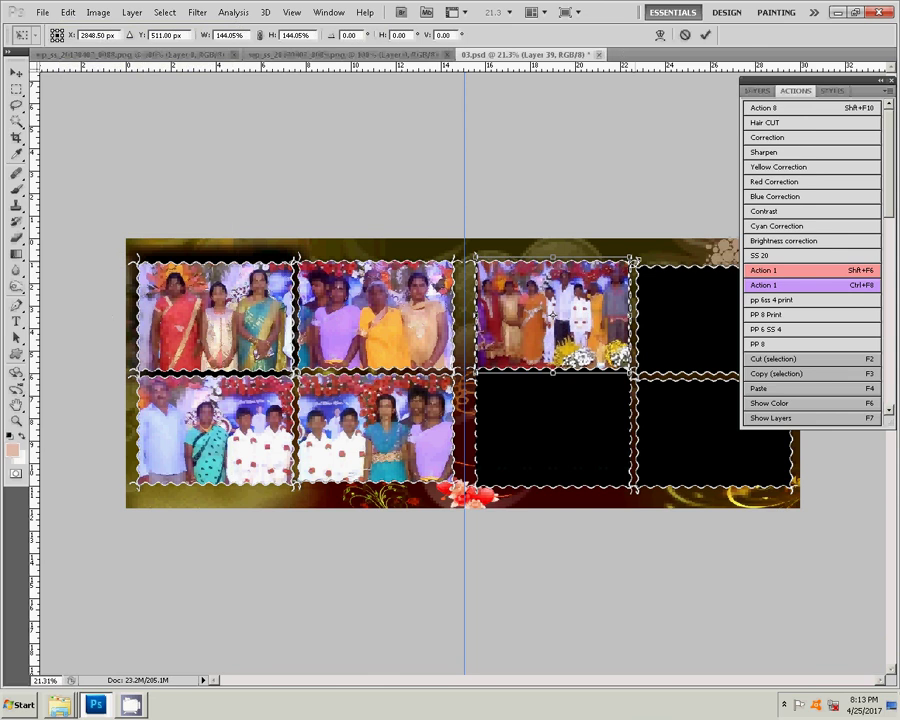
pyautogui.click(708, 36)
pyautogui.click(340, 54)
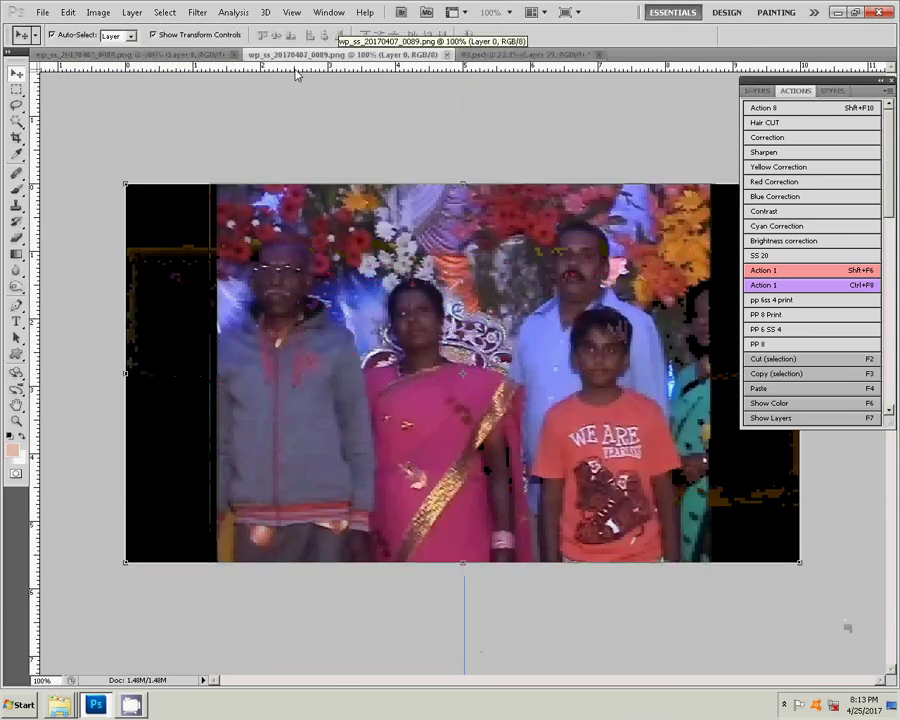
# Close the used photo wp_ss_20170407_0088.png, leaving only the 03.psd album open.
pyautogui.hotkey('ctrl', 'Tab')
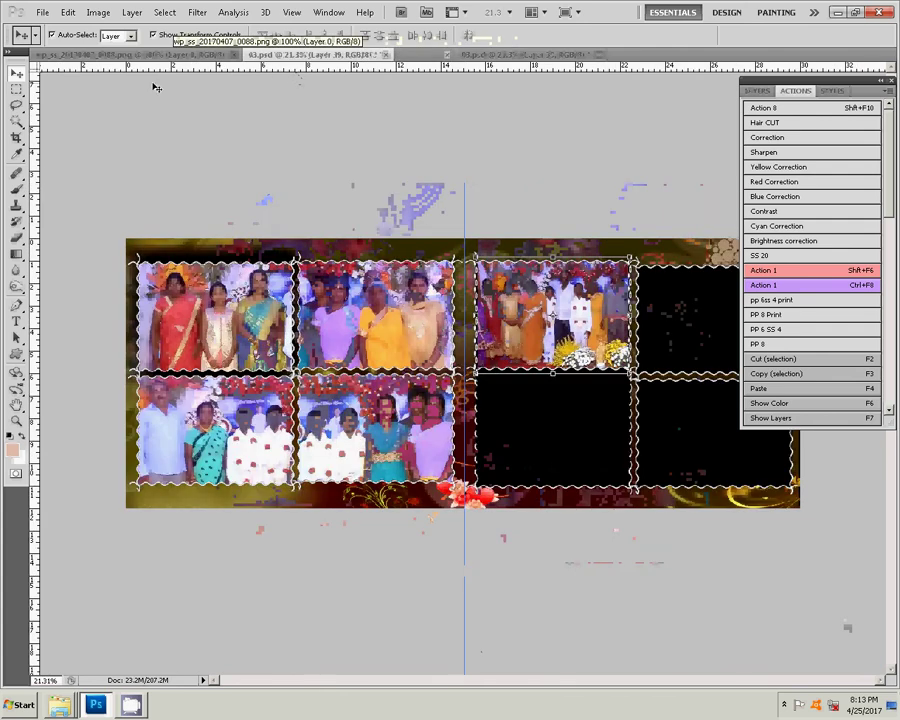
pyautogui.click(188, 54)
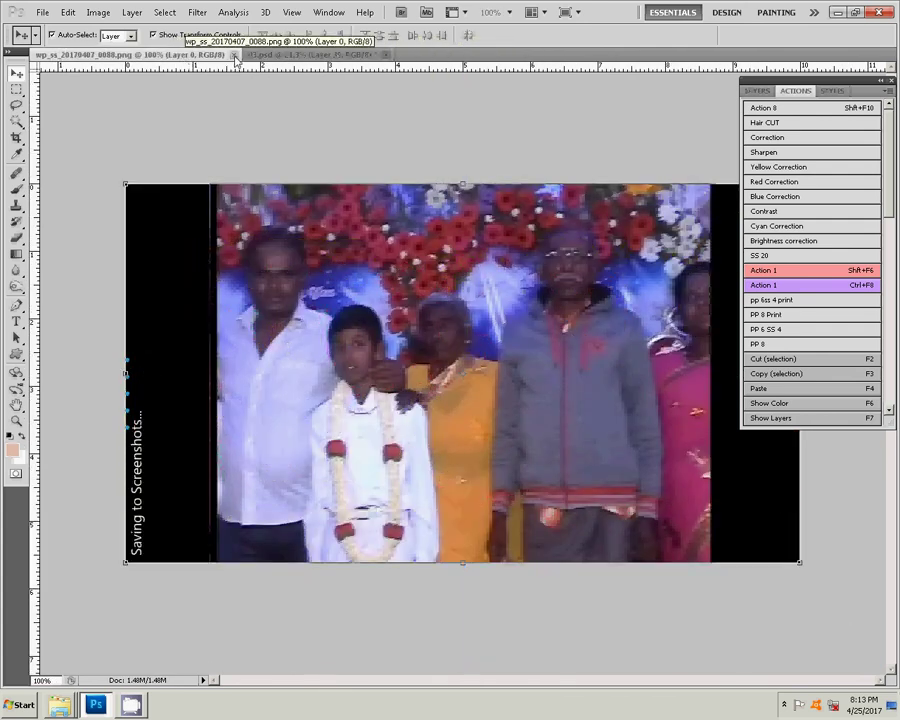
pyautogui.click(235, 57)
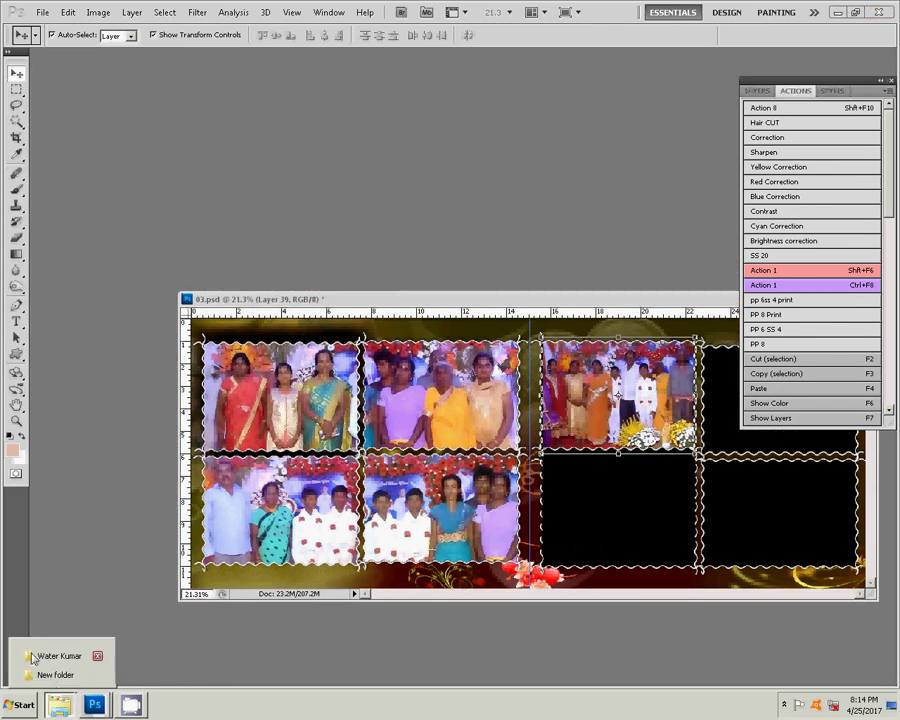
# Delete the seven used photos, then drag photos wp_ss_20170408_0002 to 0006 into Photoshop.
pyautogui.moveTo(59, 705)
pyautogui.click(56, 650)
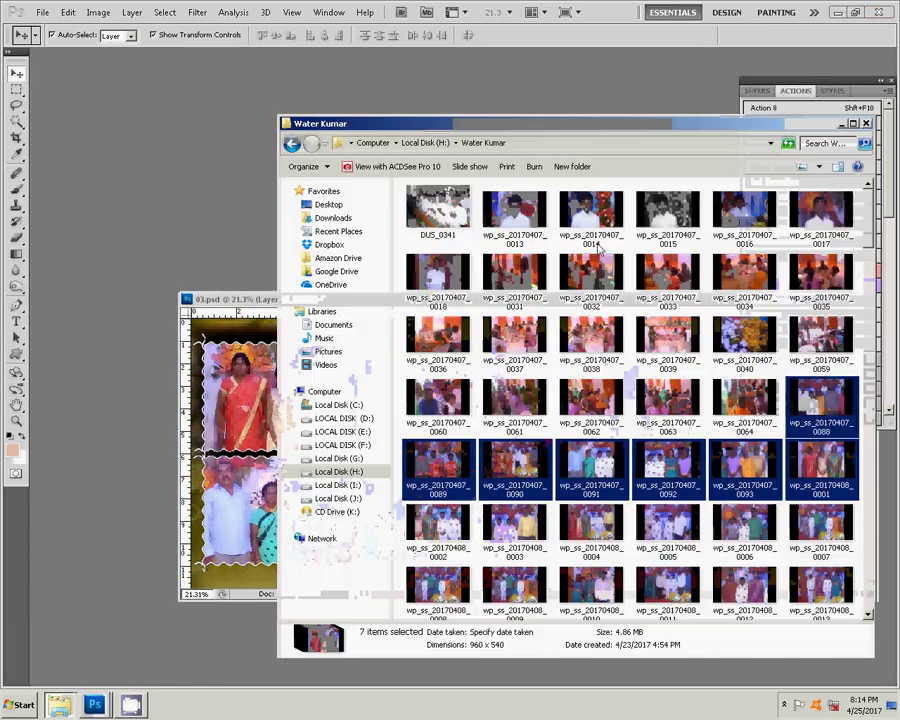
pyautogui.press('Delete')
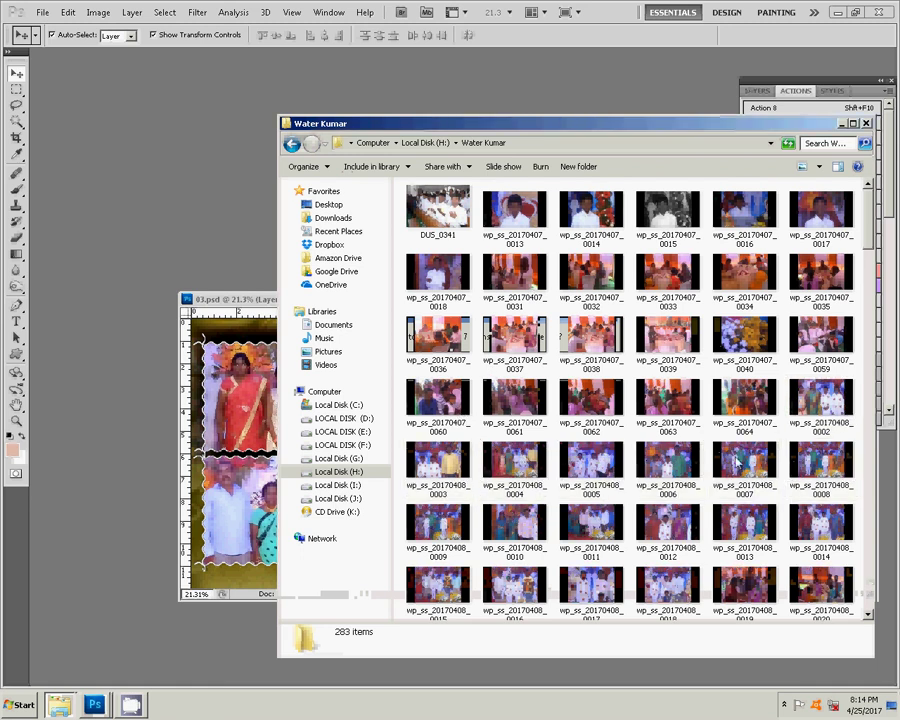
pyautogui.click(807, 430)
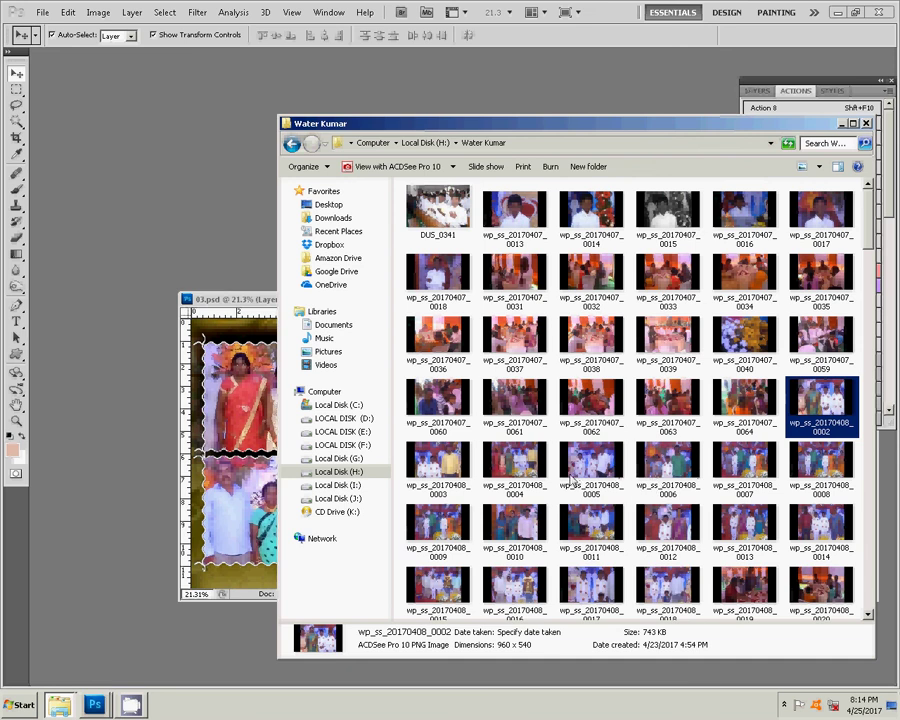
pyautogui.keyDown('ctrl'); pyautogui.click(433, 472); pyautogui.keyUp('ctrl')
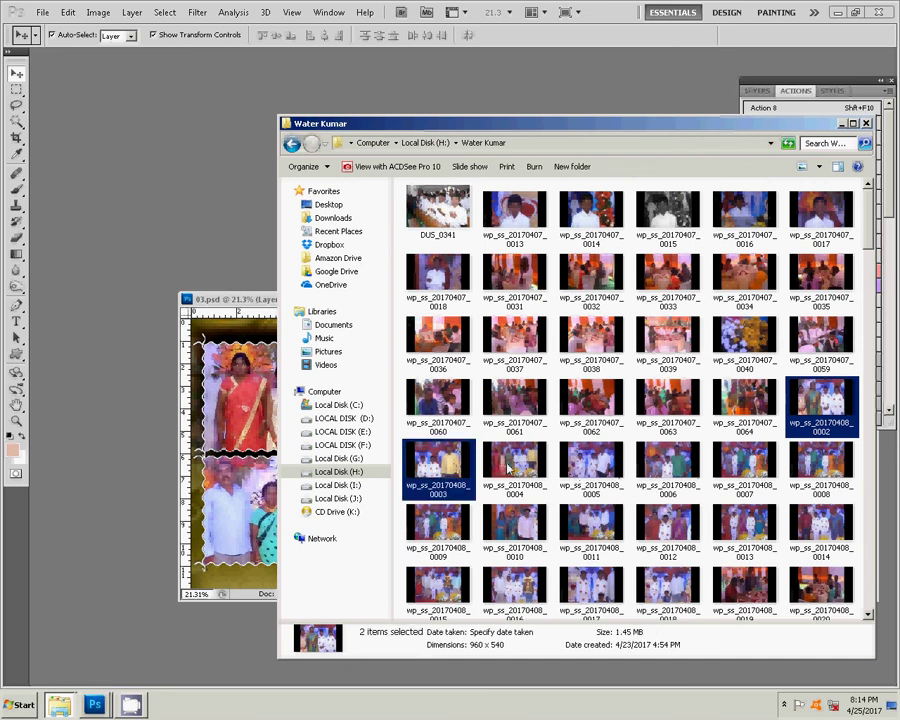
pyautogui.keyDown('ctrl'); pyautogui.click(520, 465); pyautogui.keyUp('ctrl')
pyautogui.keyDown('ctrl'); pyautogui.click(590, 465); pyautogui.keyUp('ctrl')
pyautogui.keyDown('ctrl'); pyautogui.click(670, 468); pyautogui.keyUp('ctrl')
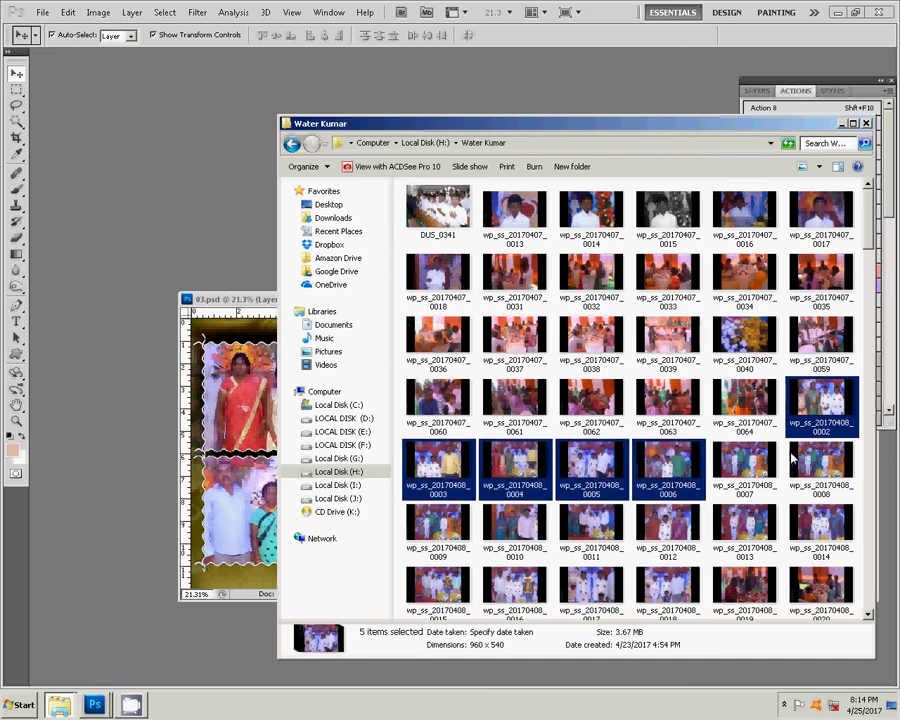
pyautogui.moveTo(824, 410); pyautogui.dragTo(125, 197)
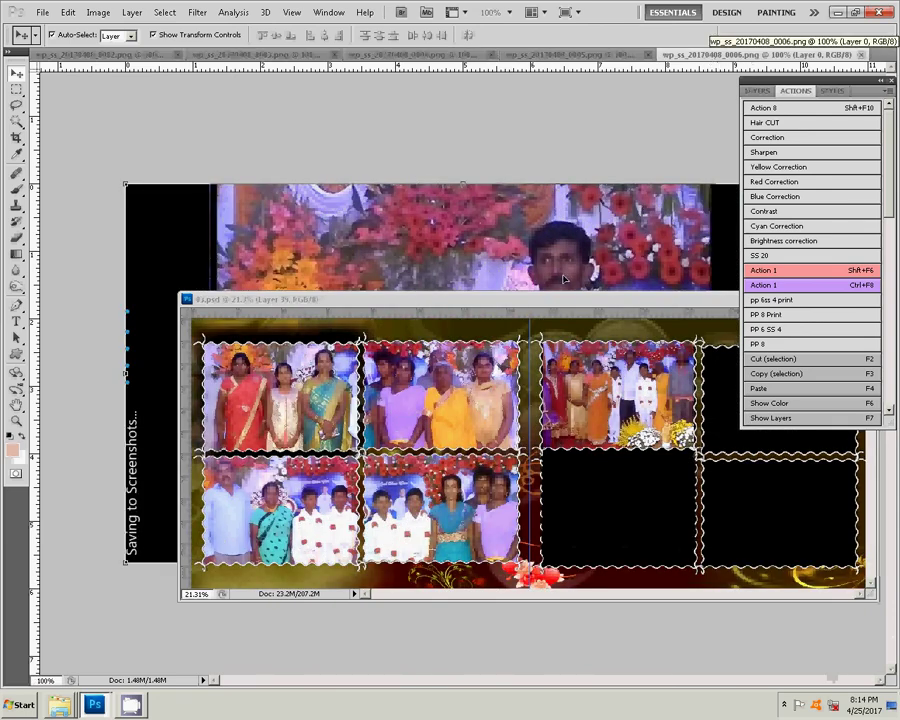
# Move the 03.psd window to the top and open Color Balance on the photo below.
pyautogui.moveTo(562, 301)
pyautogui.mouseDown()
pyautogui.moveTo(513, 121)
pyautogui.moveTo(507, 54)
pyautogui.moveTo(693, 55)
pyautogui.mouseUp()
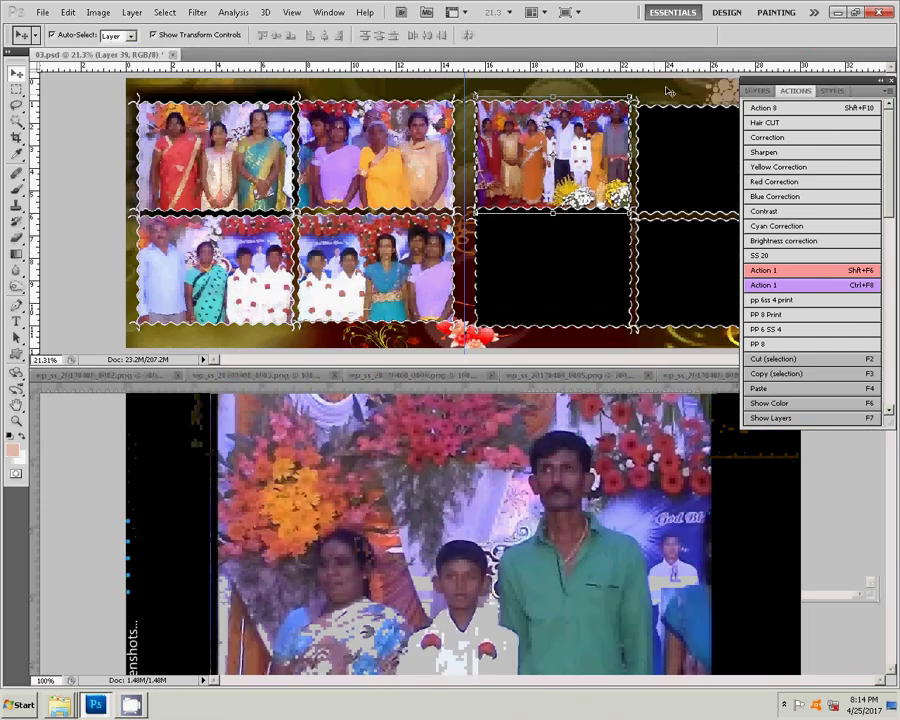
pyautogui.click(578, 398)
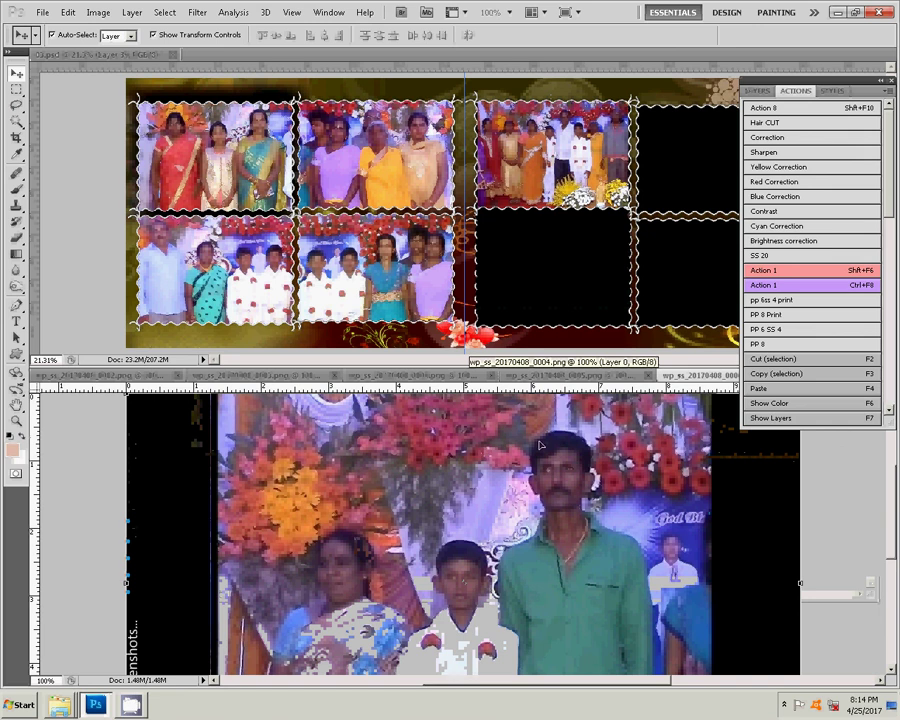
pyautogui.hotkey('ctrl', 'b')
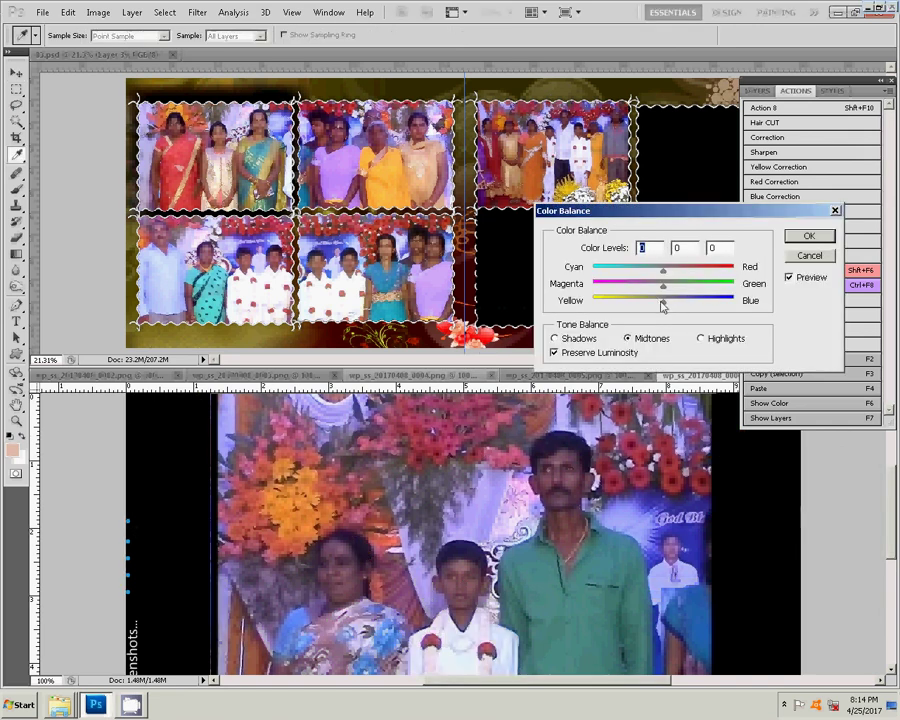
# Push the green-shirt photo's midtones further toward yellow and run the saved correction action.
pyautogui.moveTo(645, 305); pyautogui.dragTo(637, 305)
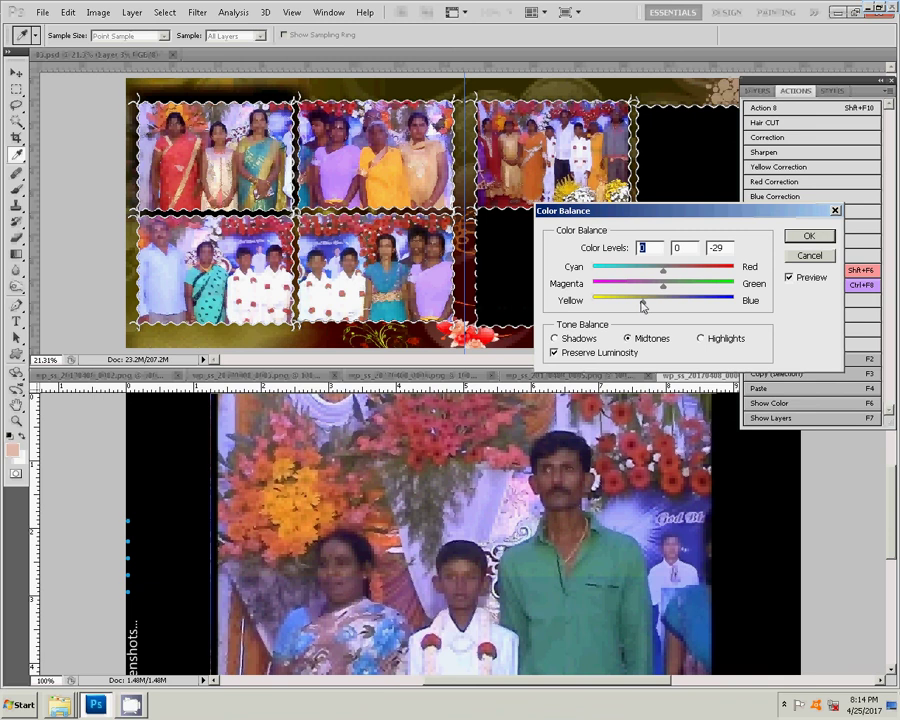
pyautogui.click(809, 236)
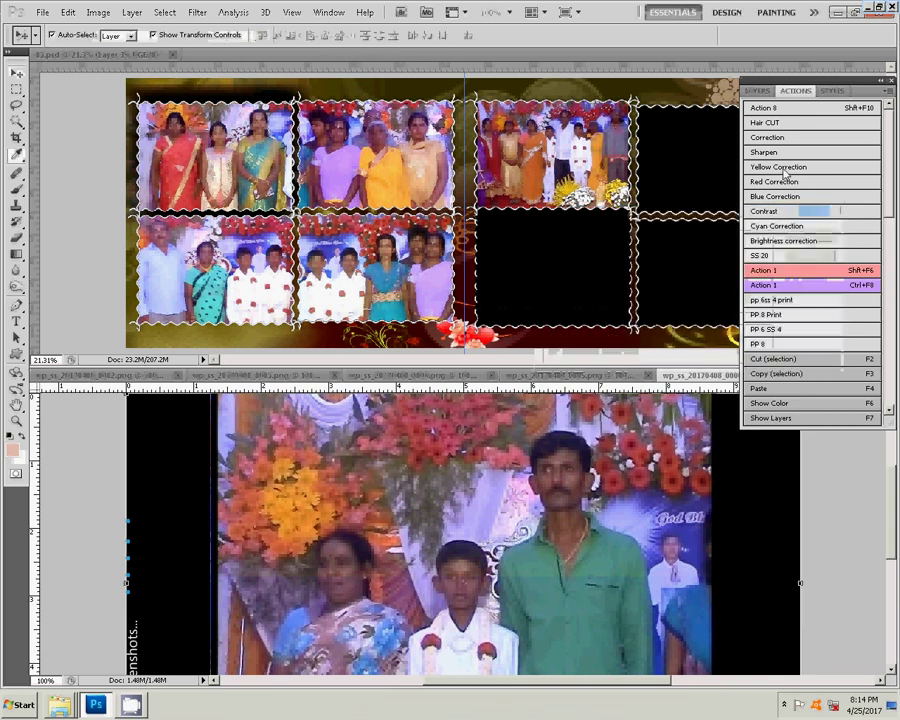
pyautogui.click(784, 168)
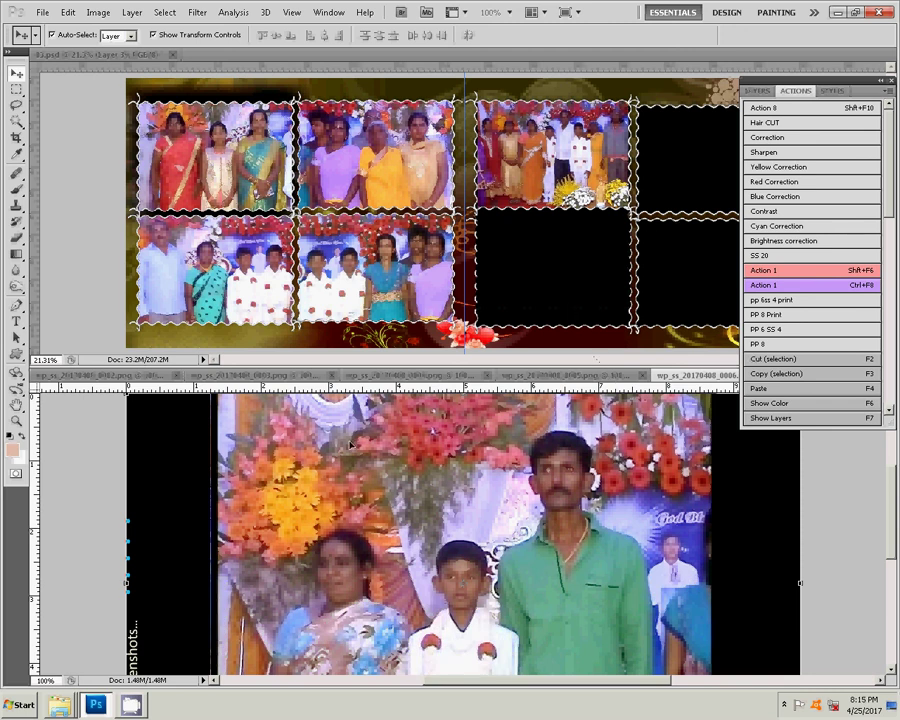
pyautogui.scroll(-2, 345, 449)
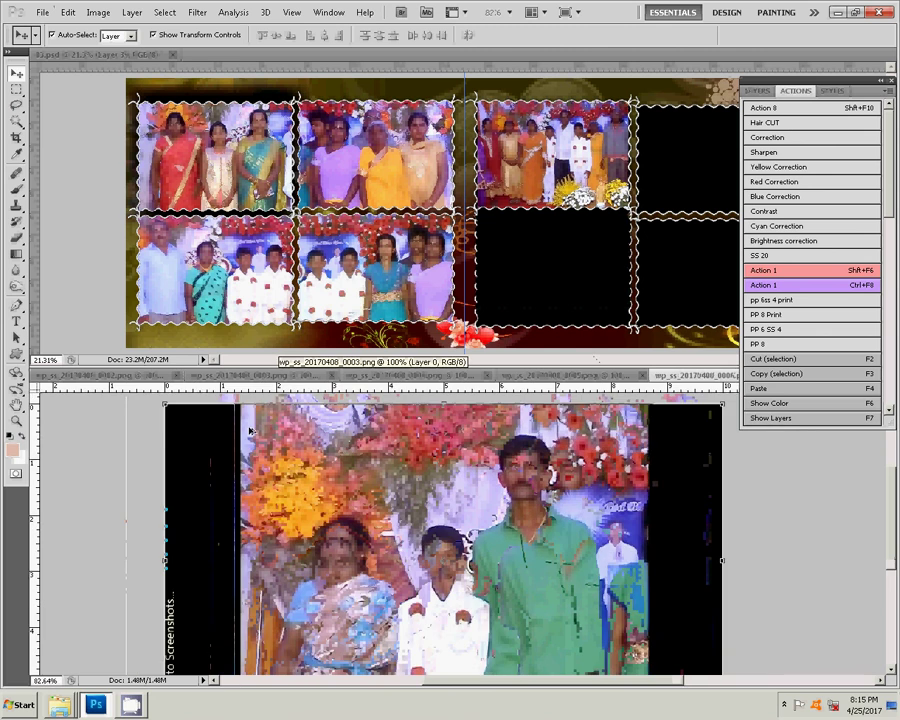
pyautogui.scroll(-2, 484, 478)
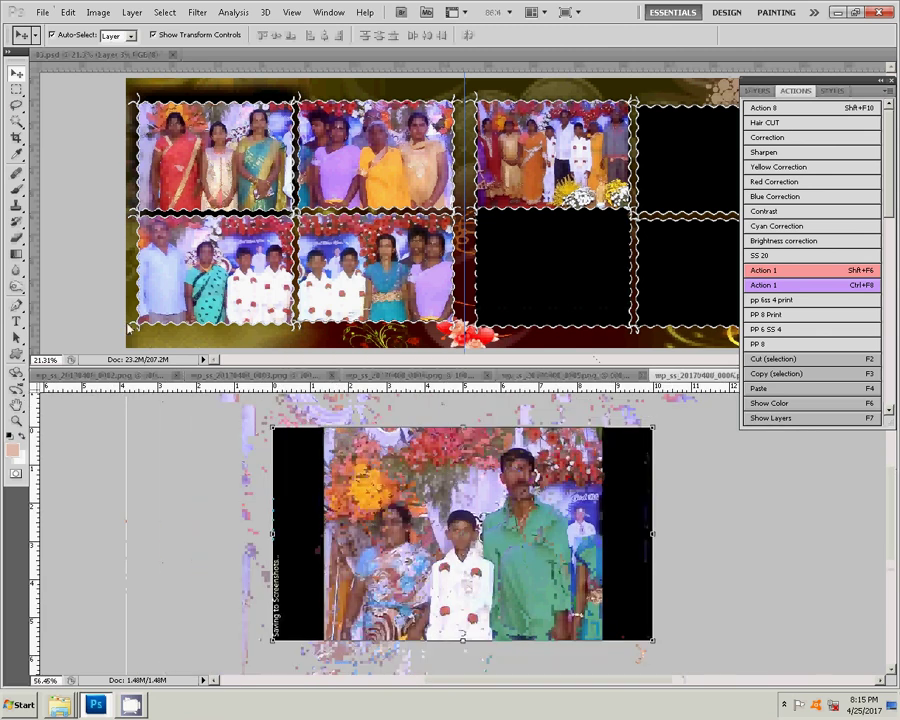
pyautogui.press('m')
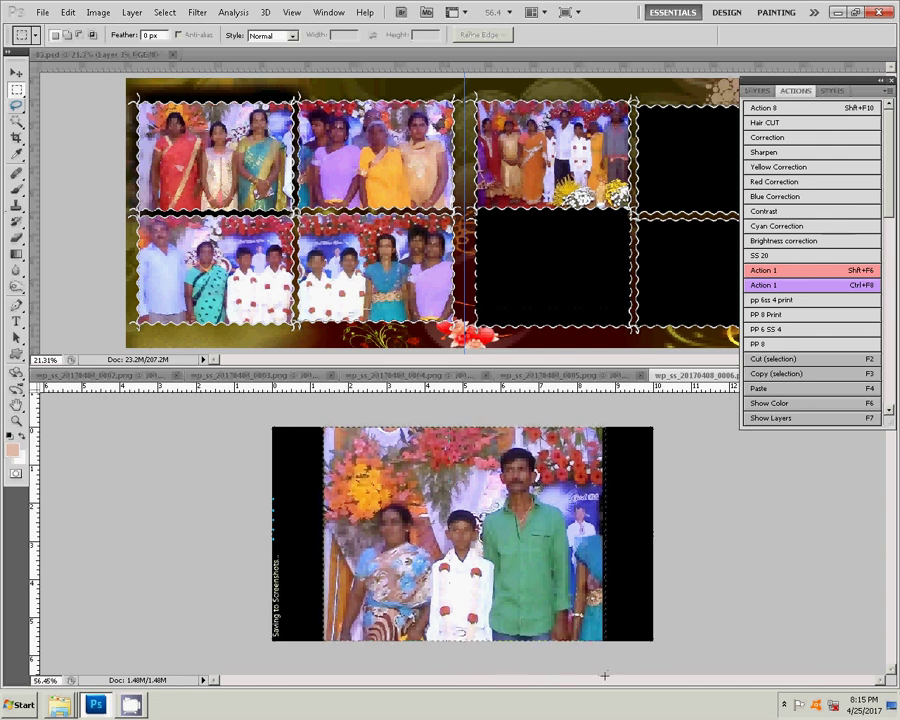
# Drag a rectangular selection around the picture area between the black side bars.
pyautogui.moveTo(588, 671); pyautogui.dragTo(604, 675)
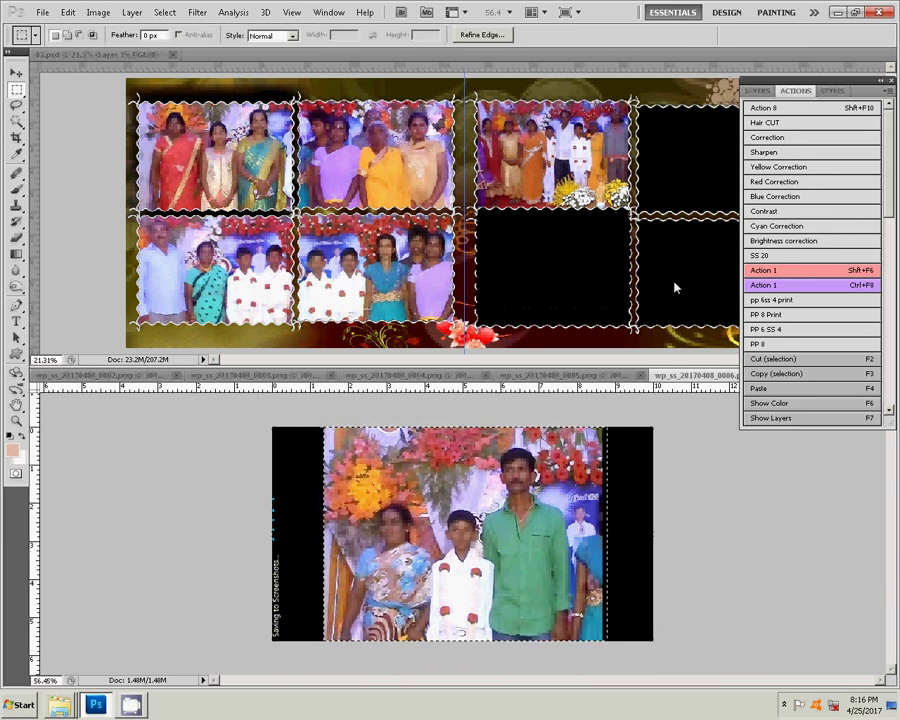
# Cut the selected picture area and close photo wp_ss_20170408_0006 without saving.
pyautogui.press('F2')
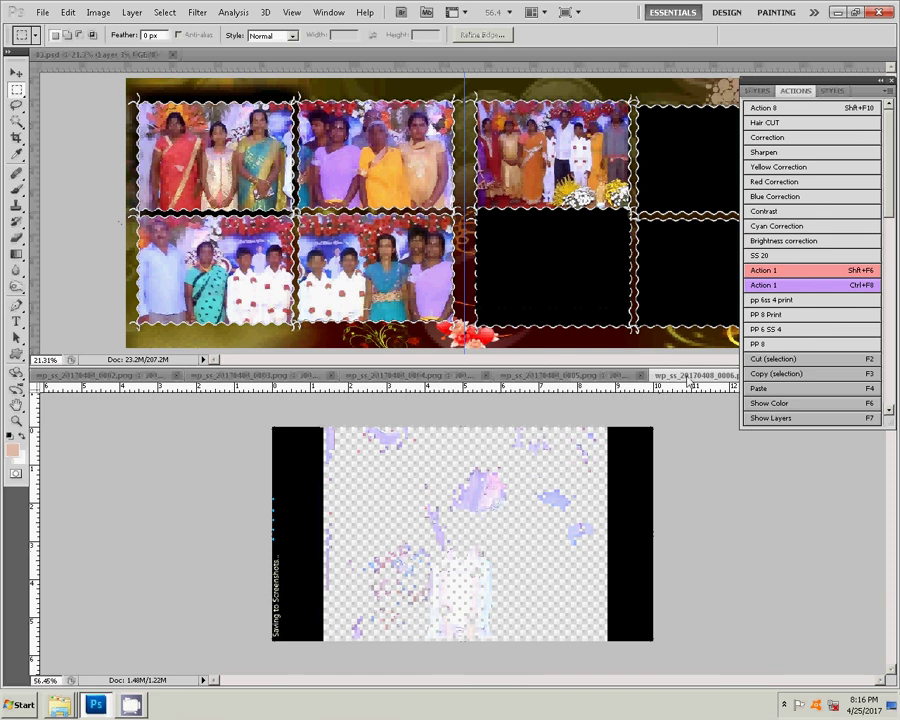
pyautogui.moveTo(656, 391)
pyautogui.mouseDown()
pyautogui.moveTo(265, 411)
pyautogui.moveTo(680, 422)
pyautogui.mouseUp()
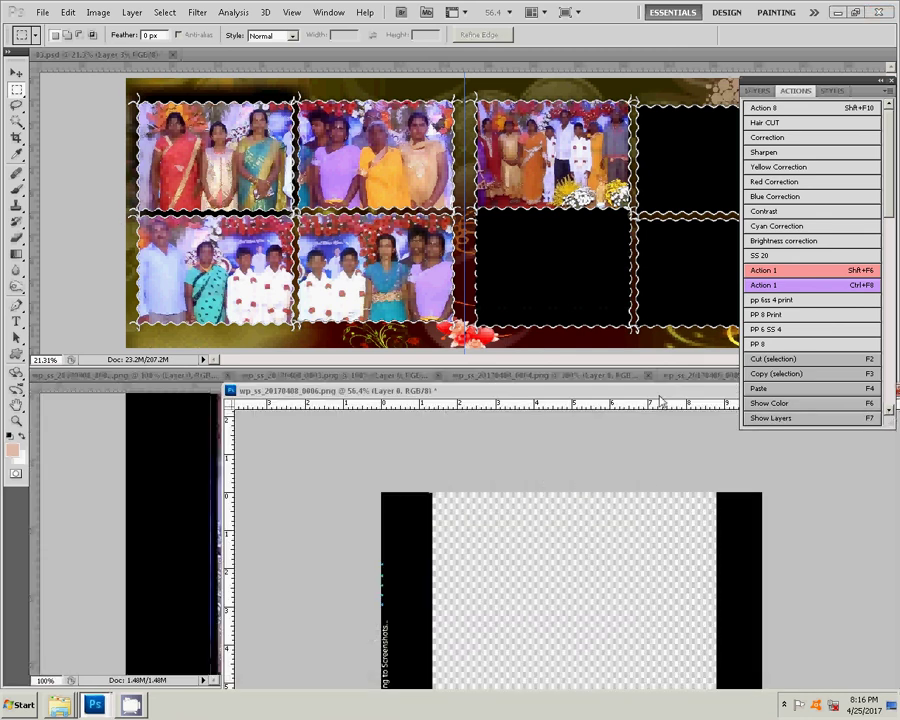
pyautogui.hotkey('ctrl', 'w')
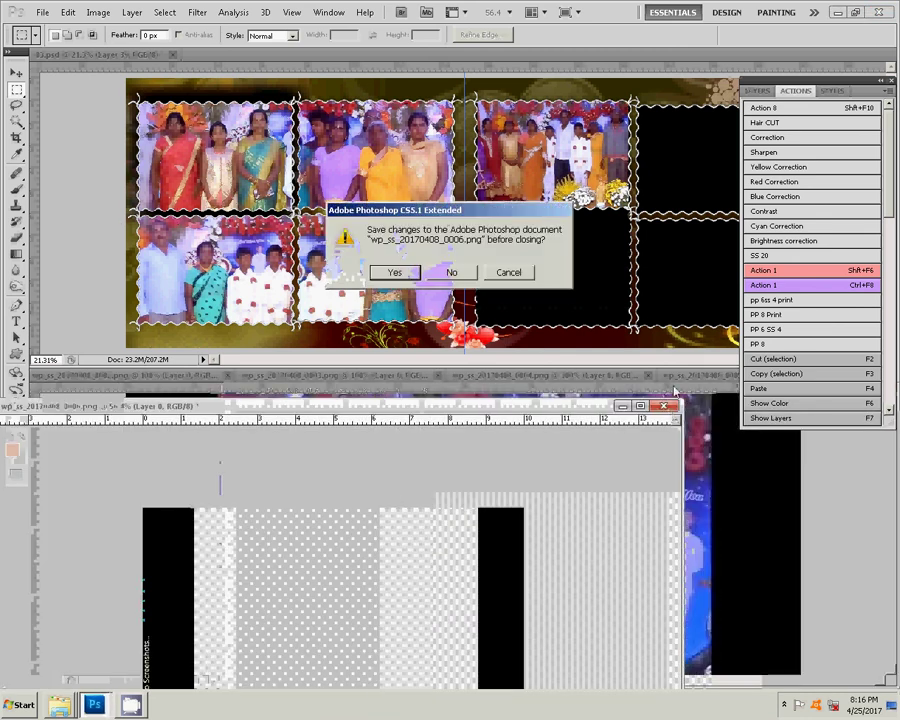
pyautogui.click(451, 276)
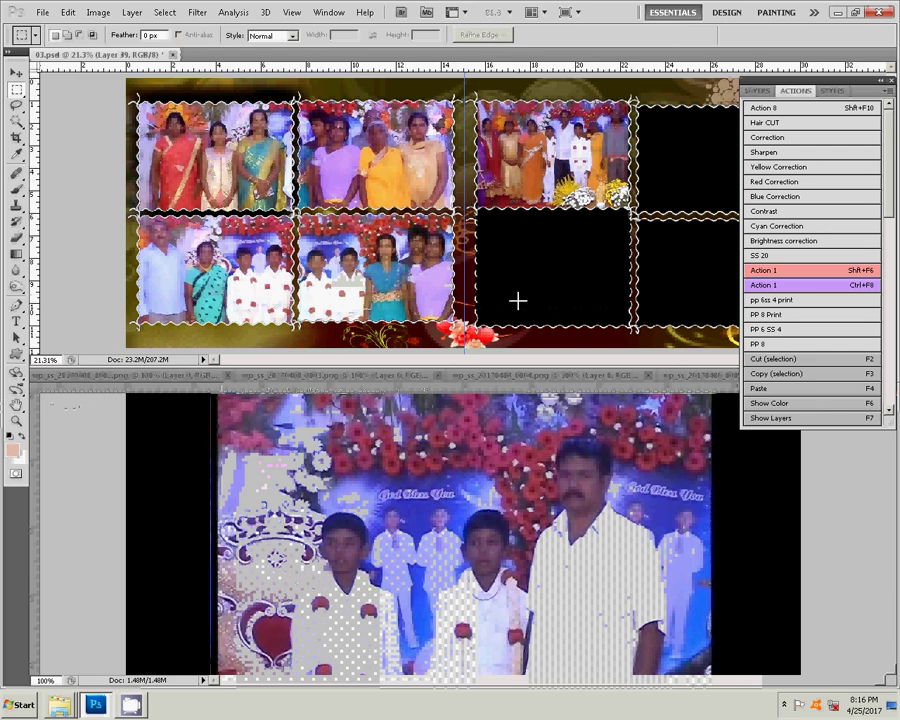
# Commit a free transform on the black rectangle layer, then pick the rectangle in the empty frame.
pyautogui.press('v')
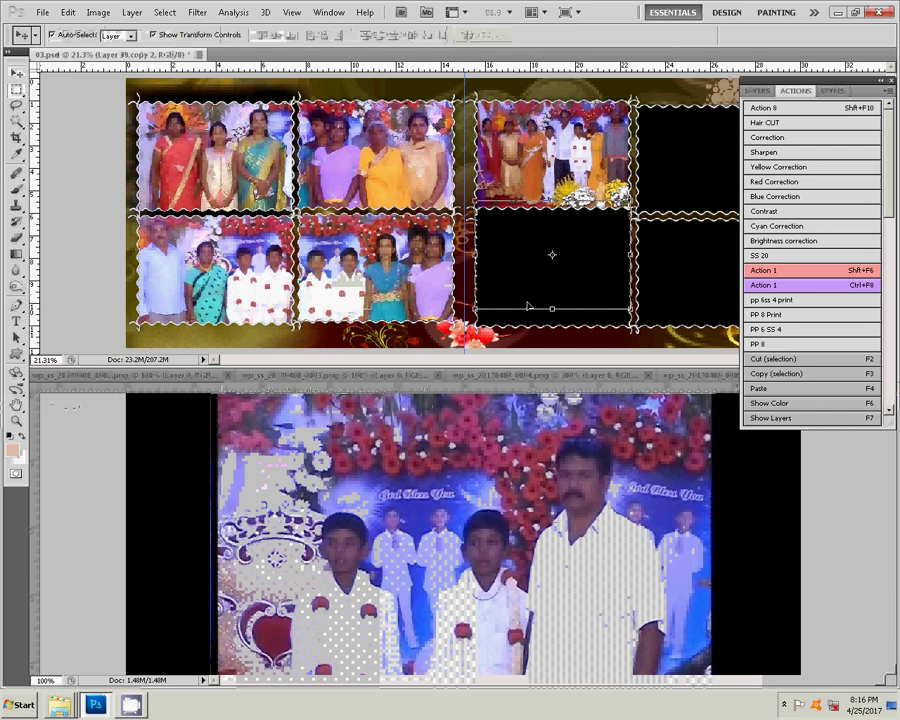
pyautogui.hotkey('ctrl', 't')
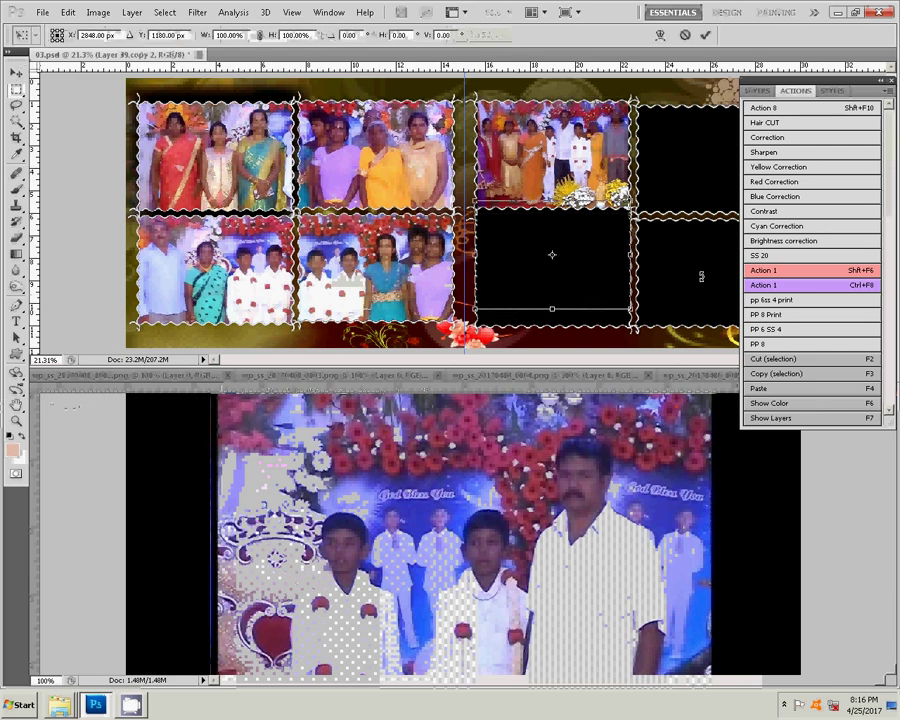
pyautogui.press('Return')
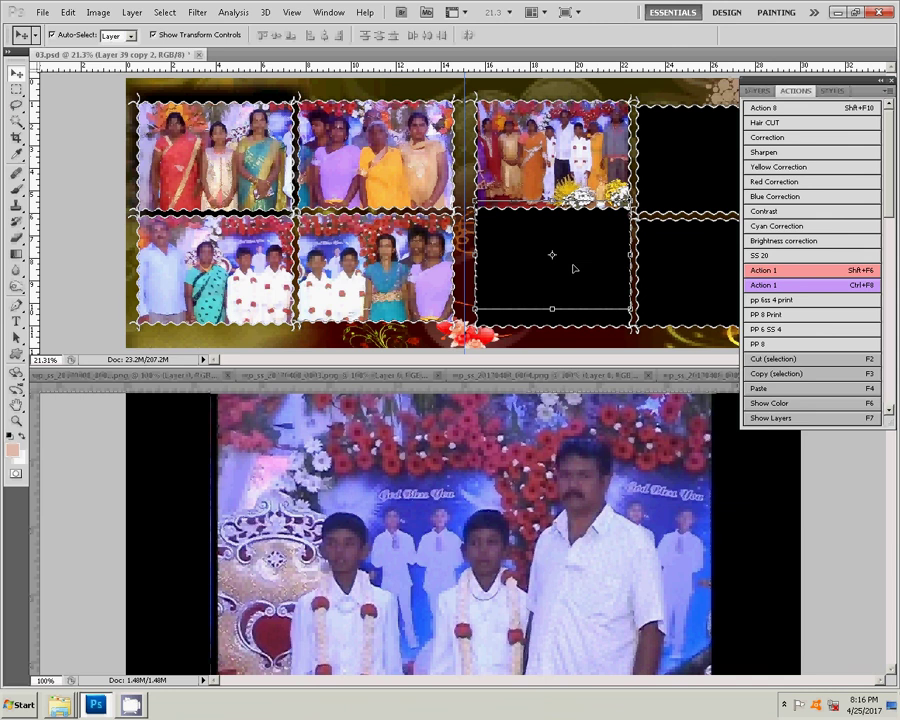
pyautogui.press('Delete')
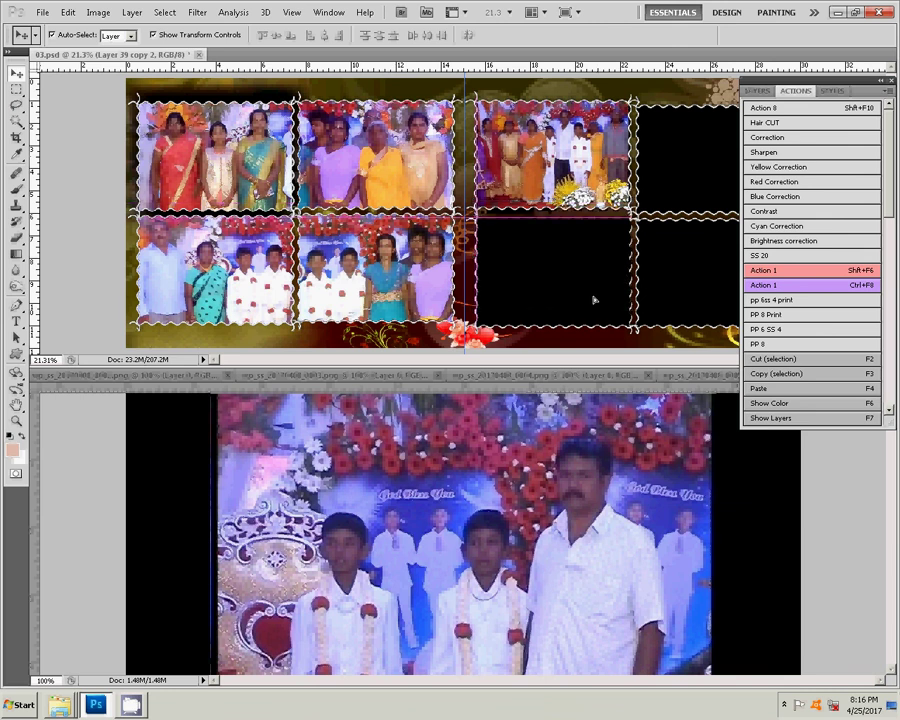
pyautogui.click(594, 300)
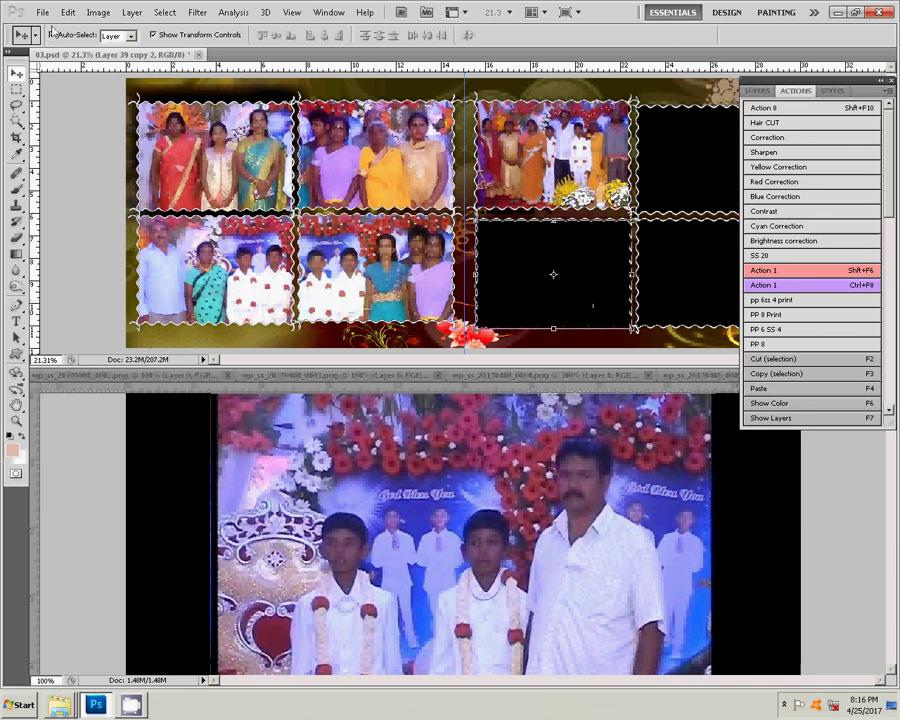
# Paste the copied photo into the third bottom-row frame, scaled to about 145%.
pyautogui.click(16, 120)
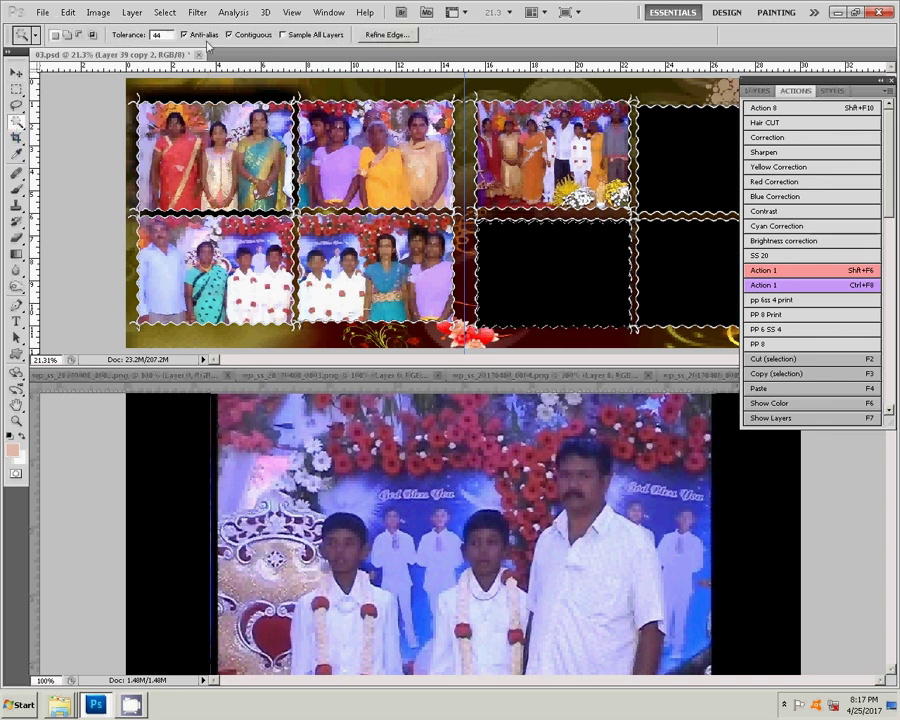
pyautogui.click(67, 12)
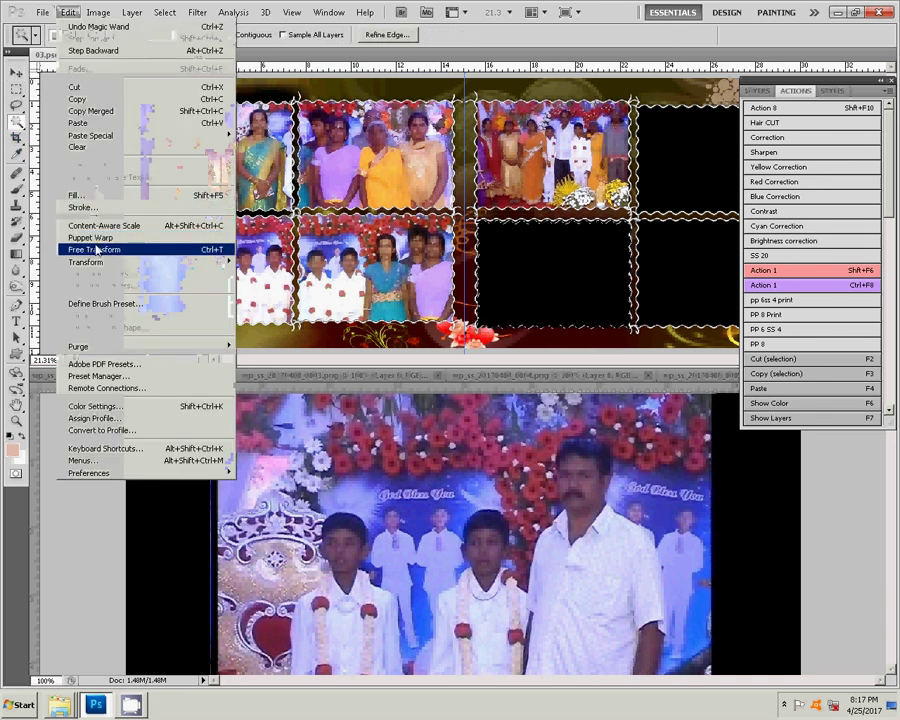
pyautogui.moveTo(92, 135)
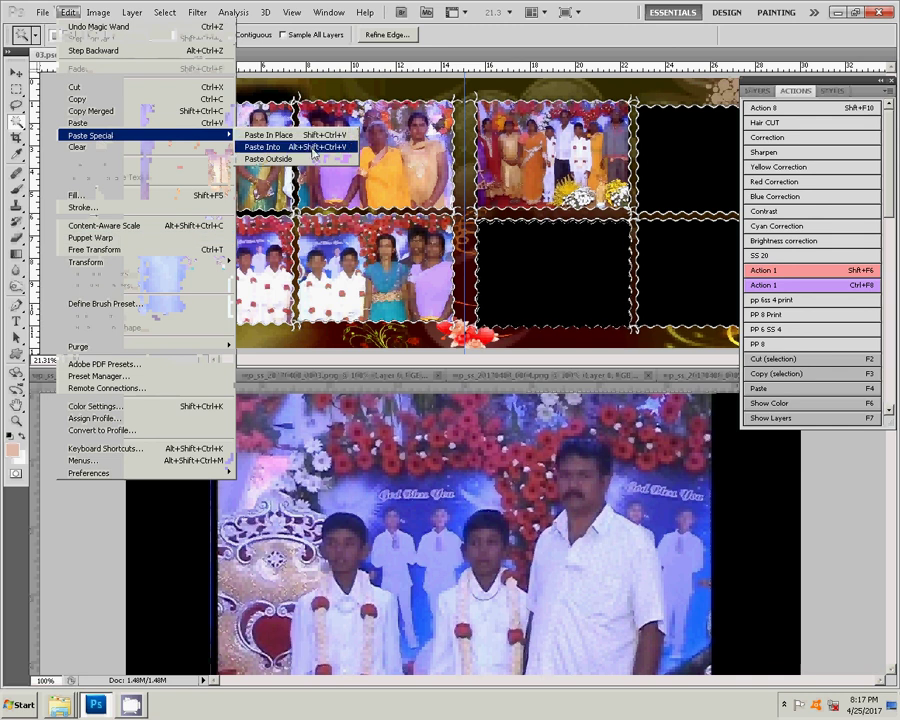
pyautogui.click(311, 147)
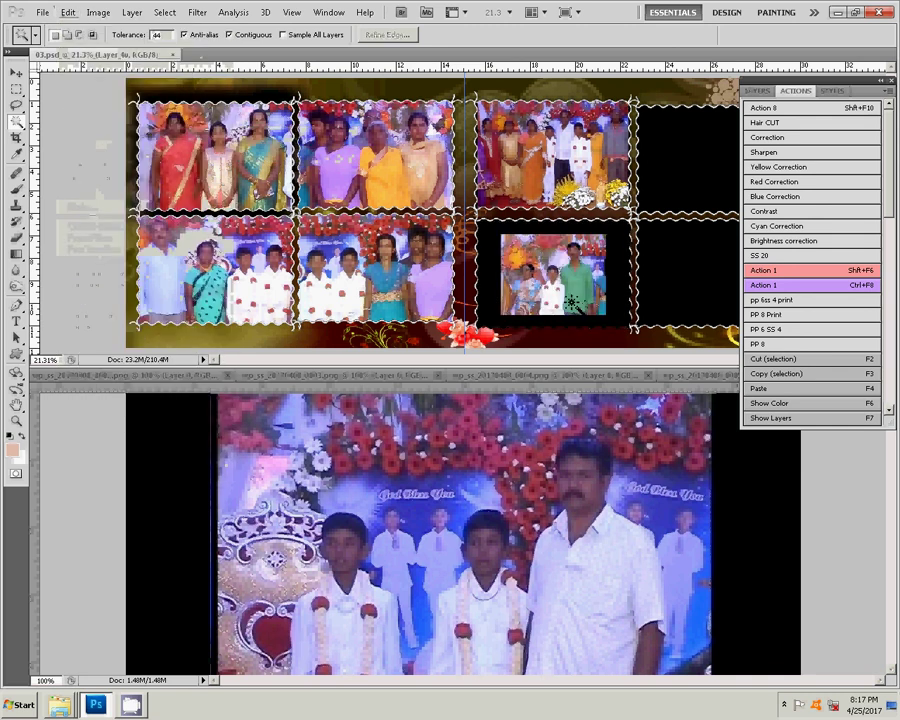
pyautogui.press('v')
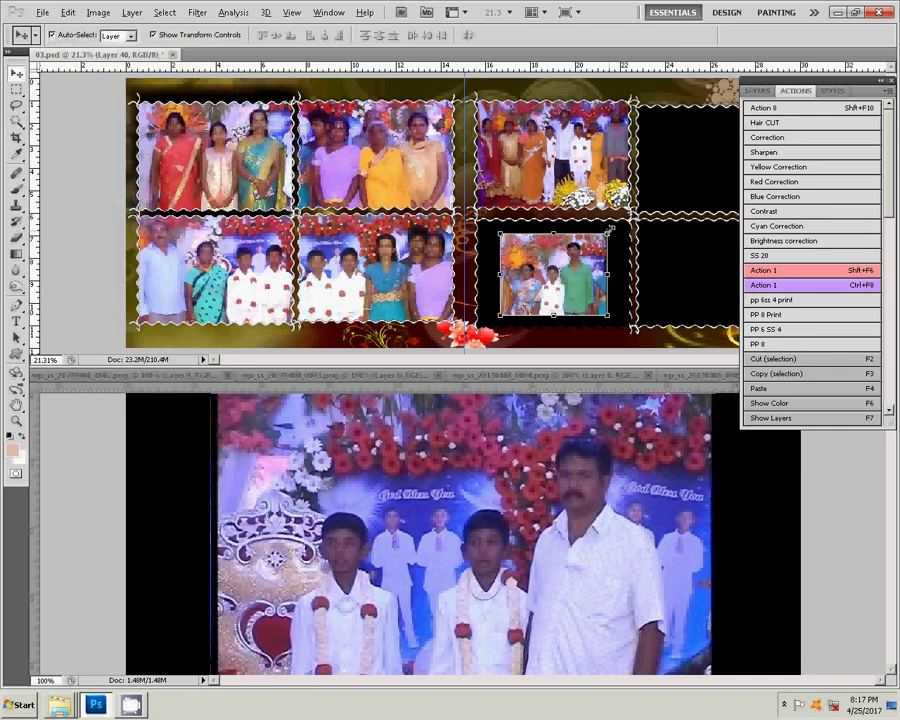
pyautogui.hotkey('ctrl', 't')
pyautogui.moveTo(608, 231); pyautogui.dragTo(636, 212)
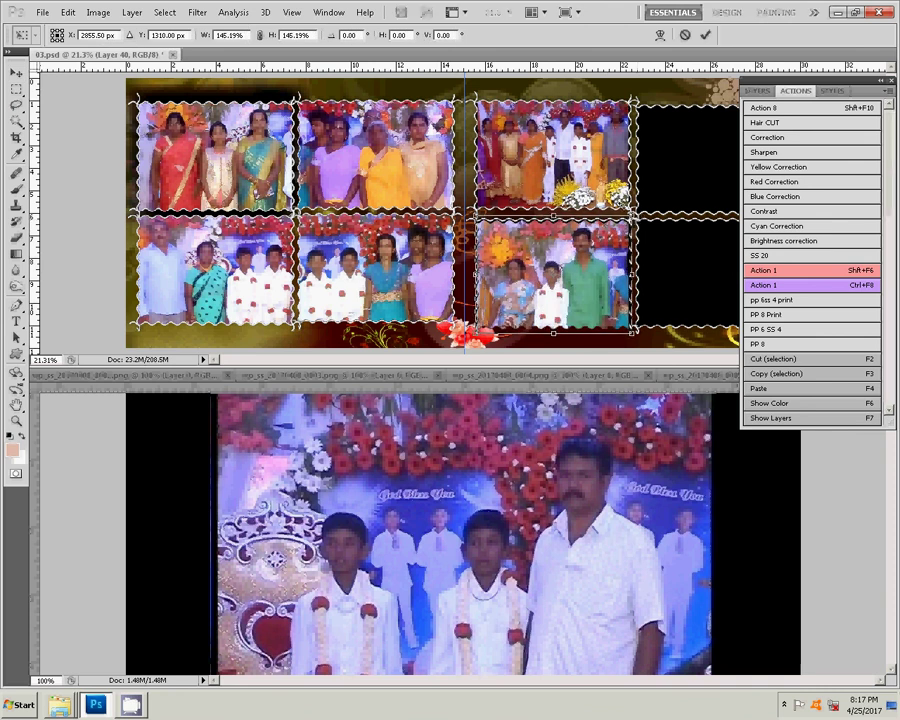
pyautogui.click(706, 34)
# Open Color Balance on the lower photo and drag the Yellow slider to -41.
pyautogui.click(410, 527)
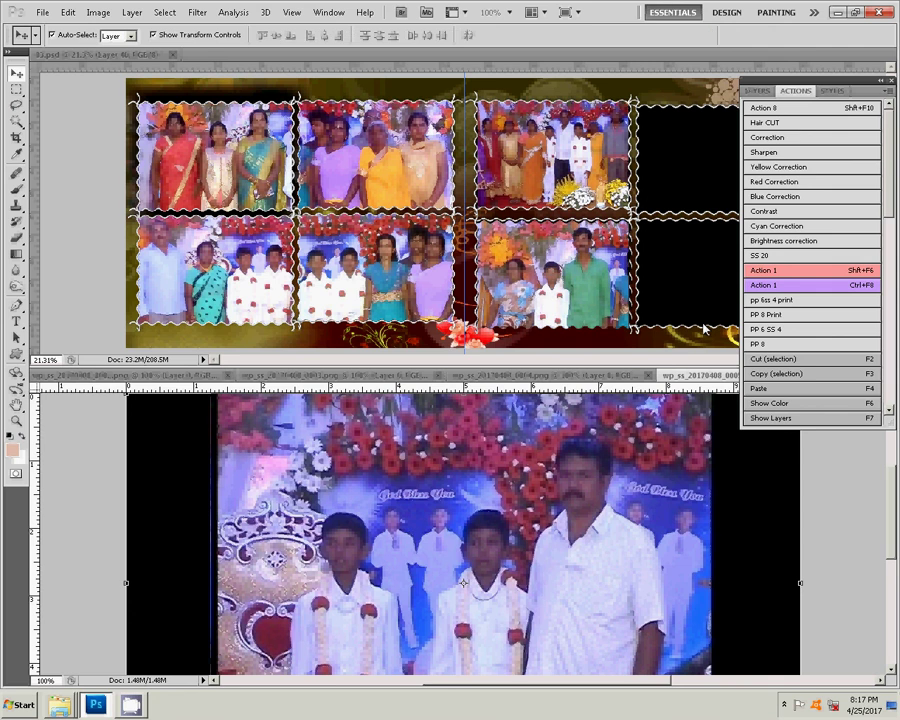
pyautogui.hotkey('ctrl', 'b')
pyautogui.moveTo(662, 300)
pyautogui.mouseDown()
pyautogui.moveTo(614, 300)
pyautogui.moveTo(633, 300)
pyautogui.moveTo(647, 284)
pyautogui.moveTo(624, 300)
pyautogui.mouseUp()
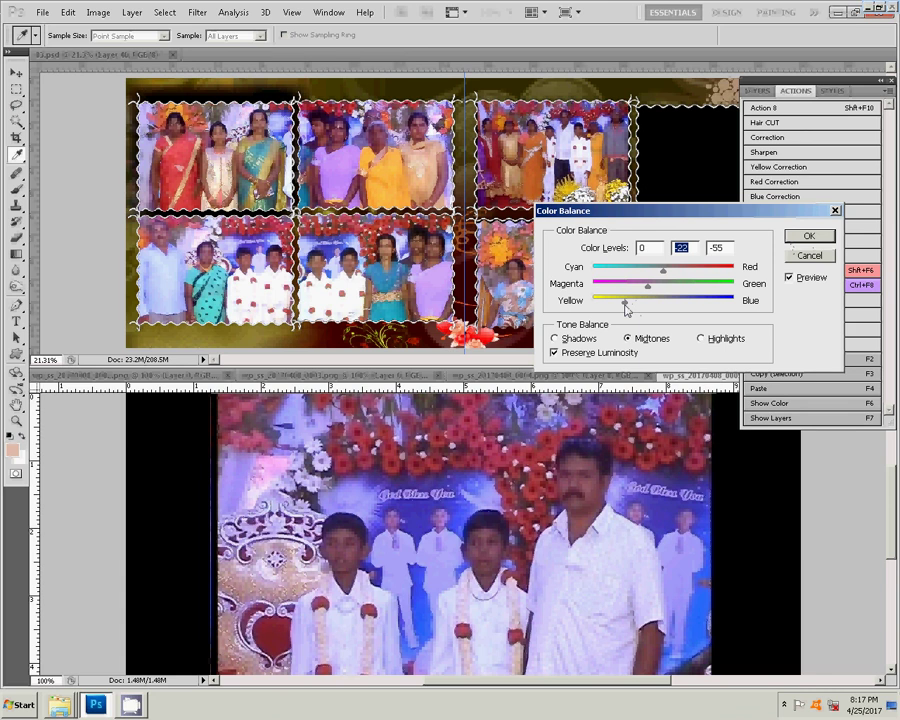
# Apply Color Balance levels 0, -22, -55 and close wp_ss_20170408_0005.png without saving.
pyautogui.click(809, 240)
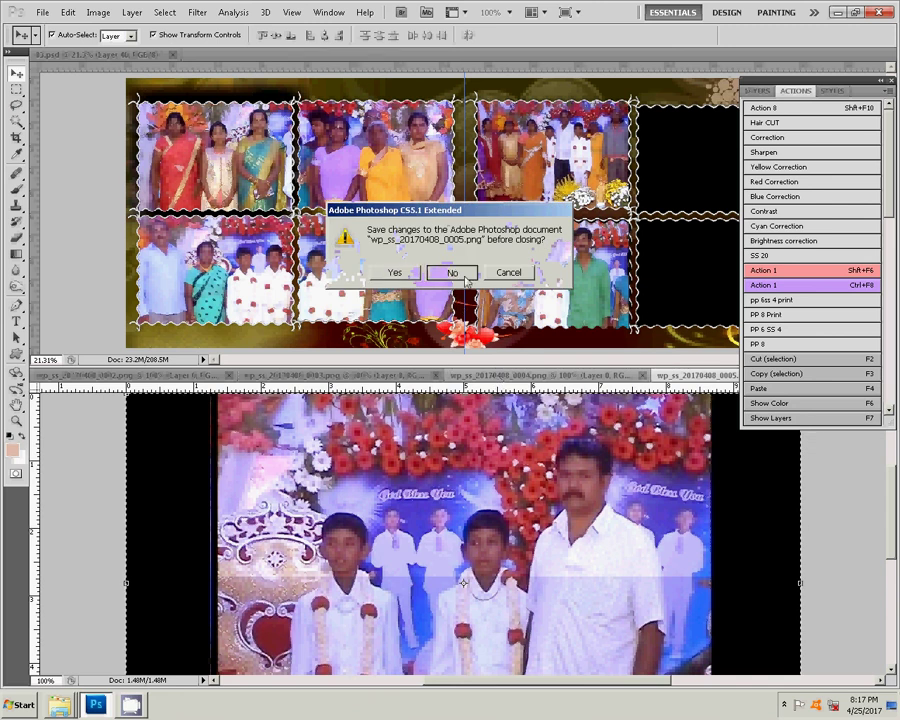
pyautogui.click(464, 277)
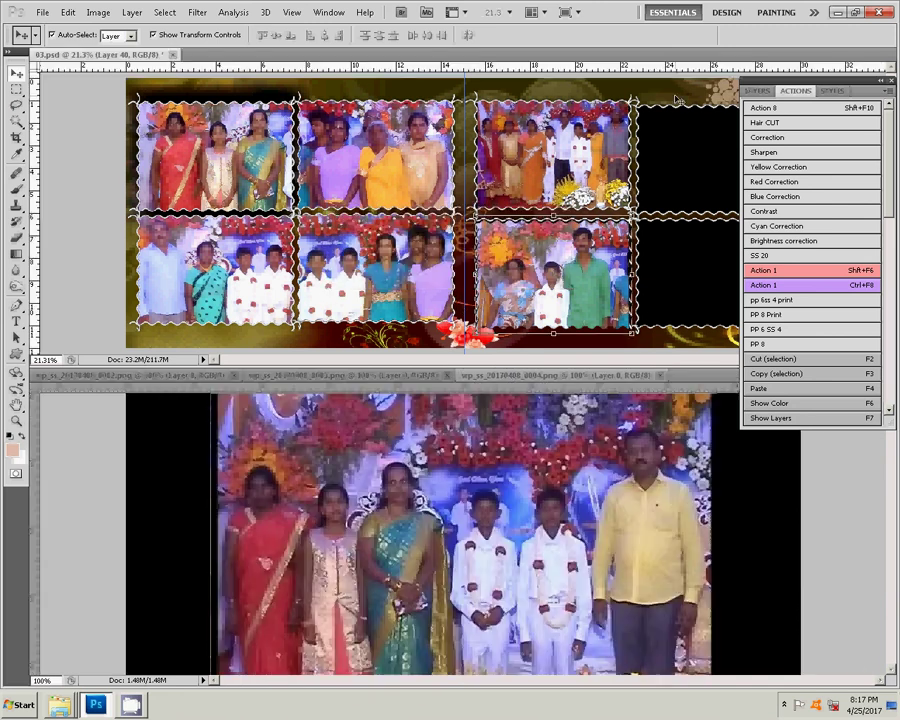
# Paste the copied boys-in-white photo into the empty top-right black frame.
pyautogui.press('w')
pyautogui.click(683, 172)
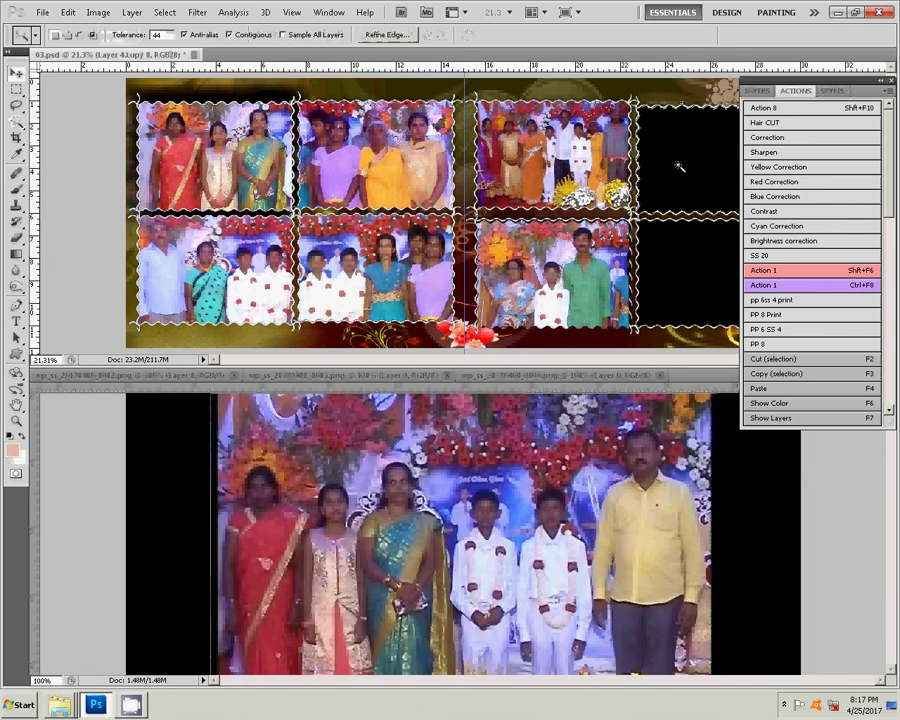
pyautogui.click(69, 13)
pyautogui.moveTo(92, 135)
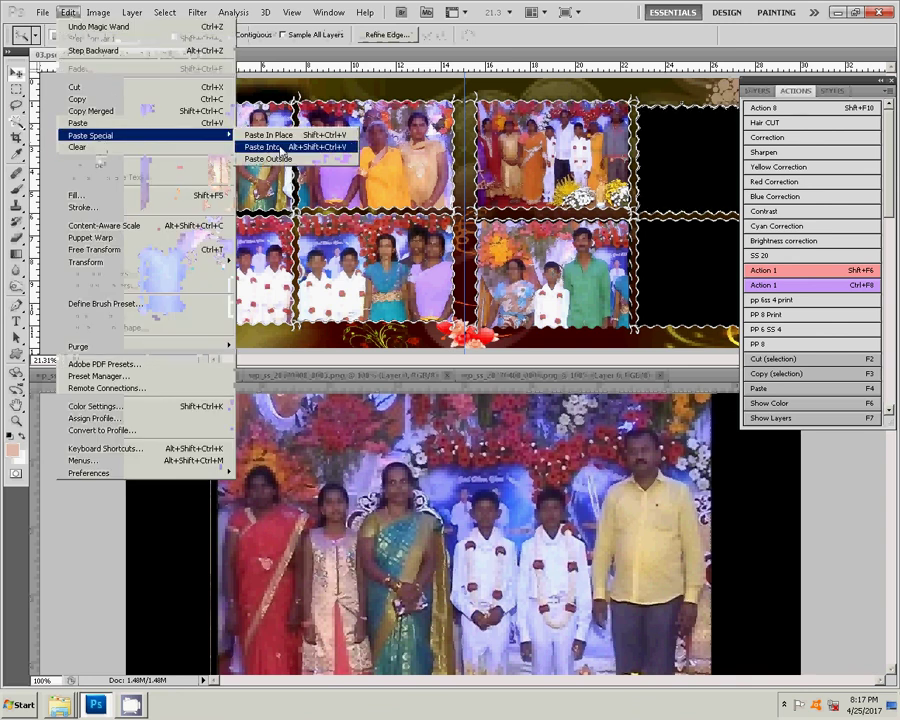
pyautogui.click(281, 147)
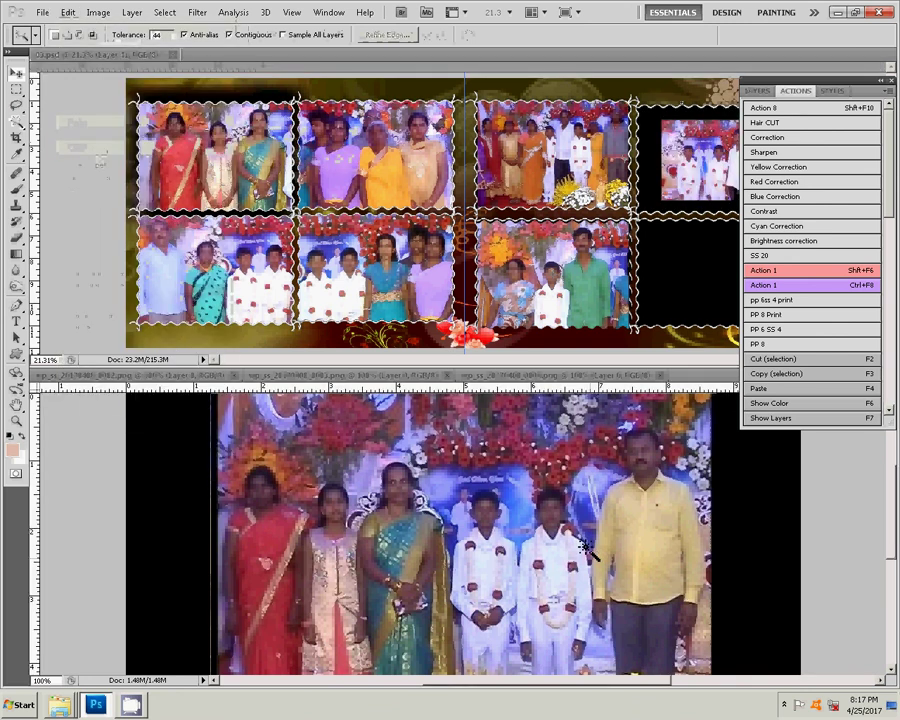
# Shift the placed photo's colour balance toward yellow and run the Sharpen action.
pyautogui.hotkey('ctrl', 'b')
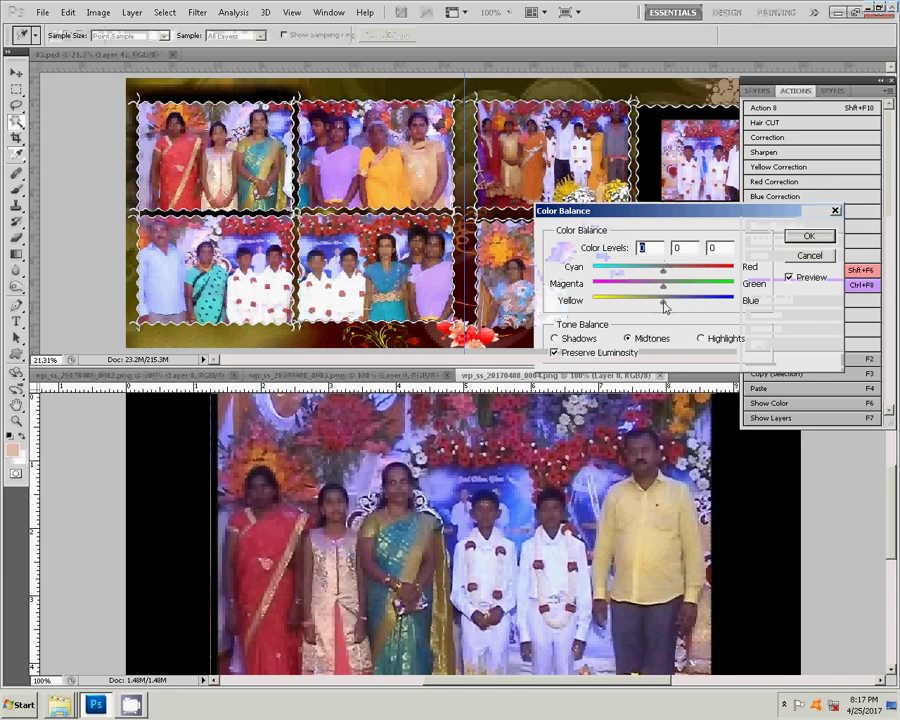
pyautogui.moveTo(663, 302); pyautogui.dragTo(653, 303)
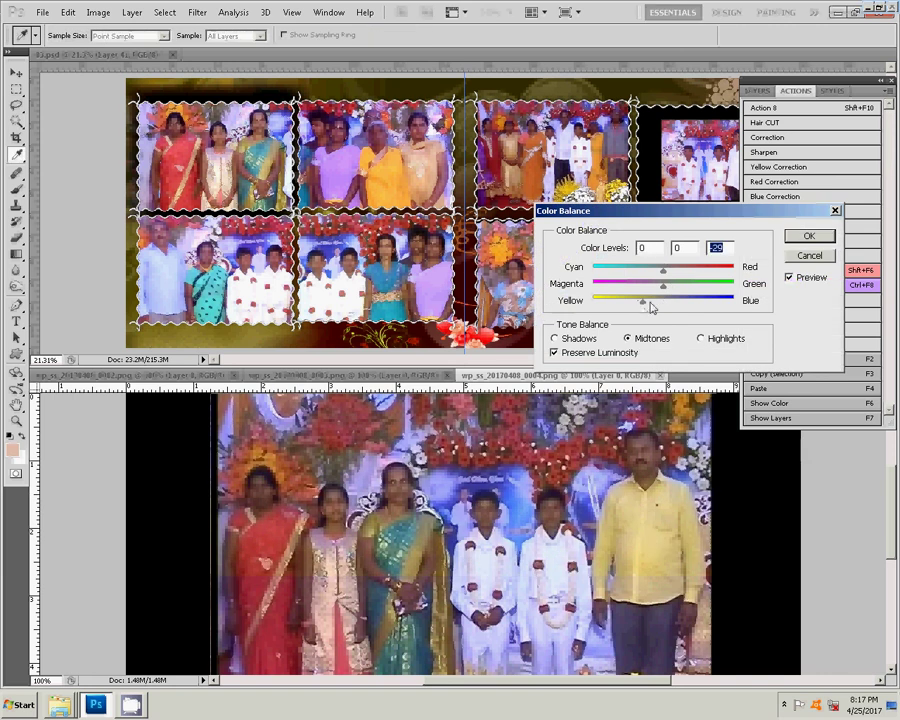
pyautogui.click(805, 236)
pyautogui.click(765, 151)
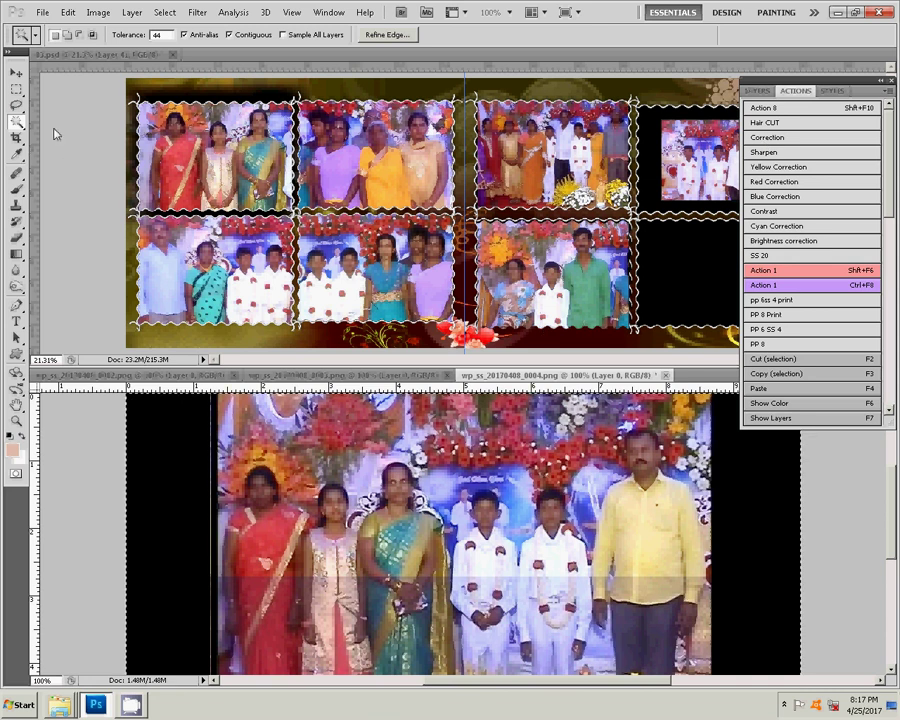
# Cut the family group photo and paste it into the bottom-right wavy frame.
pyautogui.click(67, 12)
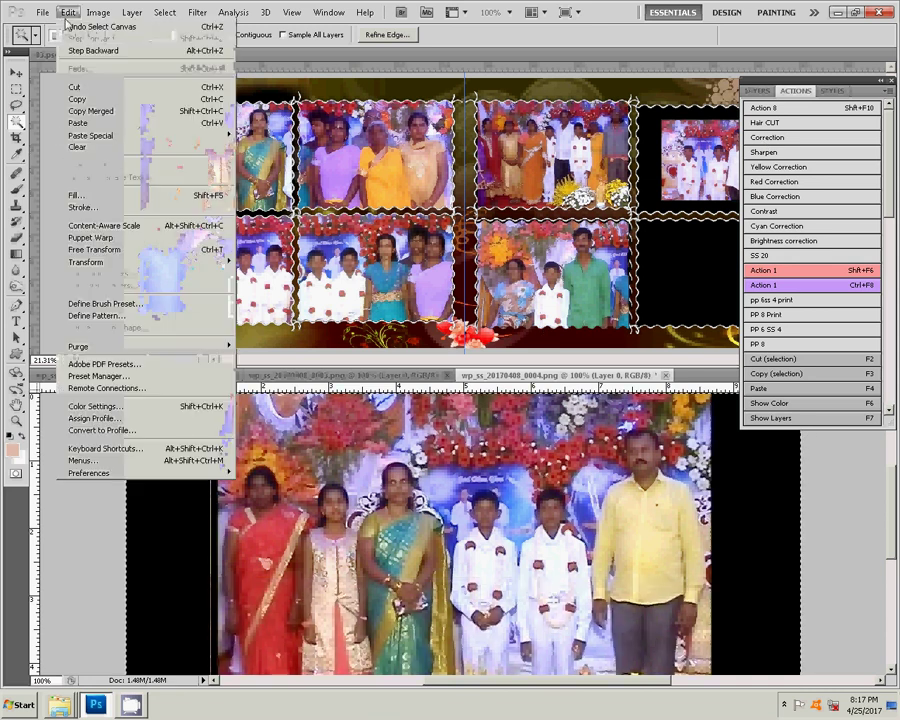
pyautogui.click(74, 87)
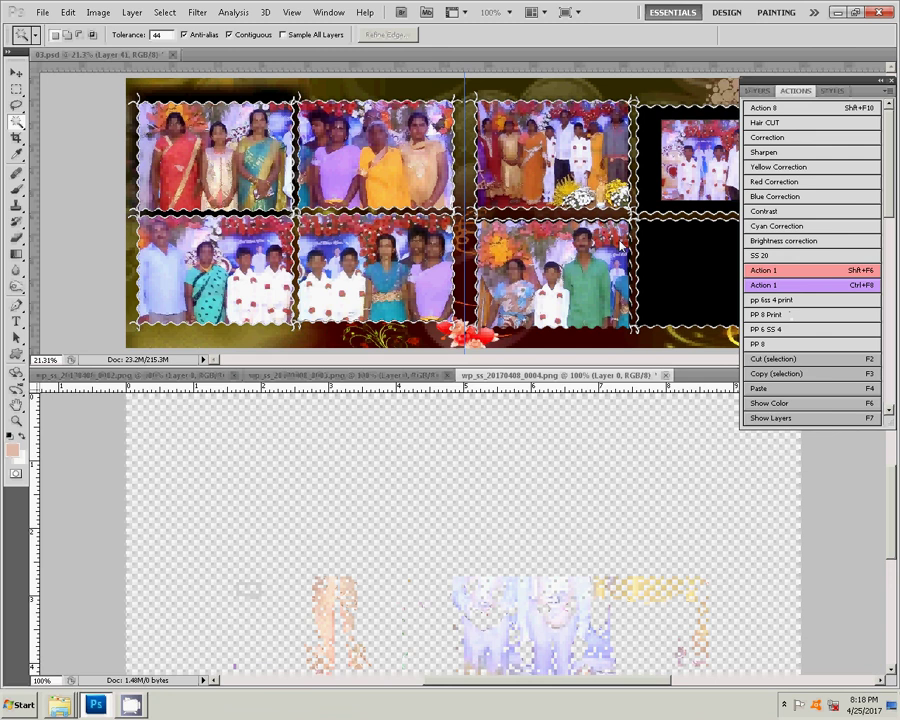
pyautogui.press('v')
pyautogui.click(460, 166)
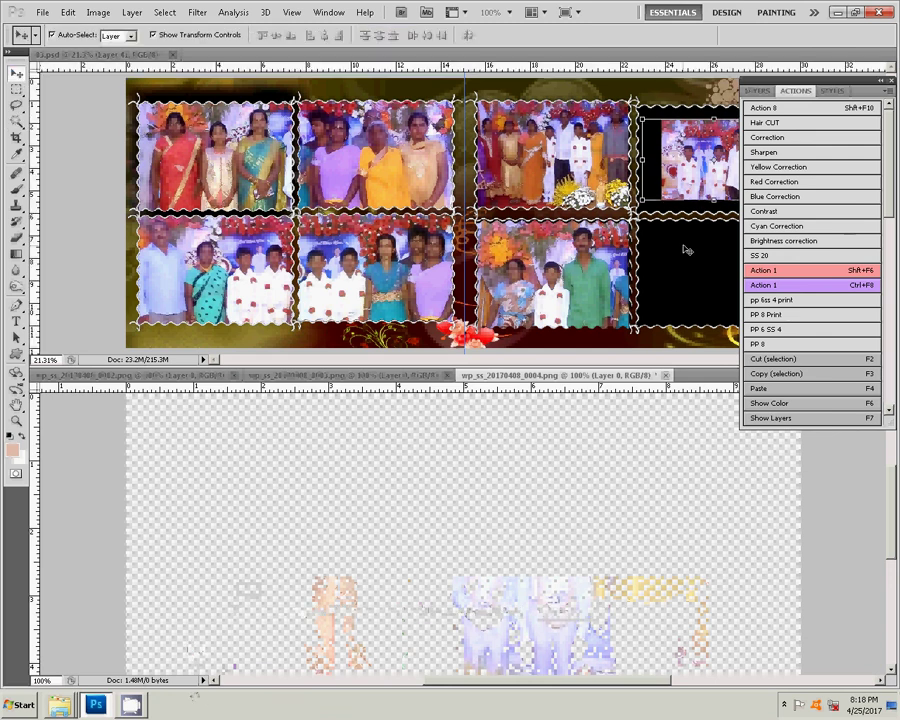
pyautogui.press('w')
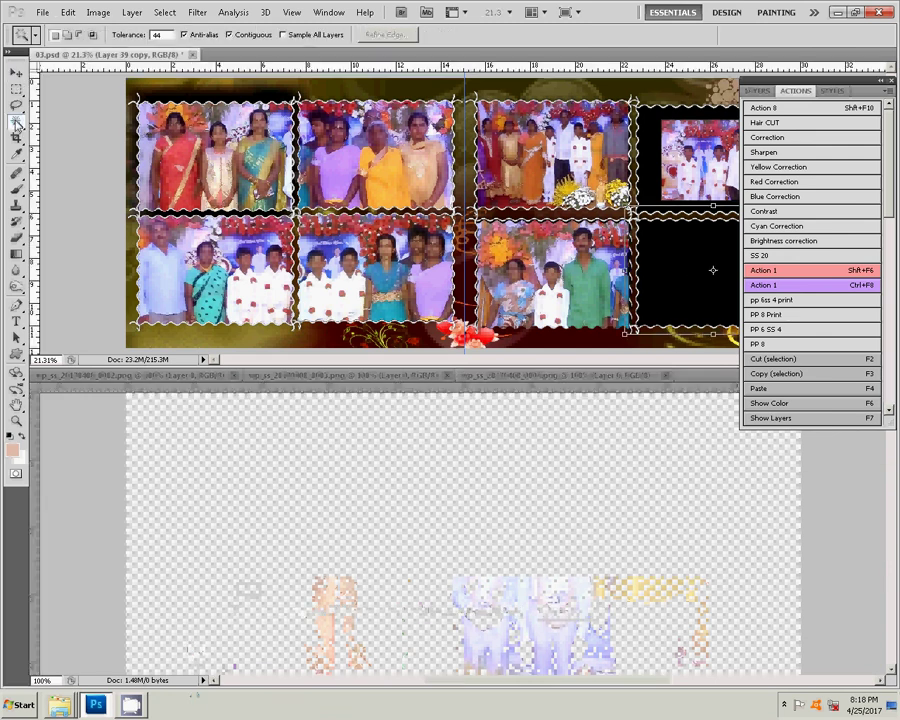
pyautogui.click(67, 12)
pyautogui.moveTo(92, 135)
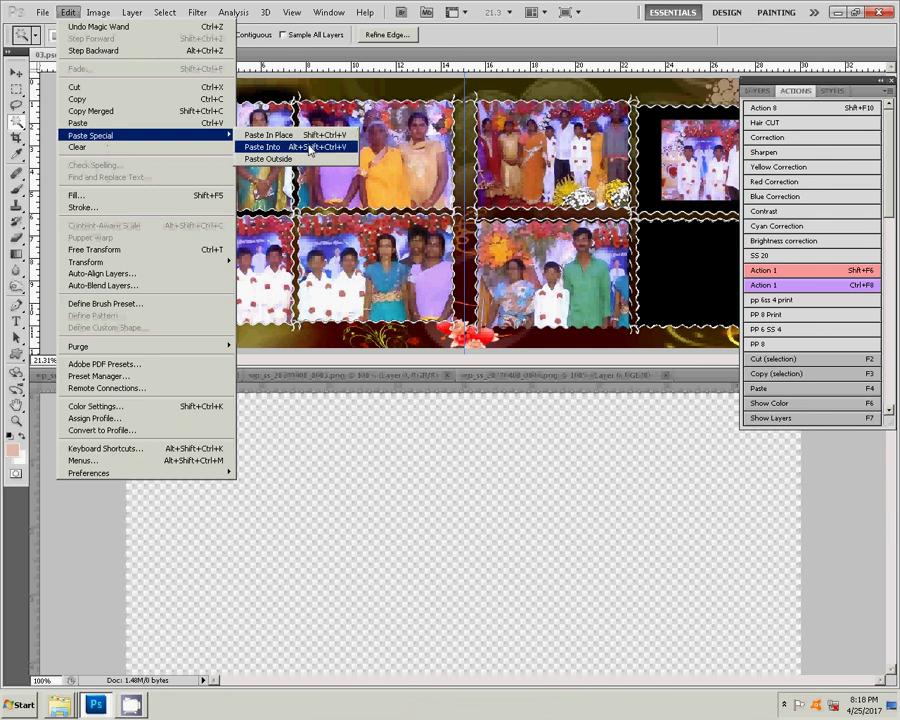
pyautogui.click(309, 147)
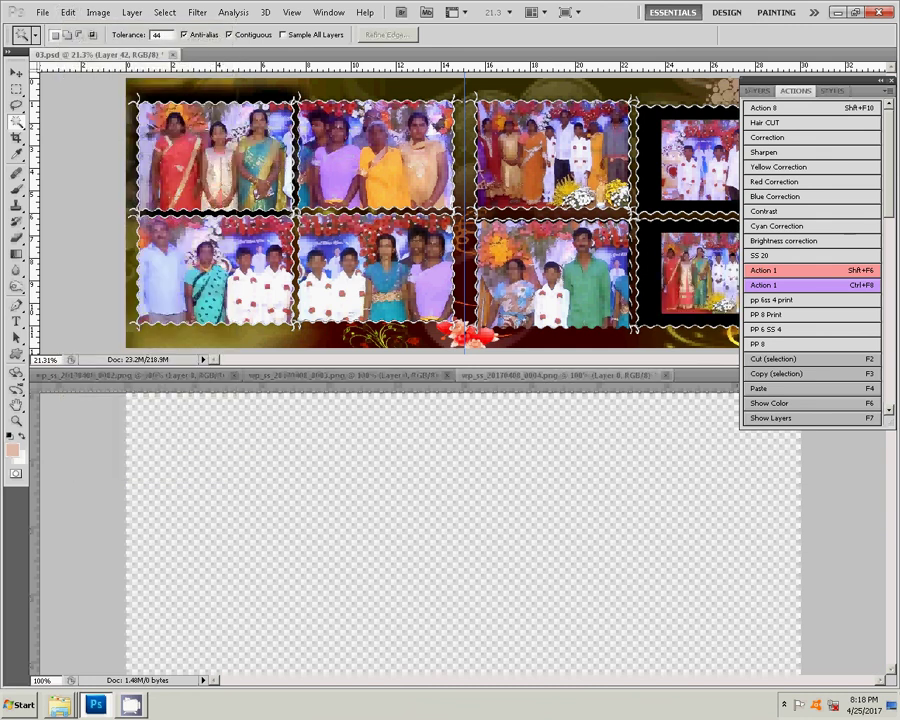
# Close source image wp_ss_20170408_0004.png without saving.
pyautogui.click(665, 375)
pyautogui.press('Tab')
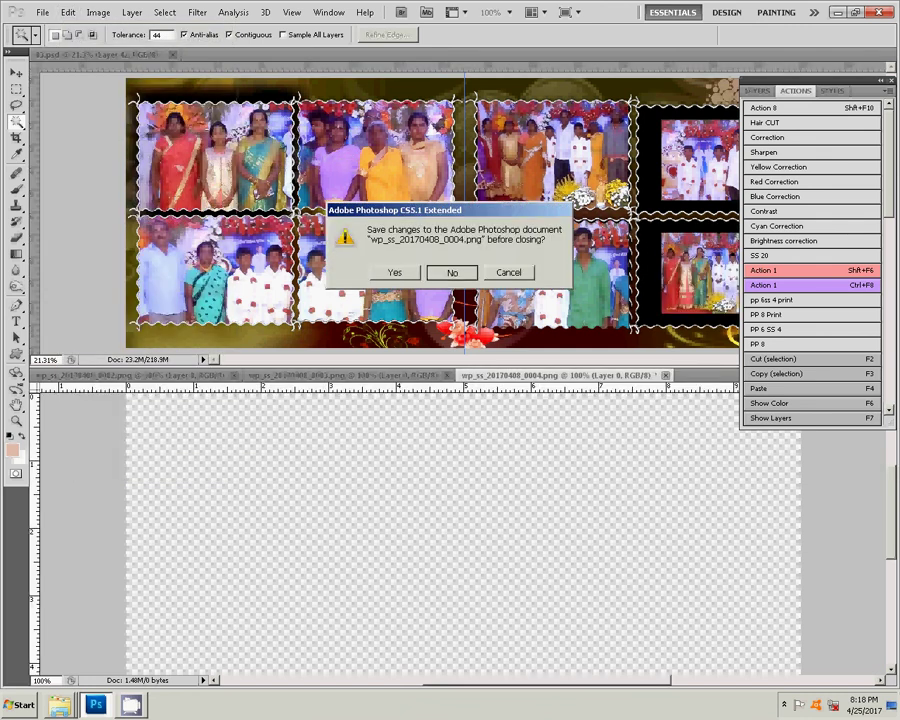
pyautogui.press('Return')
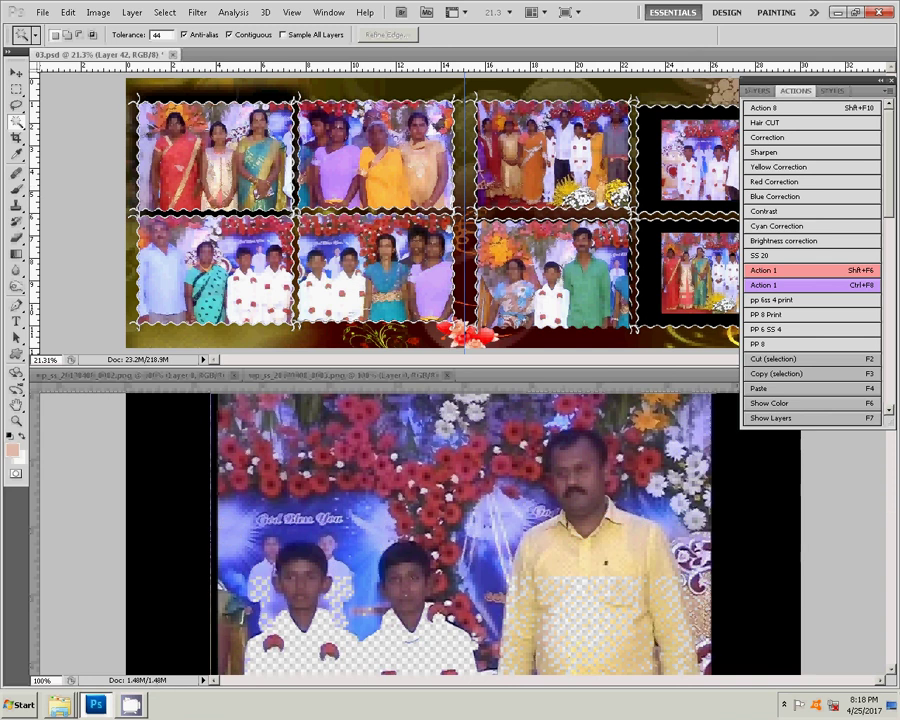
# Close the two remaining source PNG photos, leaving only 03.psd open.
pyautogui.hotkey('ctrl', 'w')
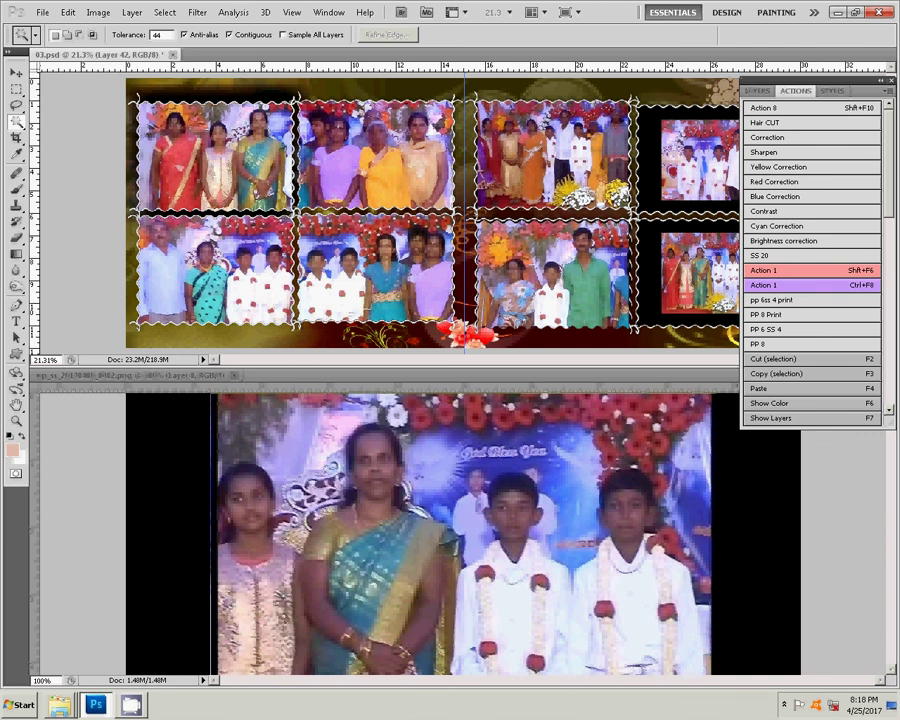
pyautogui.hotkey('ctrl', 'w')
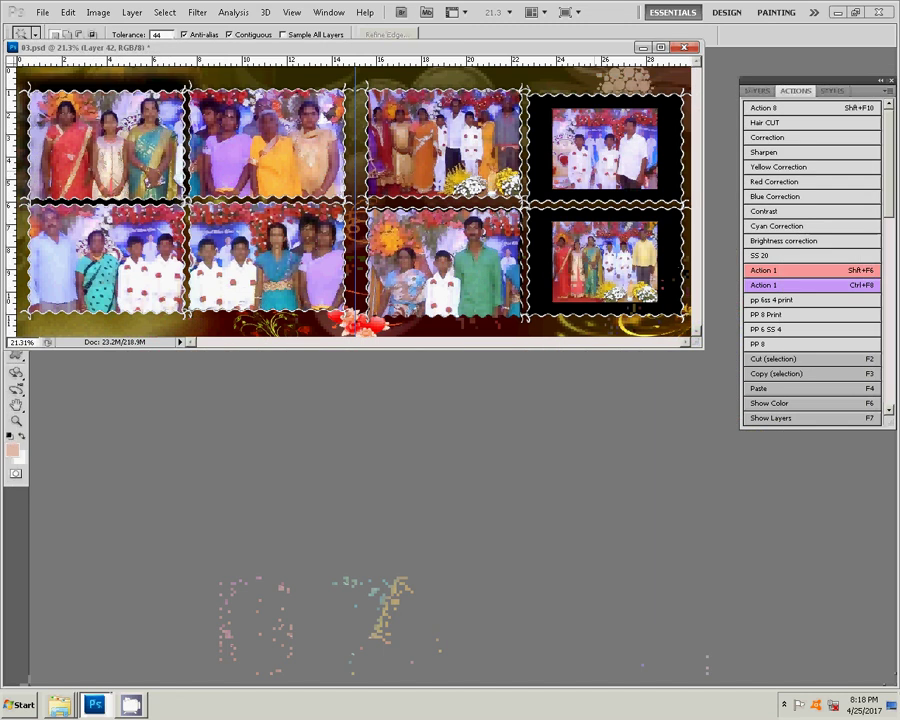
pyautogui.press('v')
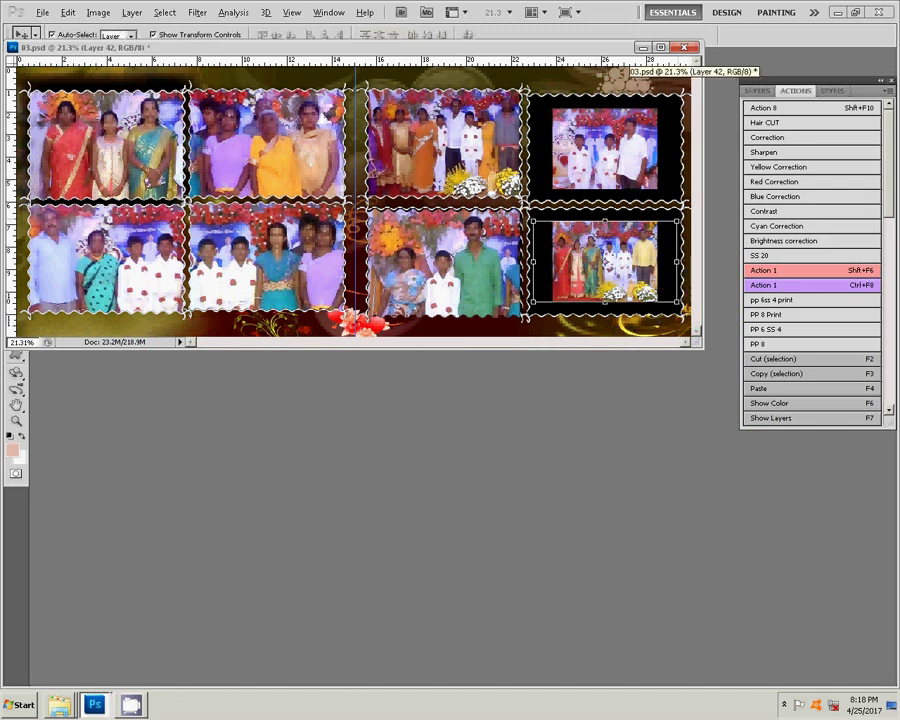
# Scale the bottom-right and top-right photos up to about 149% to fill their frames.
pyautogui.hotkey('shift', 'F6')
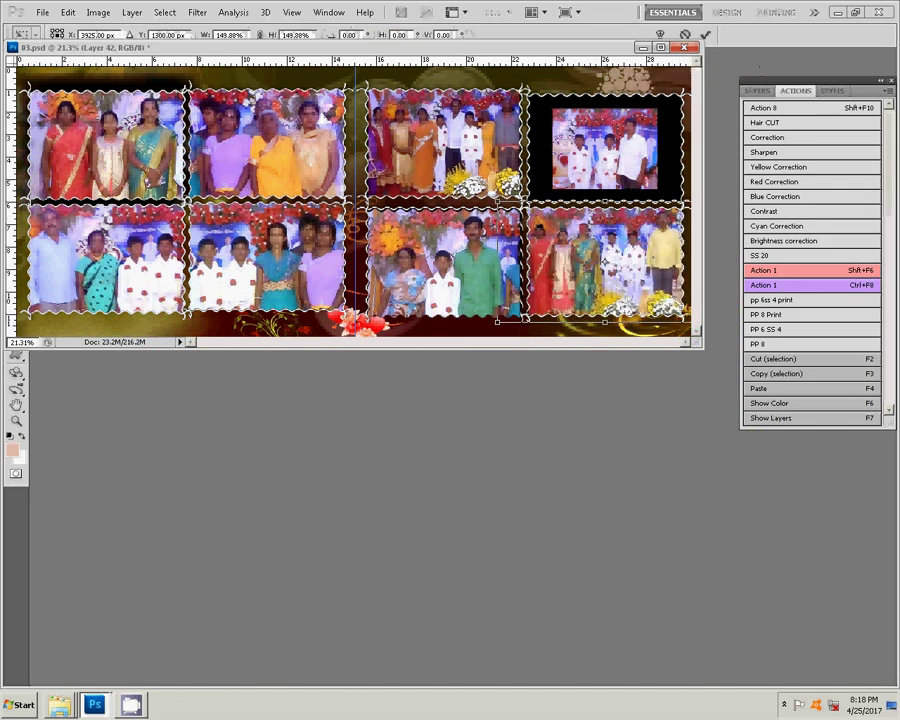
pyautogui.press('Return')
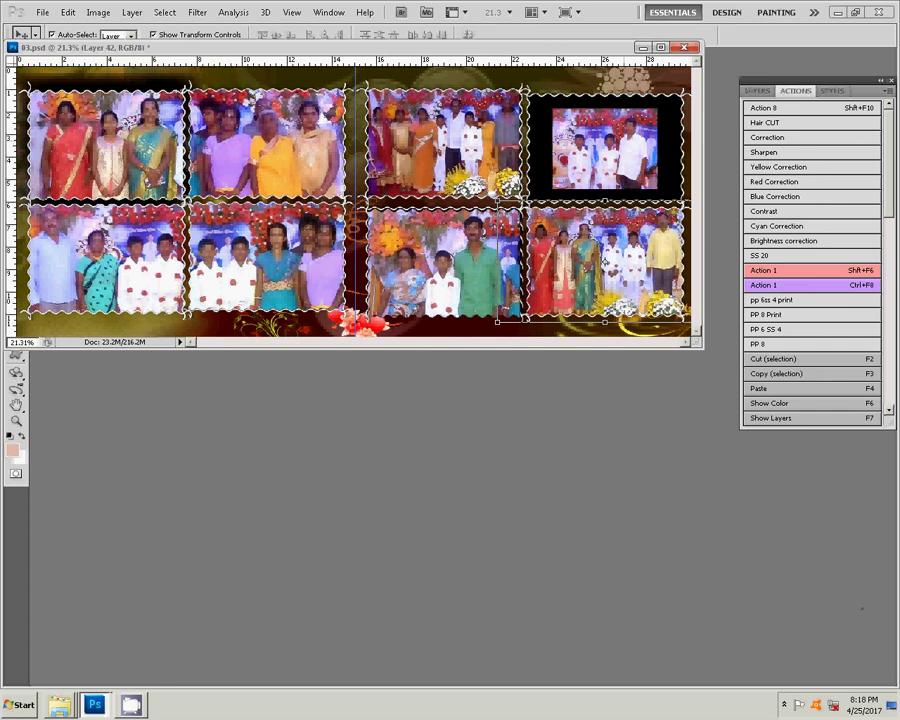
pyautogui.hotkey('ctrl', 'F8')
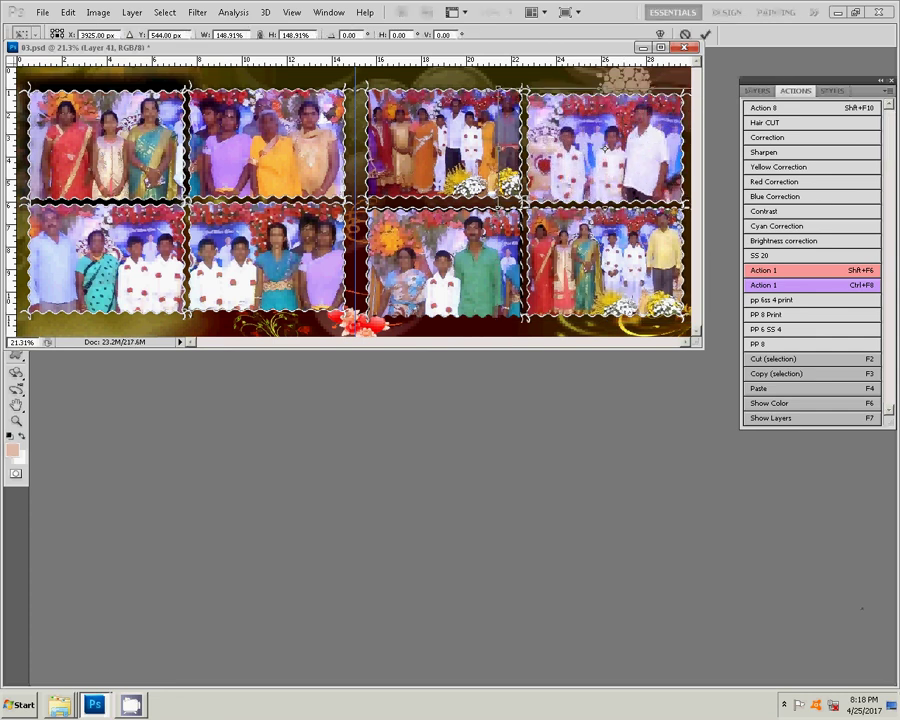
pyautogui.press('Return')
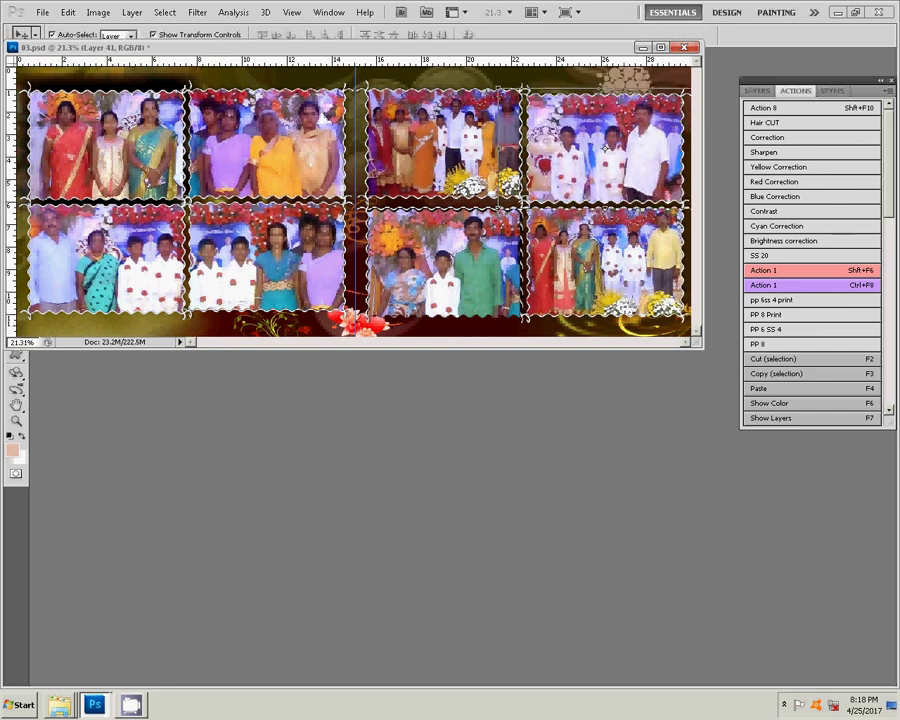
pyautogui.click(43, 12)
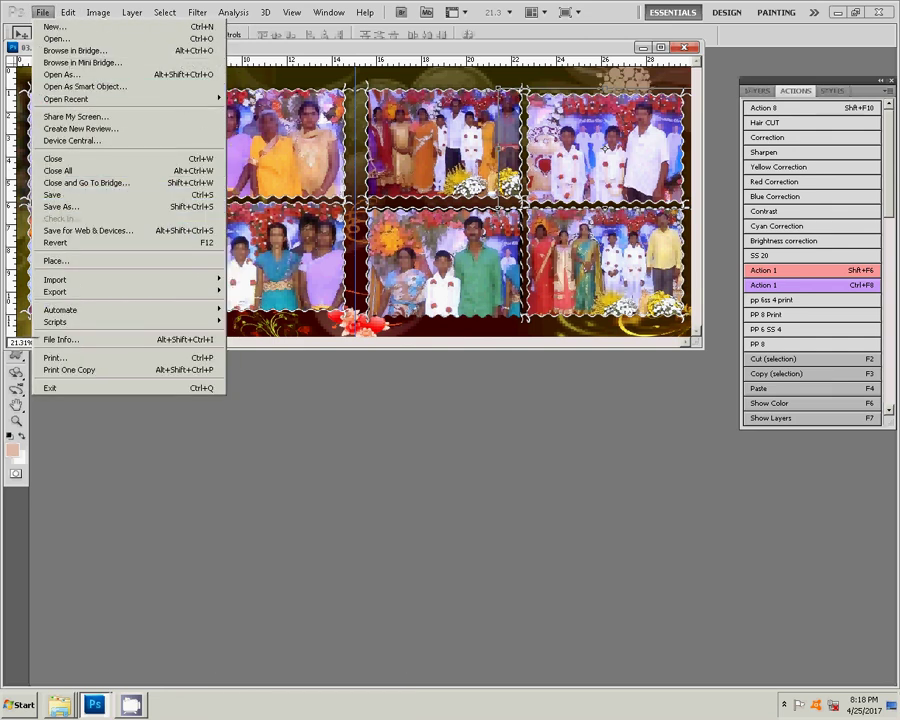
# Start Save As and browse to the K 4 folder on Local Disk (I:).
pyautogui.hotkey('ctrl', 'shift', 's')
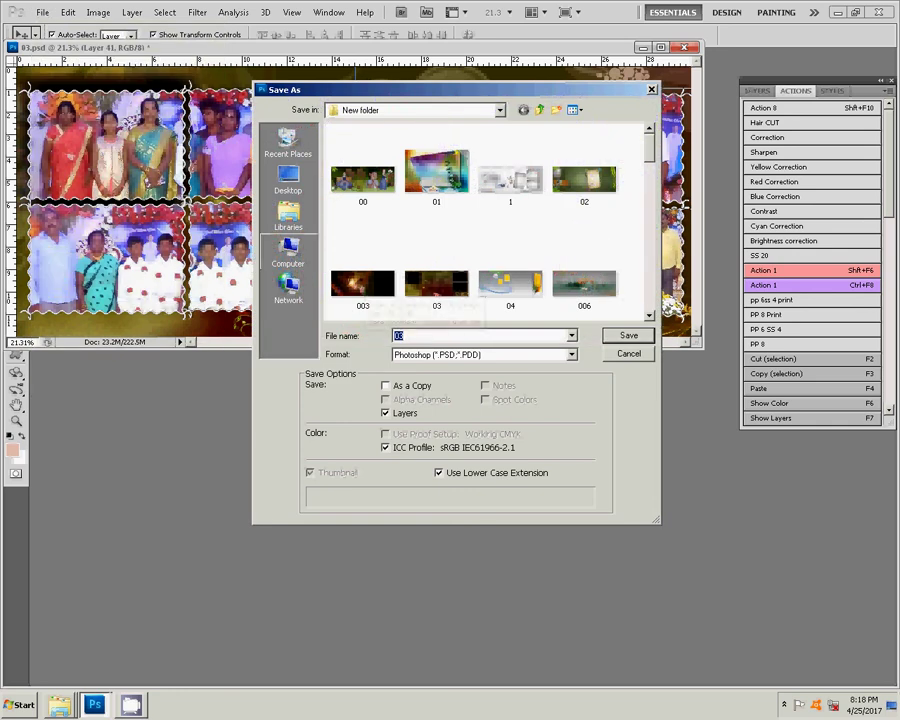
pyautogui.click(288, 250)
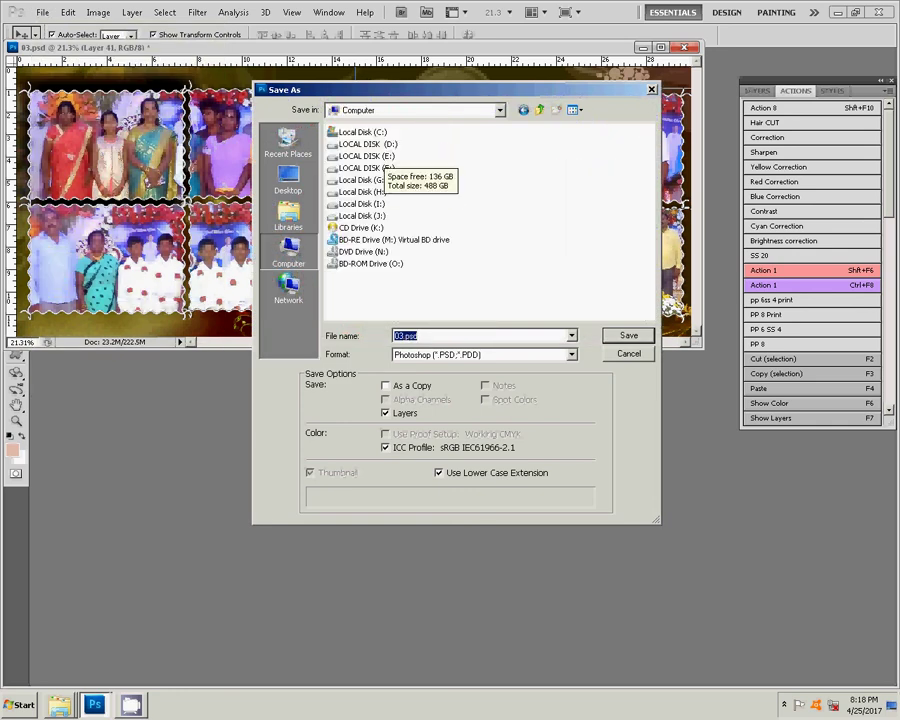
pyautogui.click(361, 215)
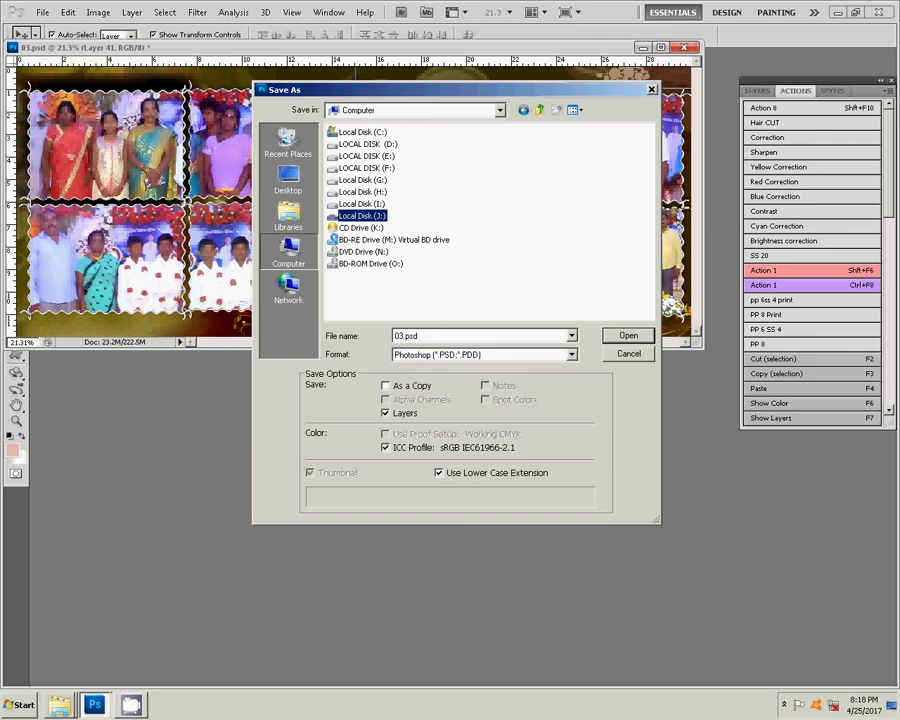
pyautogui.doubleClick(361, 215)
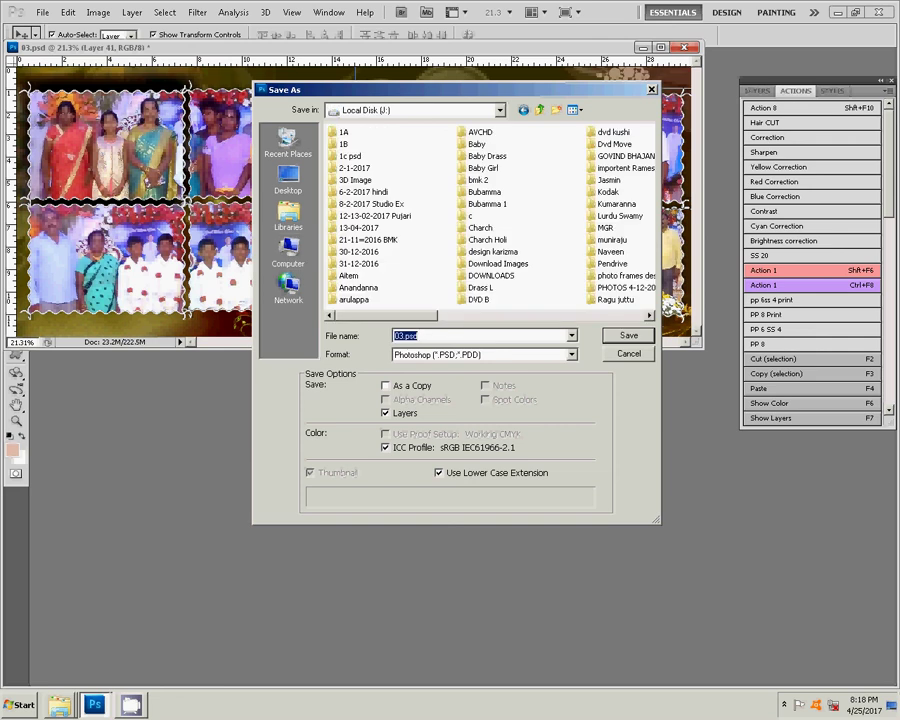
pyautogui.click(539, 110)
pyautogui.click(361, 203)
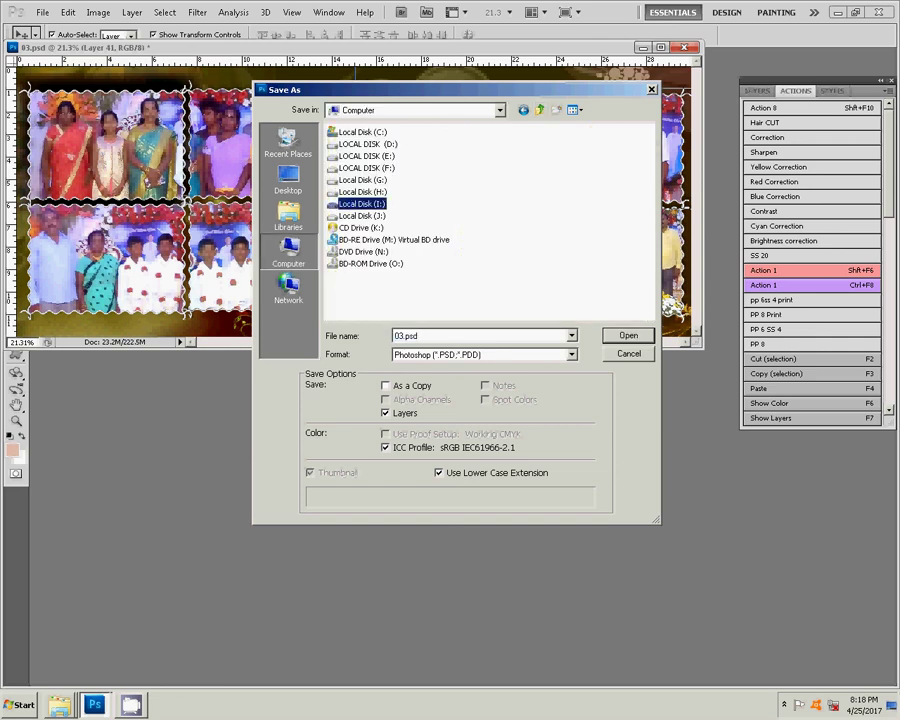
pyautogui.doubleClick(361, 203)
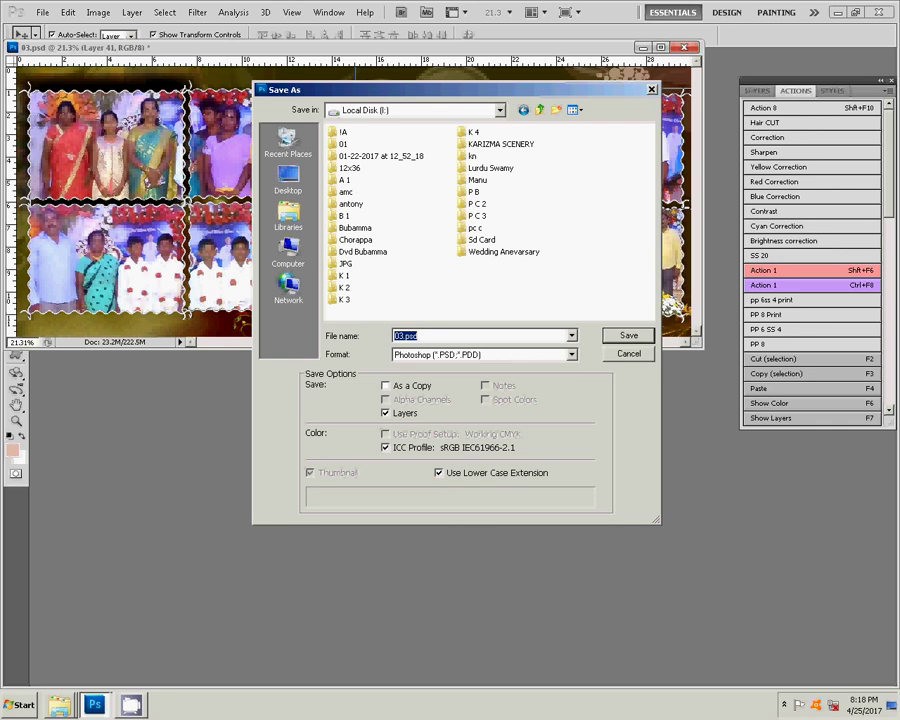
pyautogui.click(343, 299)
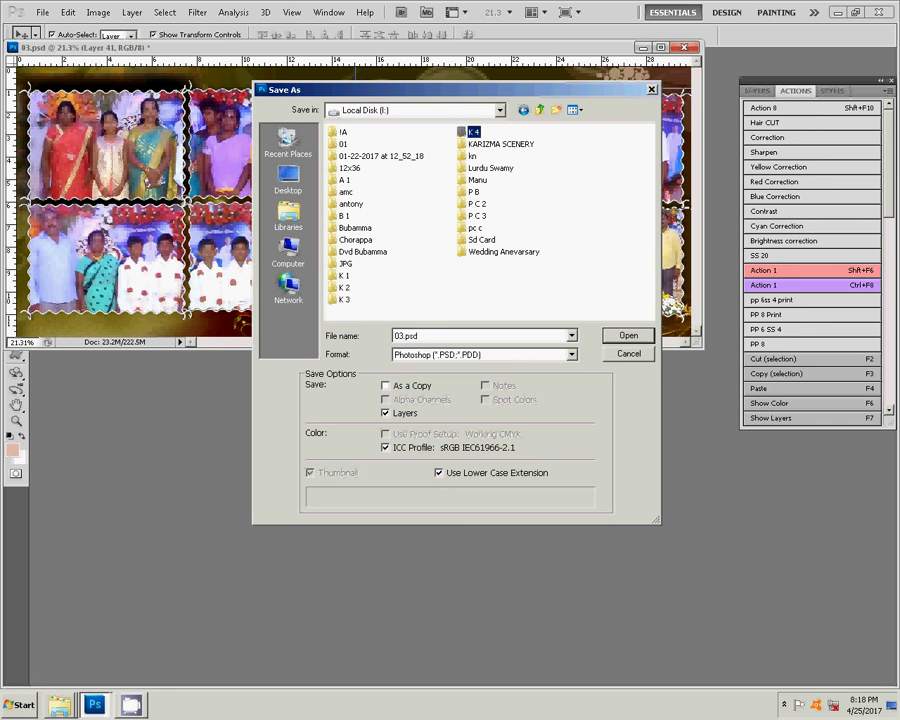
pyautogui.doubleClick(473, 131)
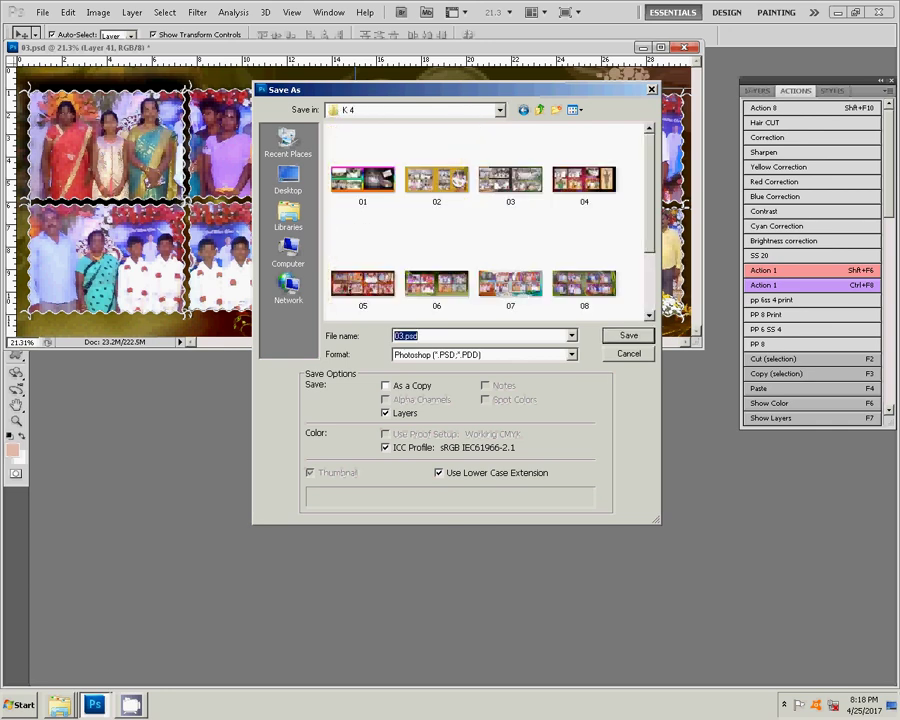
# Switch the dialog to List view and enter 10 as the file name.
pyautogui.click(573, 110)
pyautogui.click(584, 173)
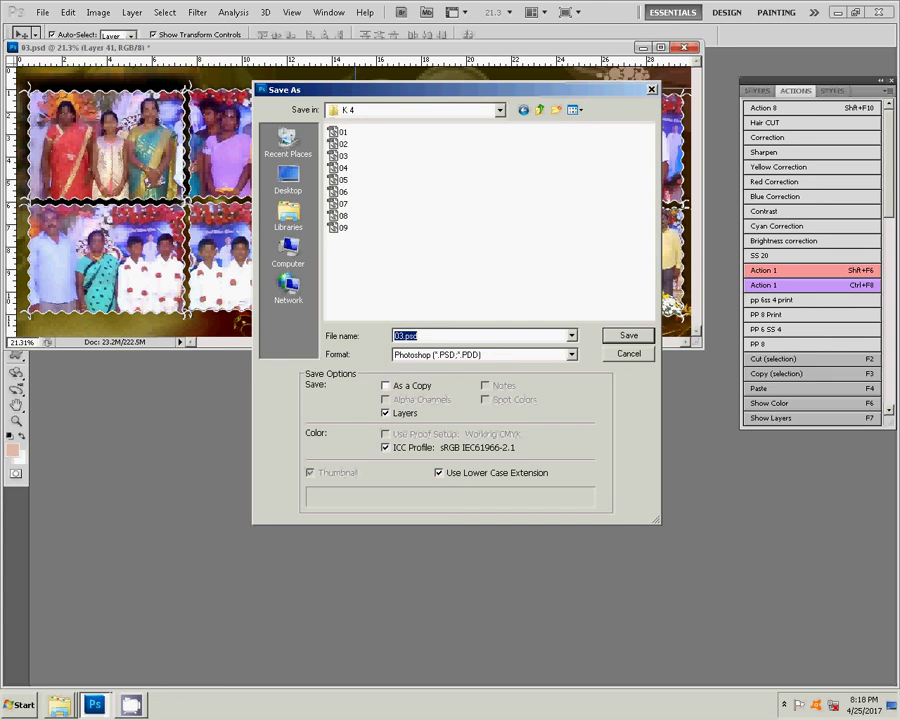
pyautogui.write('10')
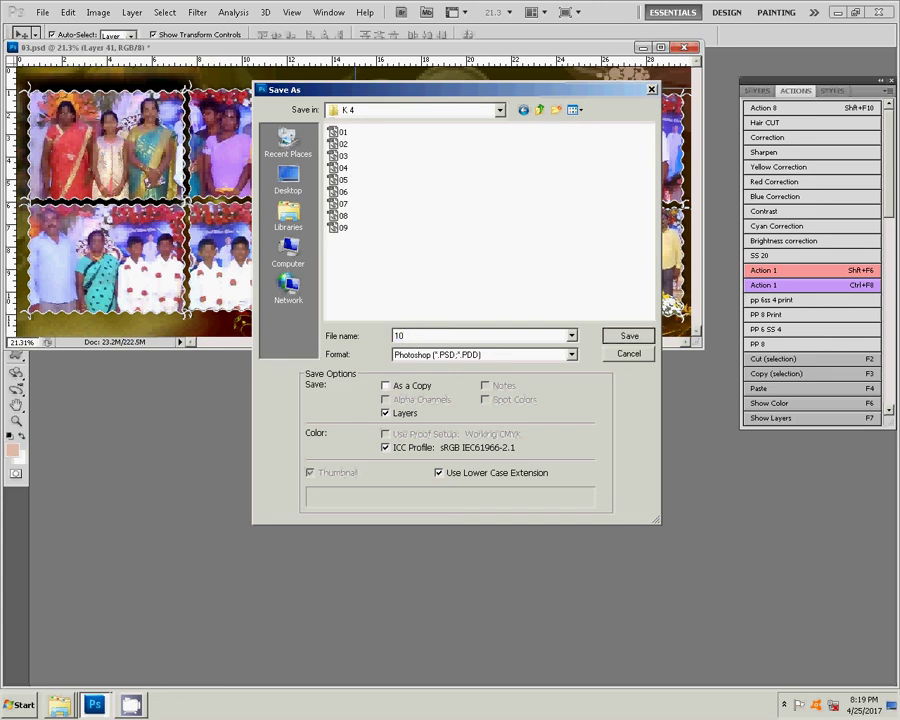
# Save the spread as 10.psd with Maximize Compatibility, then close the document.
pyautogui.press('Return')
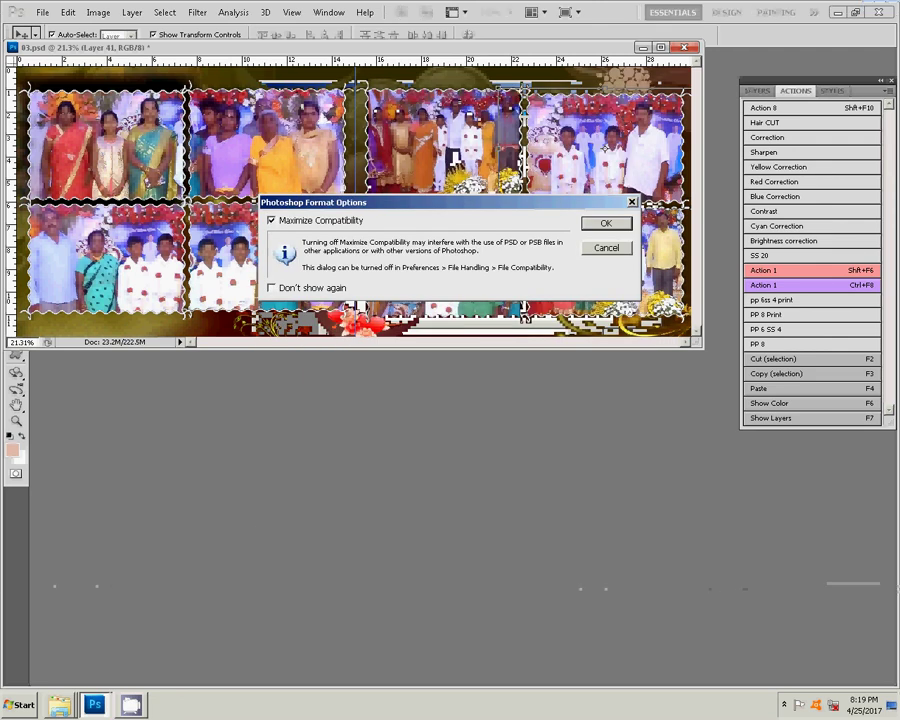
pyautogui.press('Return')
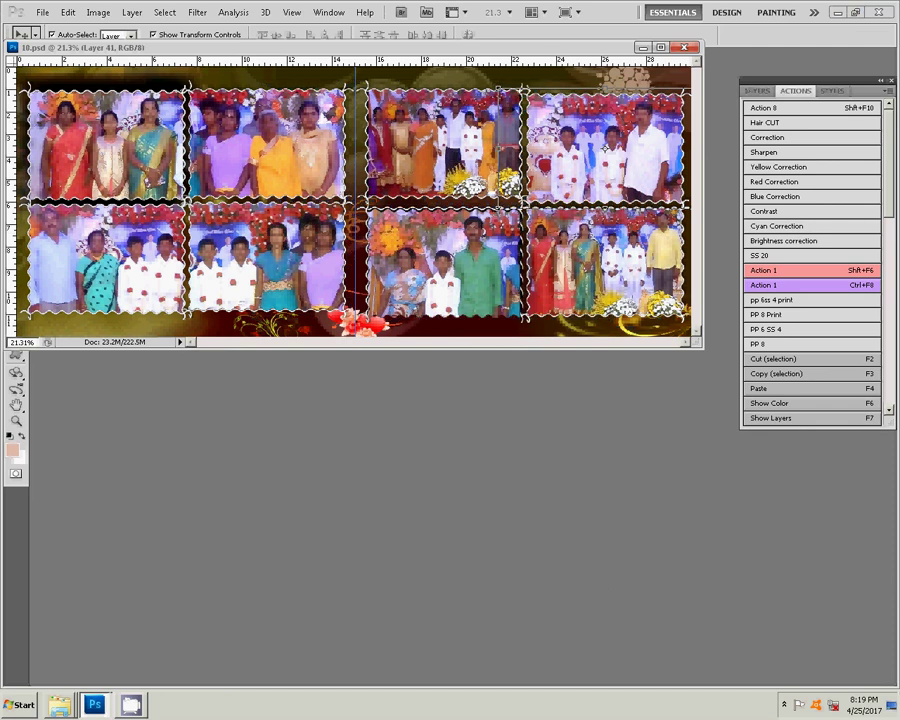
pyautogui.hotkey('ctrl', 'w')
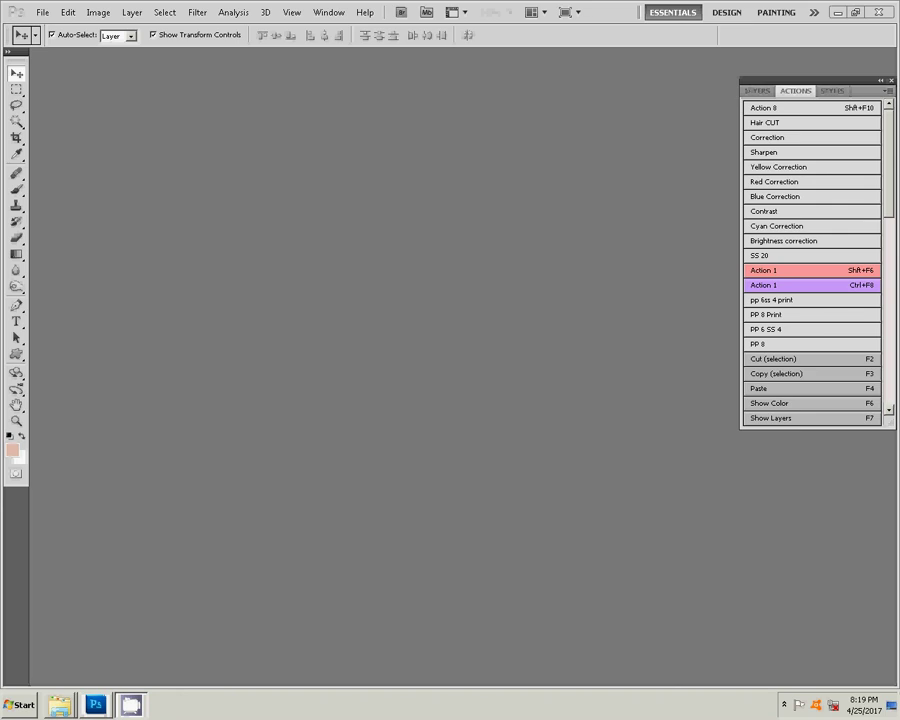
pyautogui.click(785, 704)
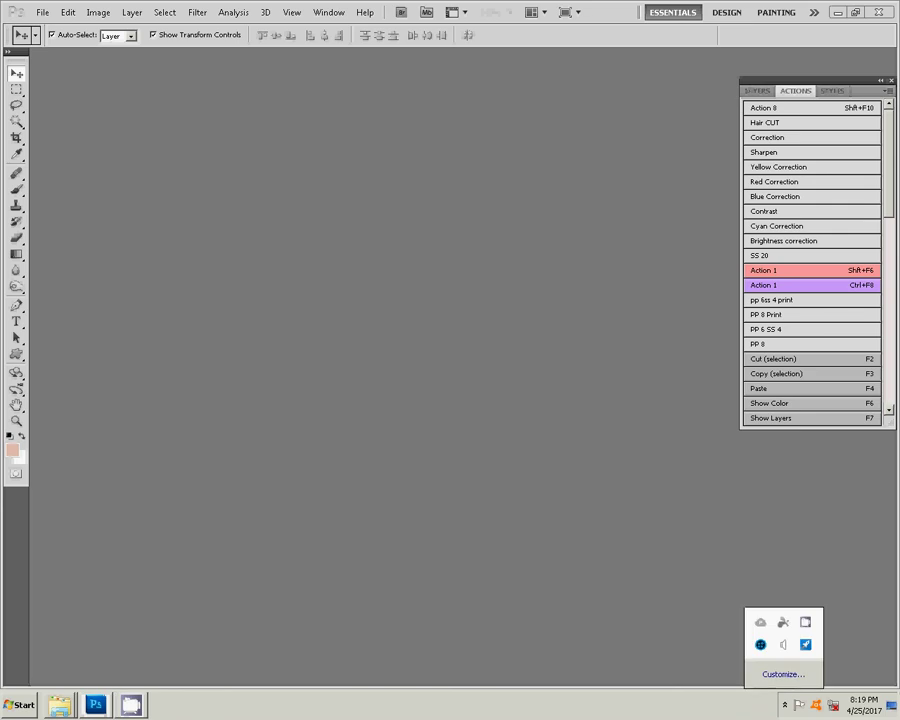